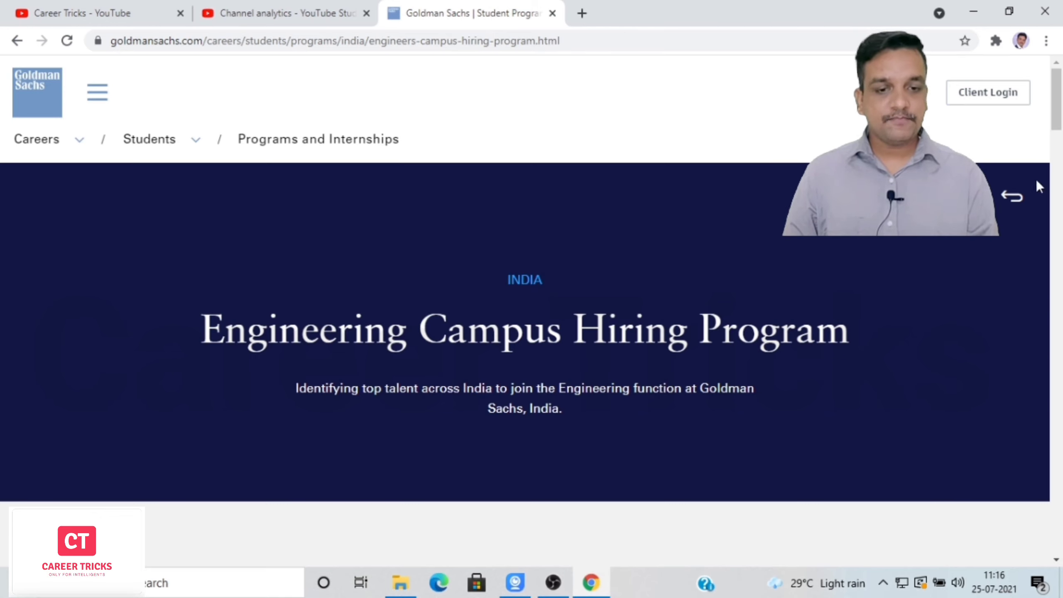
Scroll to the 2022 New Analyst (Full-time) line and follow its Register link.
drag(1058, 124, 1059, 164)
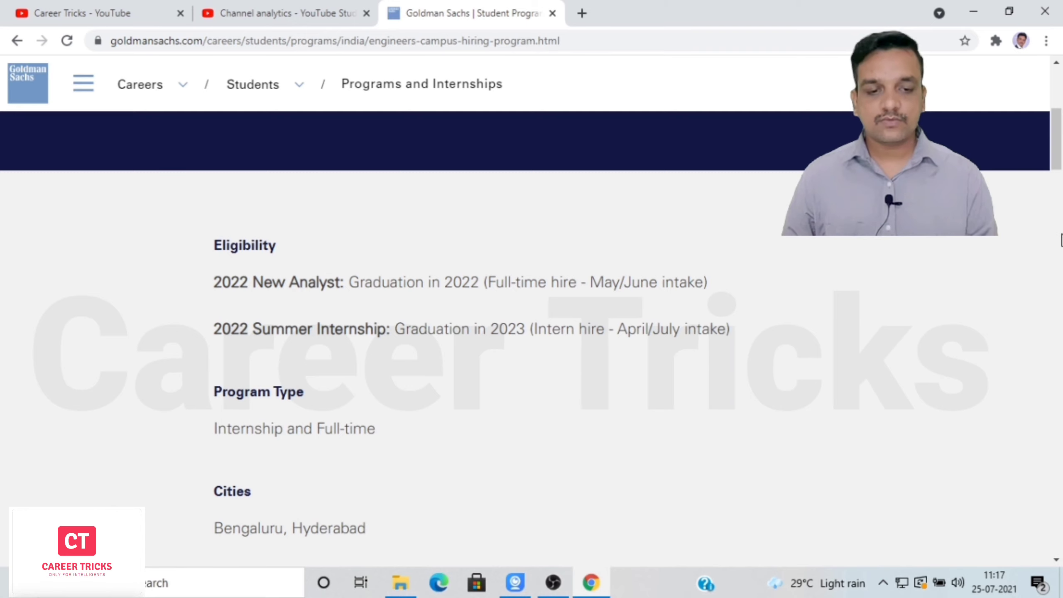
scroll(1060, 155, down, 3)
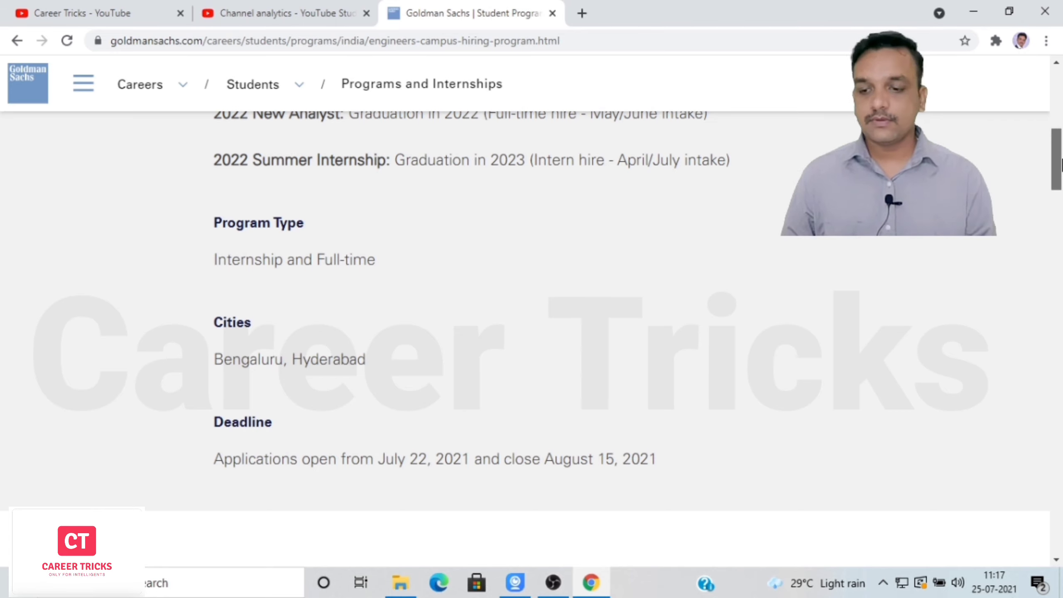
scroll(1057, 191, down, 4)
scroll(1061, 185, down, 2)
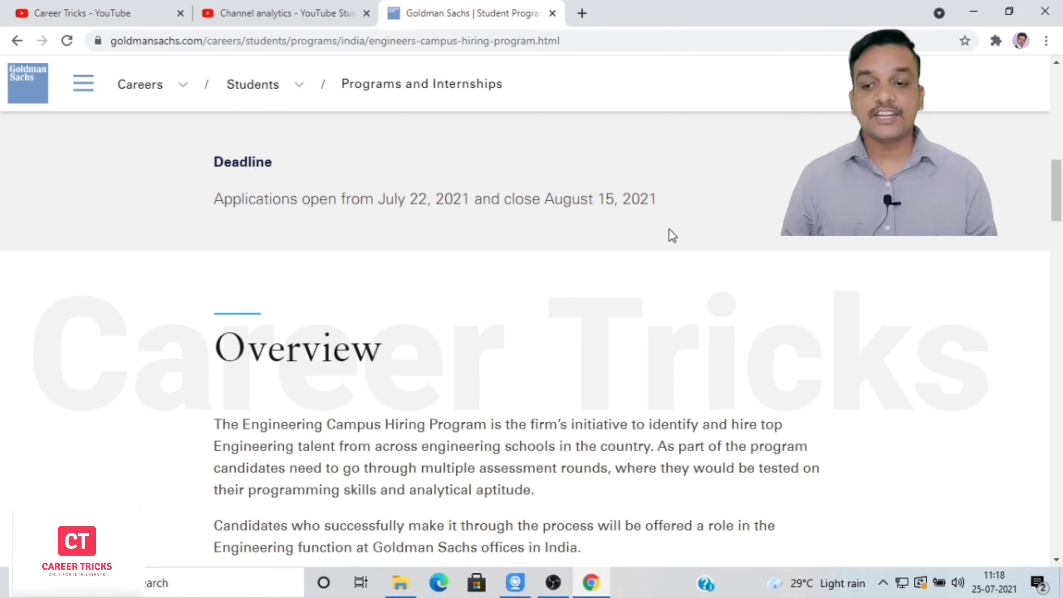
scroll(1061, 201, down, 4)
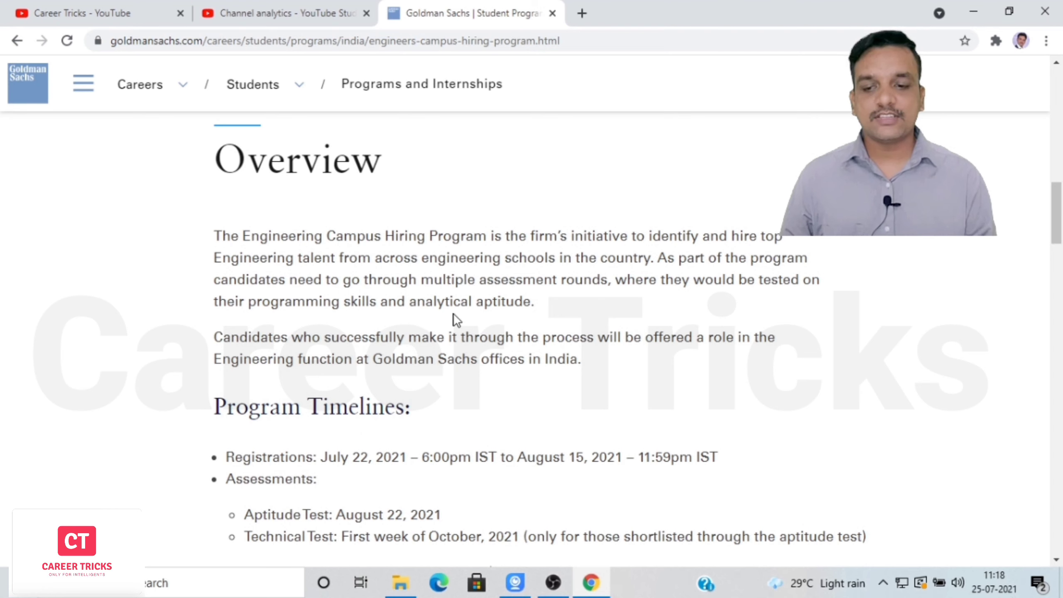
drag(1057, 206, 1055, 232)
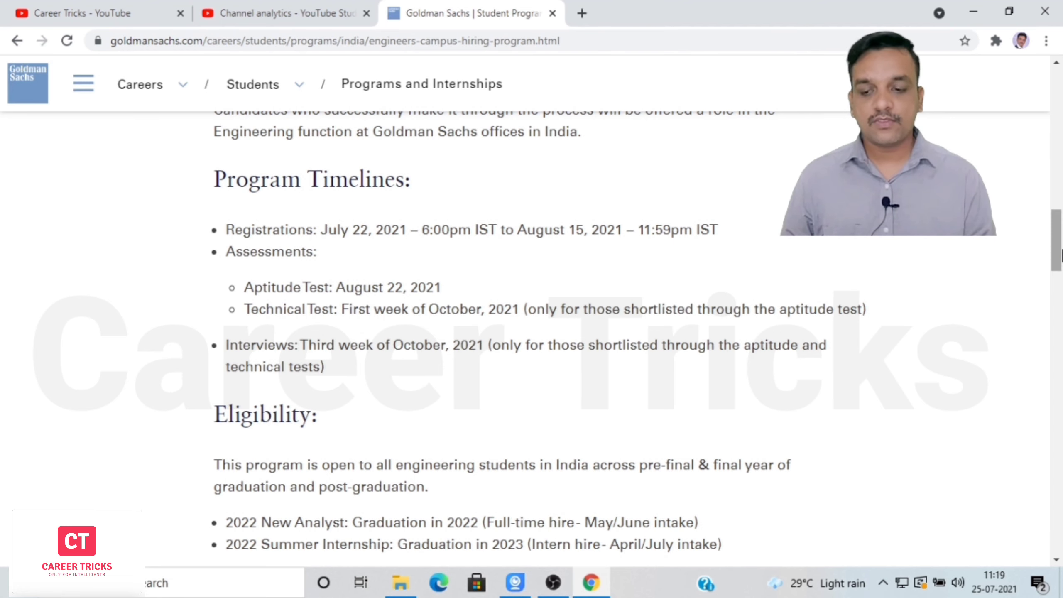
scroll(1061, 279, down, 5)
scroll(1061, 279, down, 1)
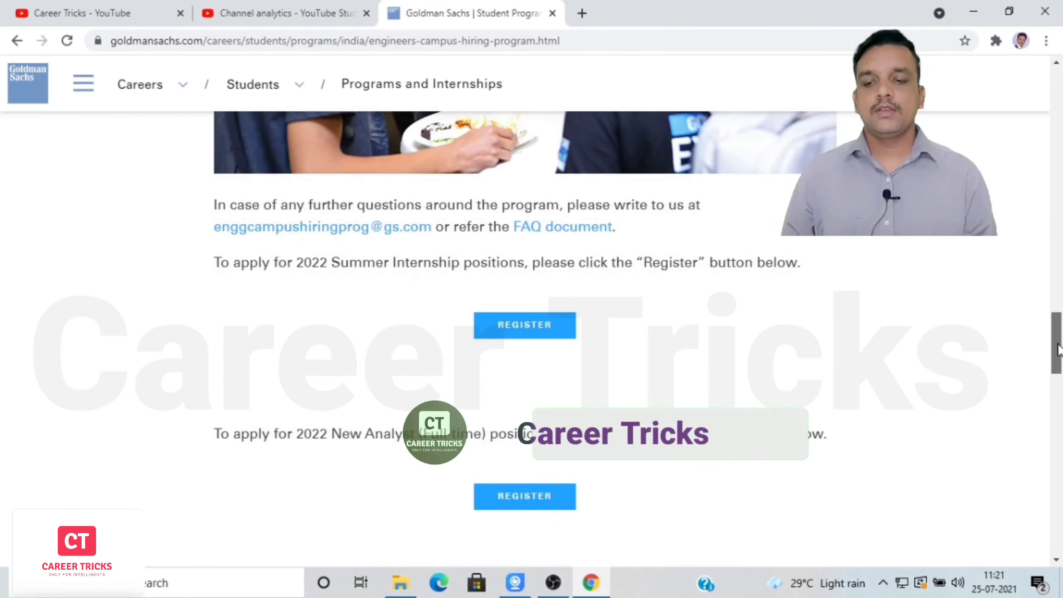
drag(1059, 351, 1059, 356)
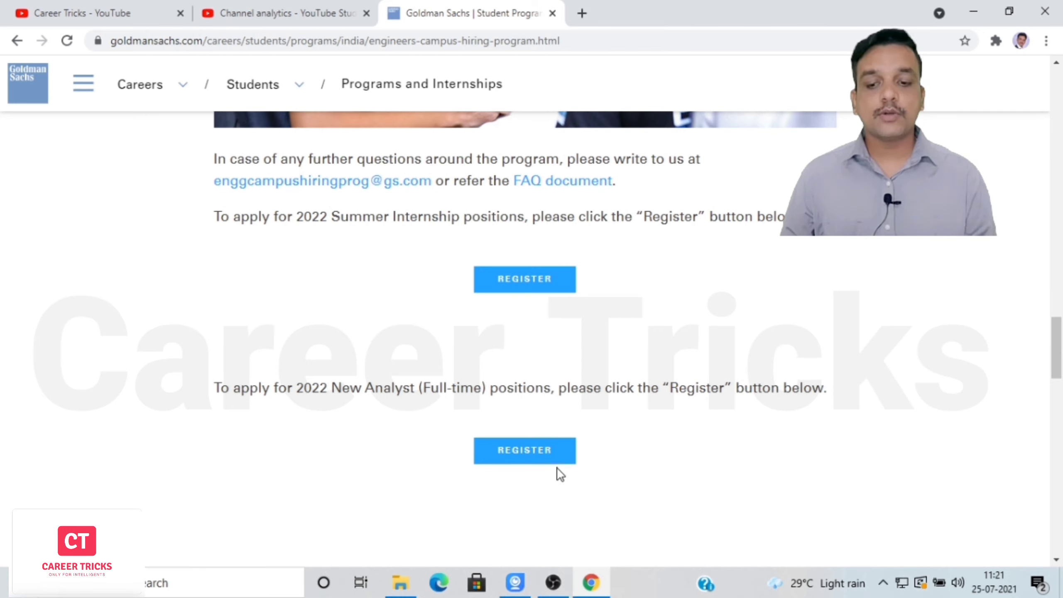
click(531, 458)
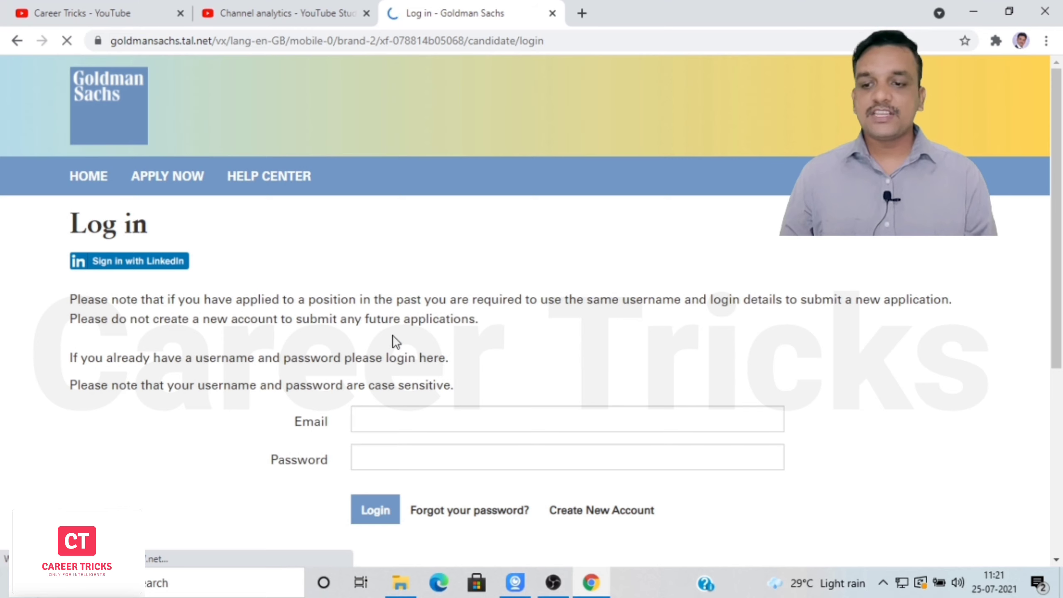
Choose Create New Account on the Log in page instead of signing in.
scroll(751, 470, down, 1)
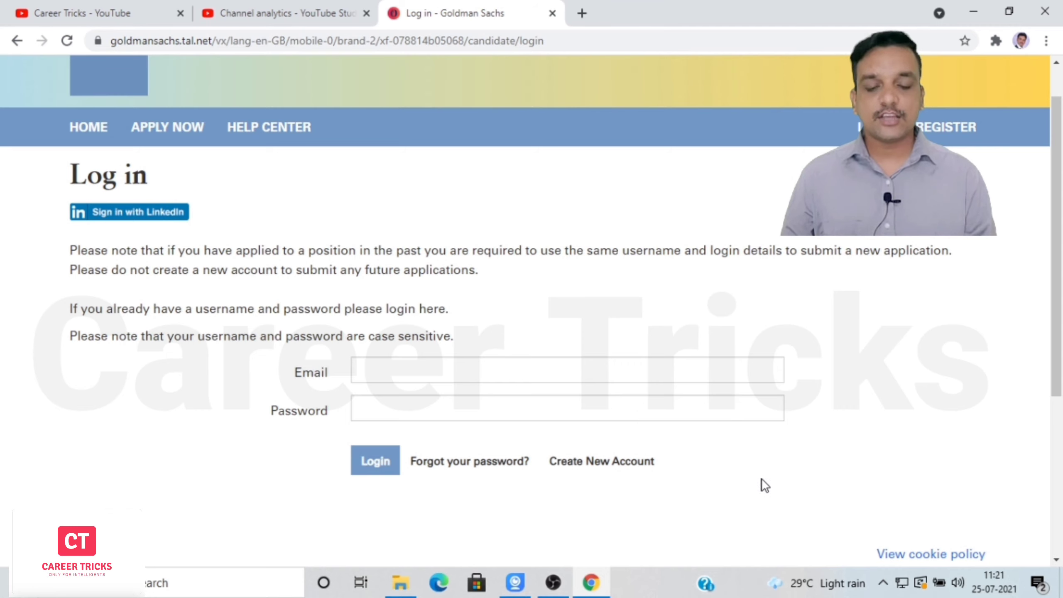
click(597, 462)
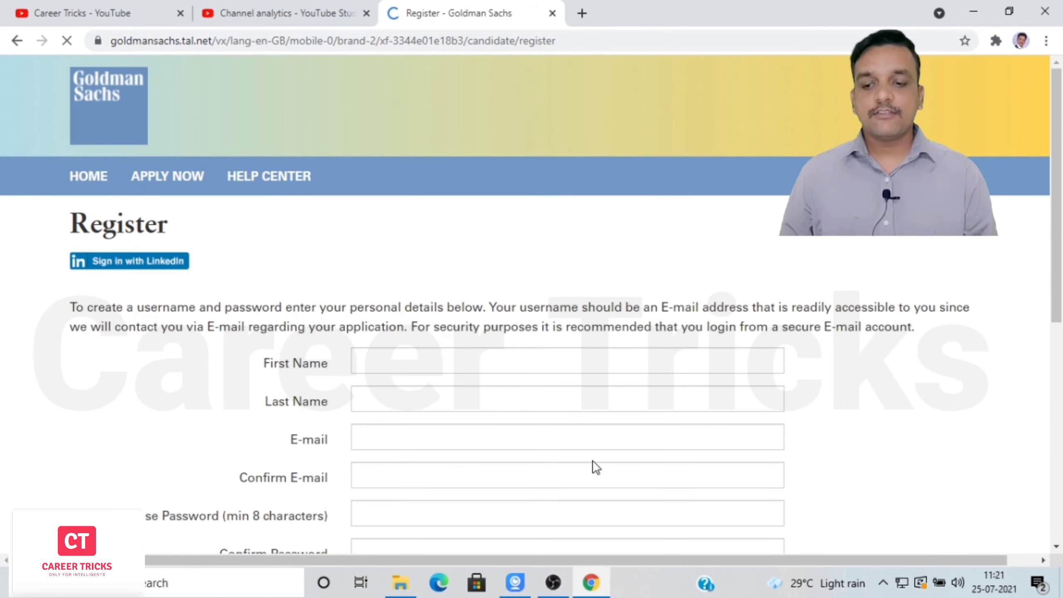
Enter the applicant's first name and last name.
click(487, 365)
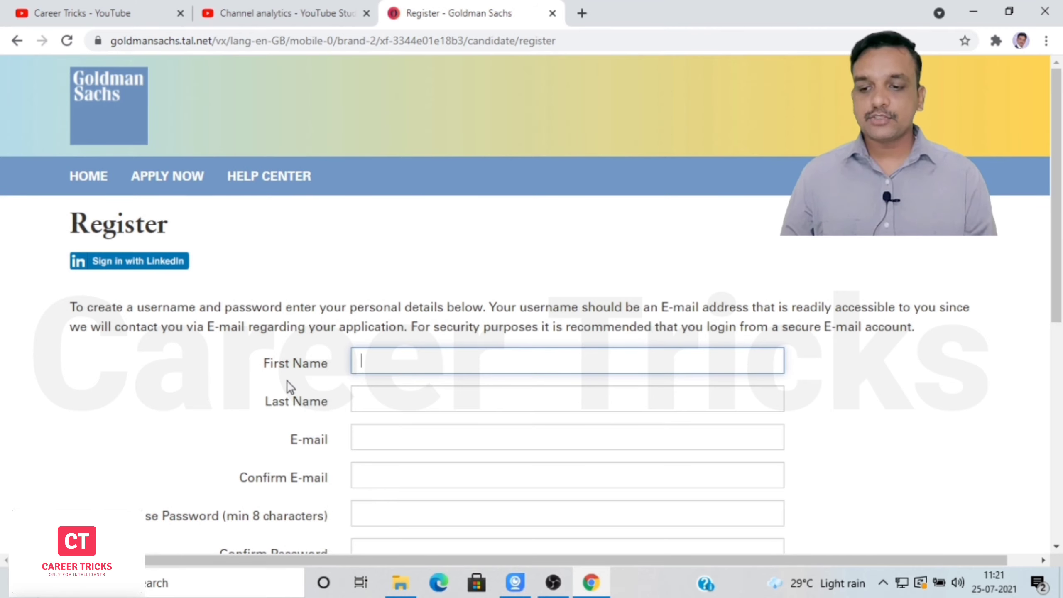
scroll(1061, 268, down, 3)
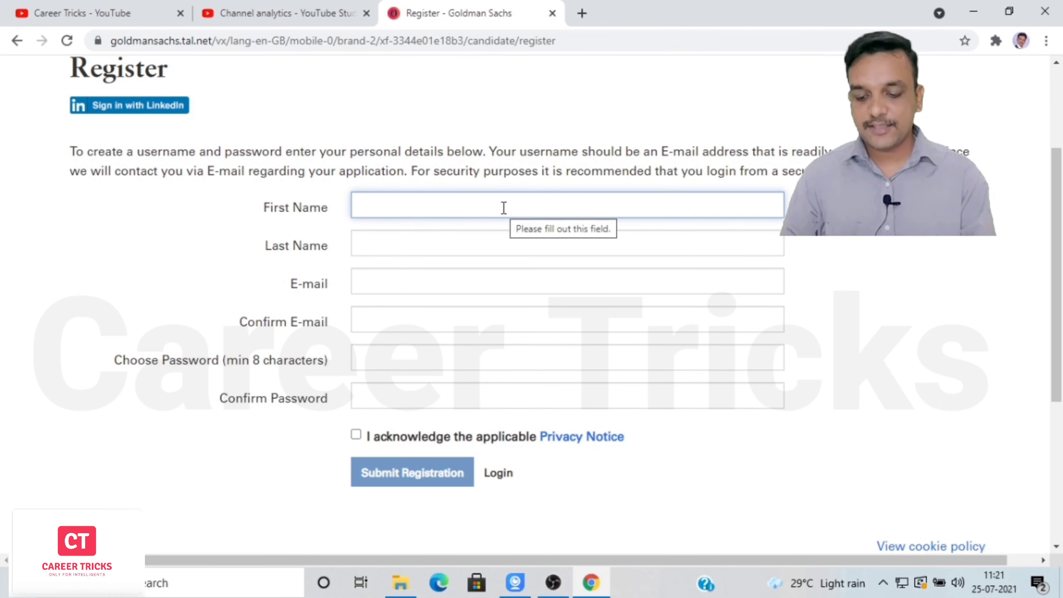
text(Rga=)
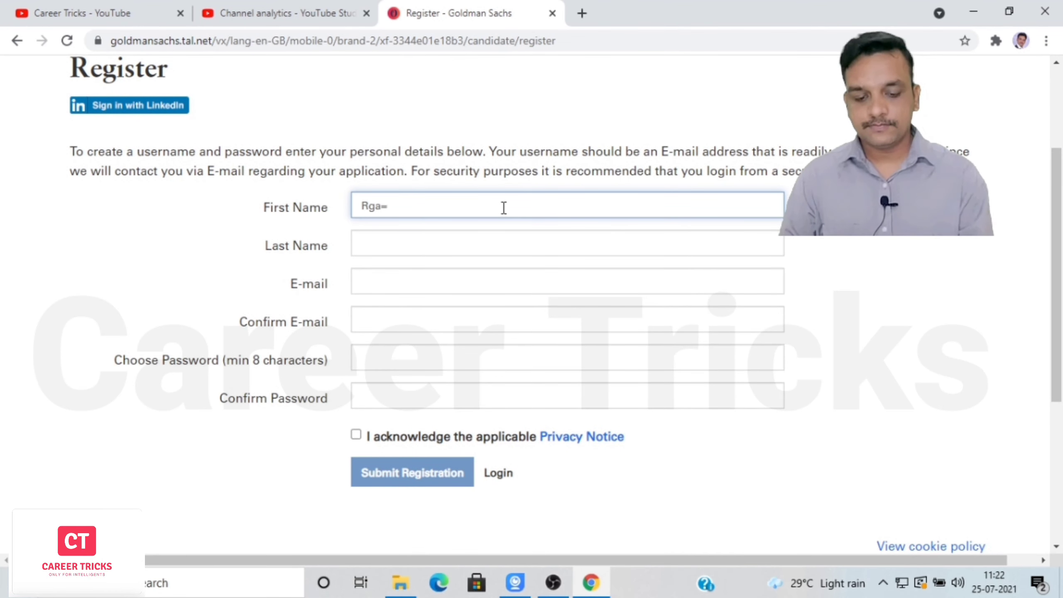
text(a)
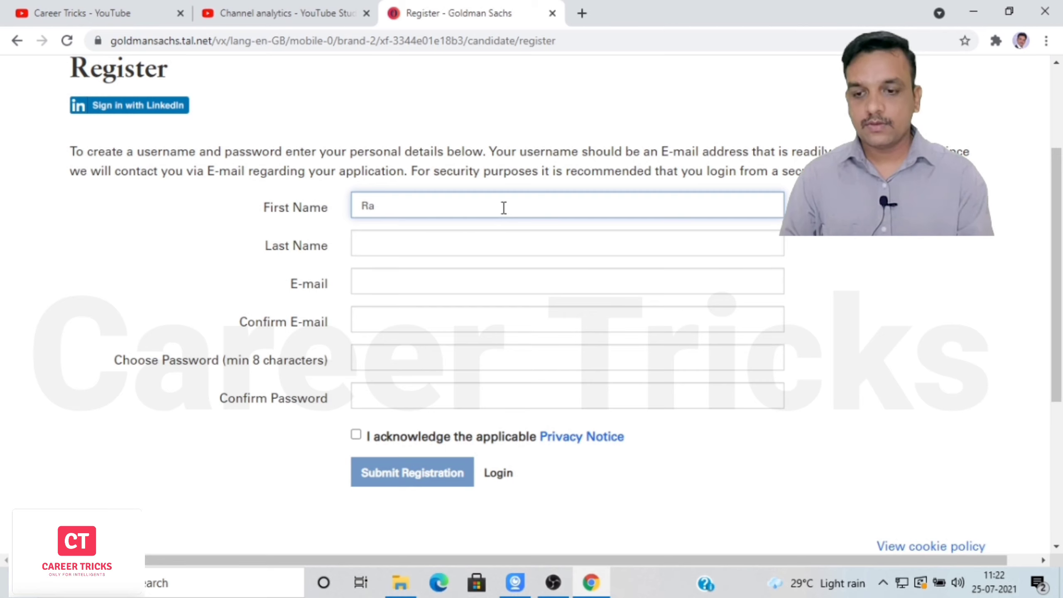
text(ghu)
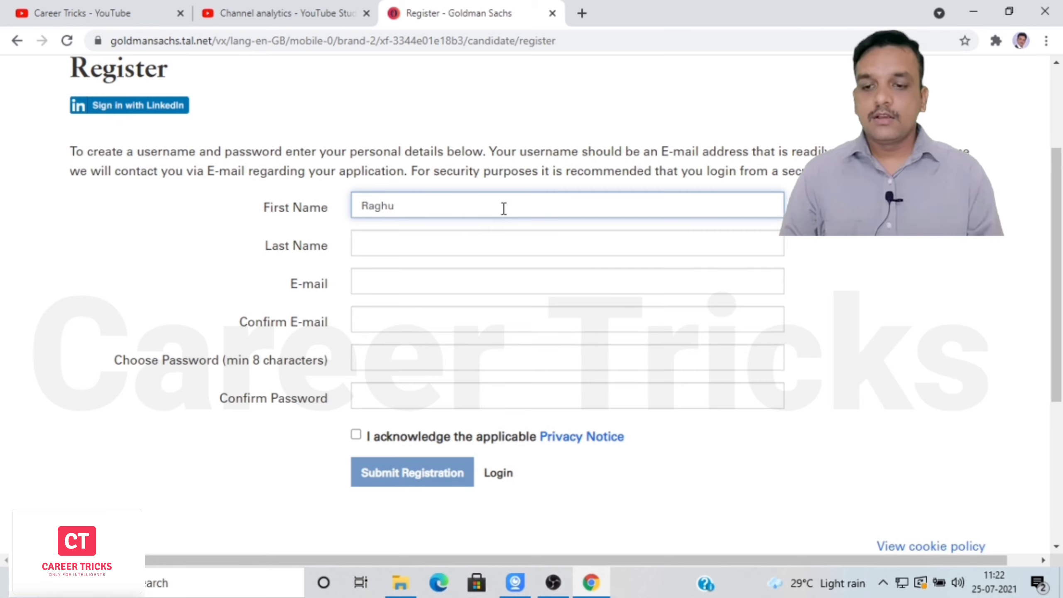
click(413, 241)
text(S)
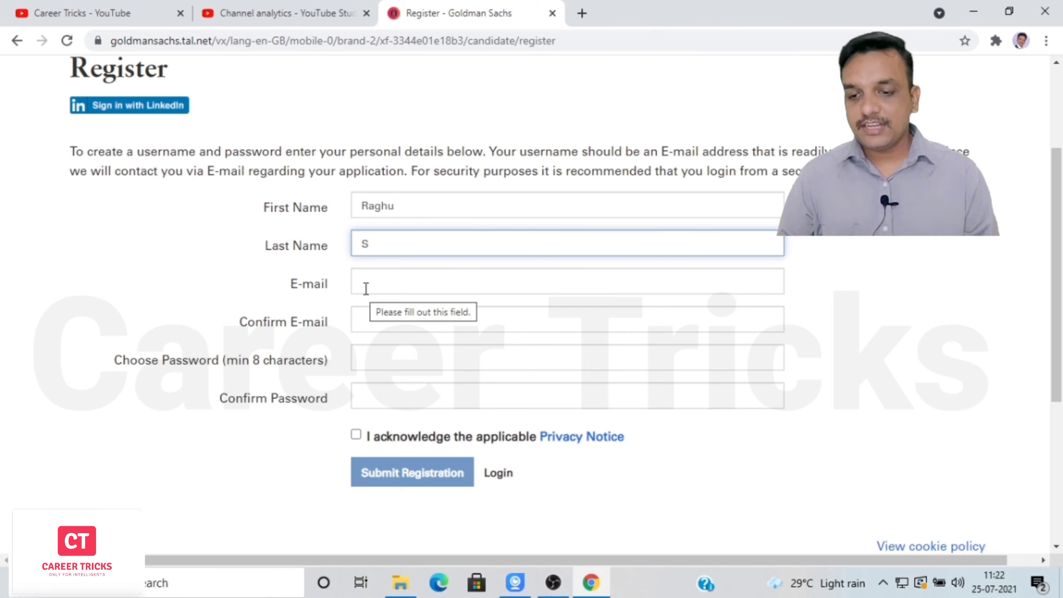
Enter the applicant's e-mail address, correcting the comma typo.
click(366, 288)
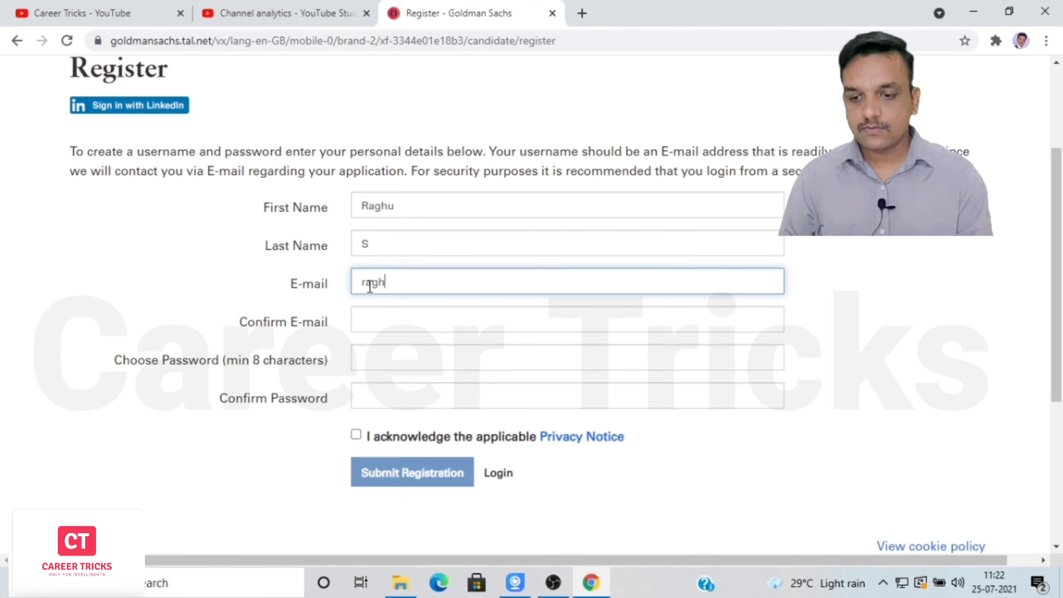
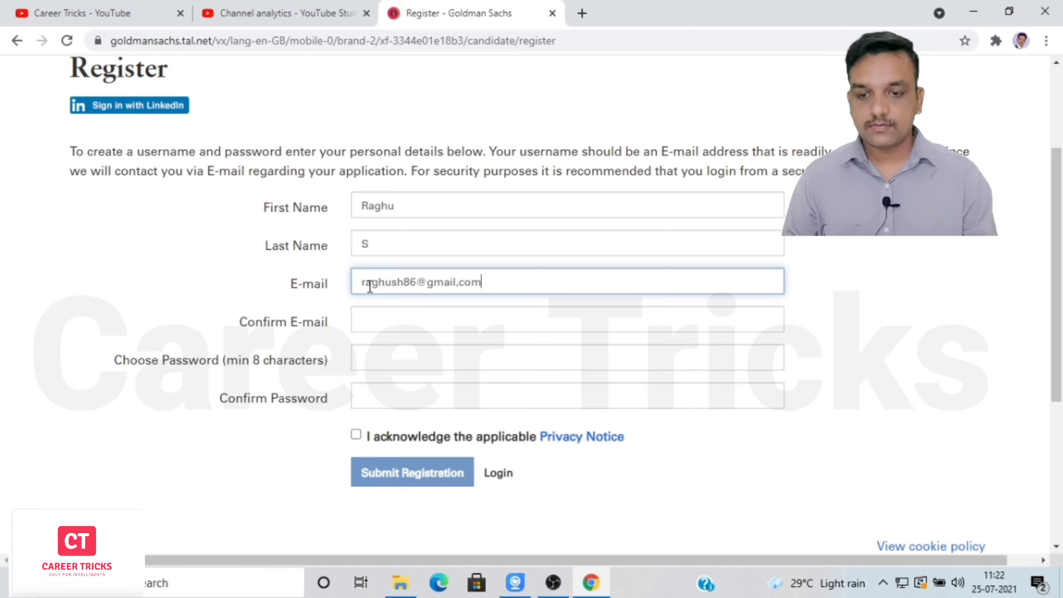
click(462, 287)
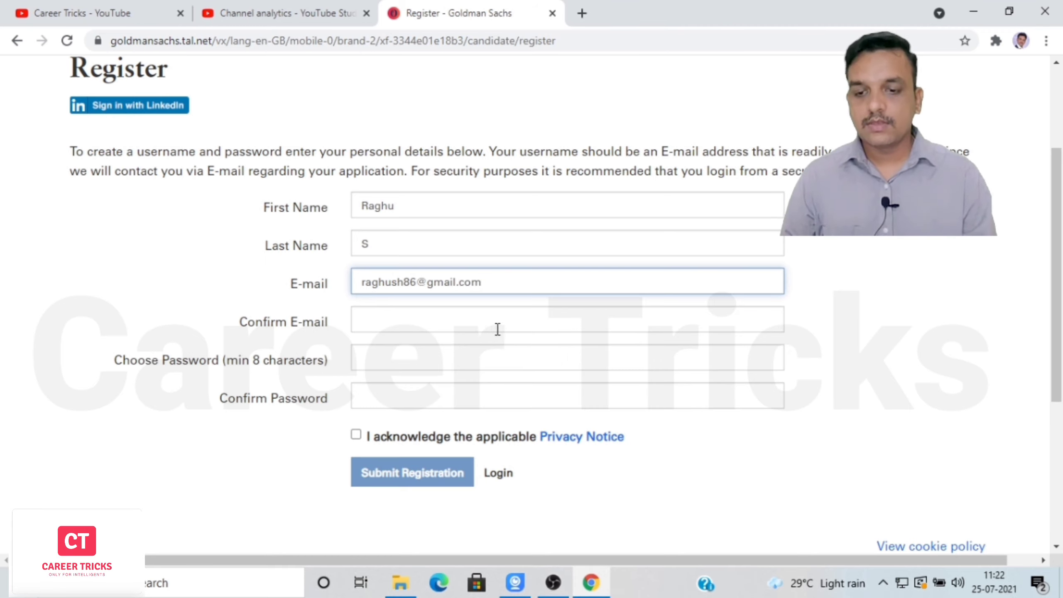
click(395, 314)
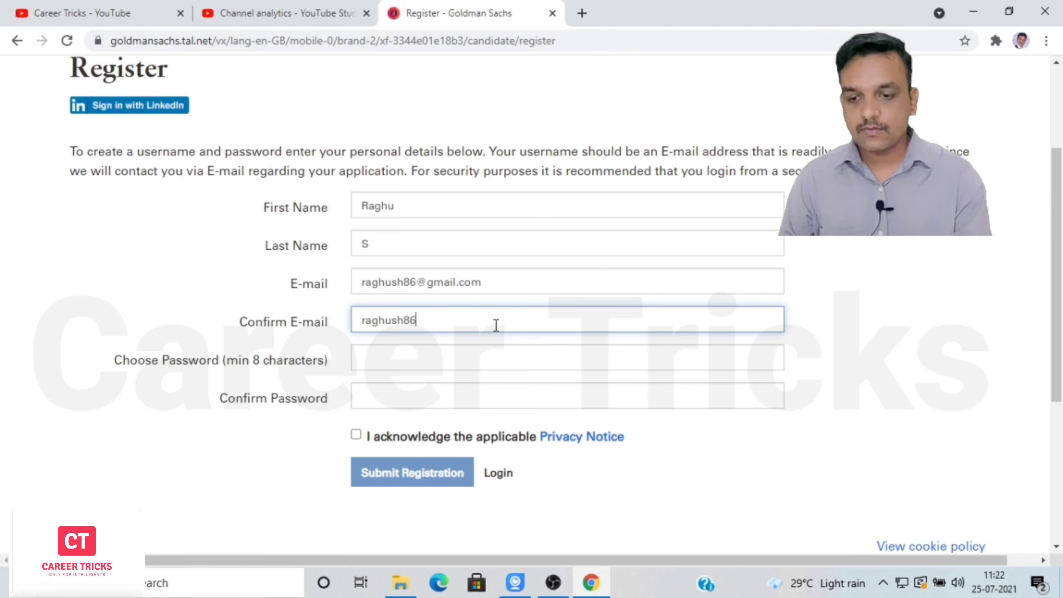
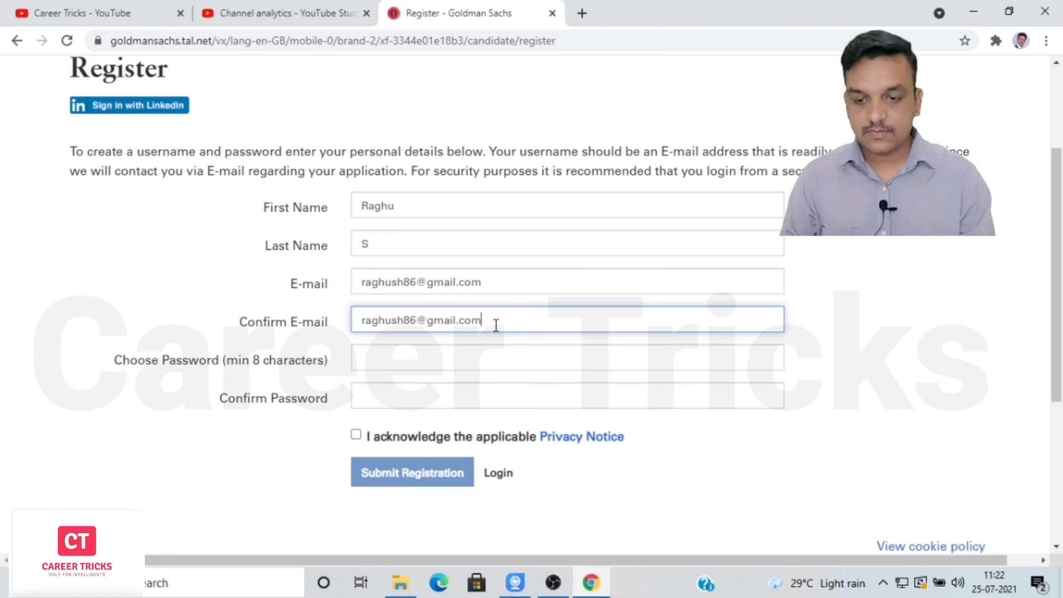
Re-enter the e-mail, set and confirm the account password, and tick the Privacy Notice.
click(409, 368)
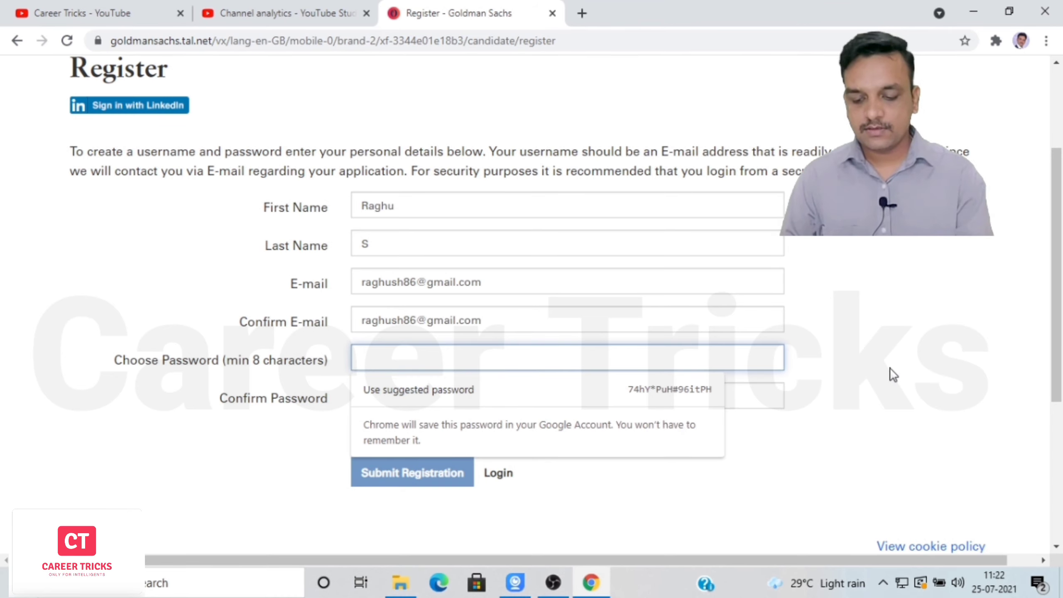
text(•••••••)
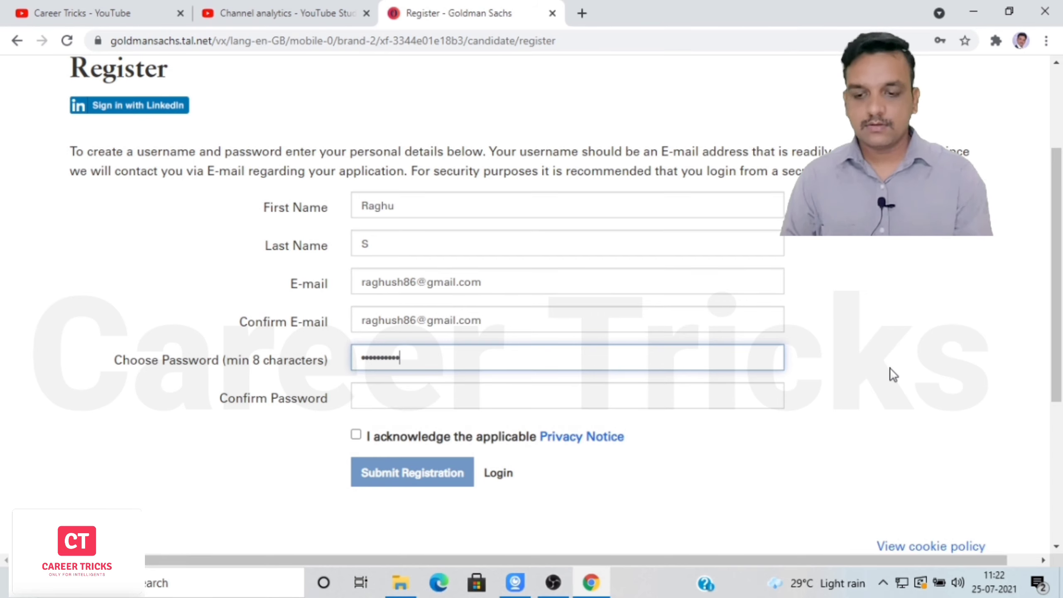
click(509, 396)
text(••••••••)
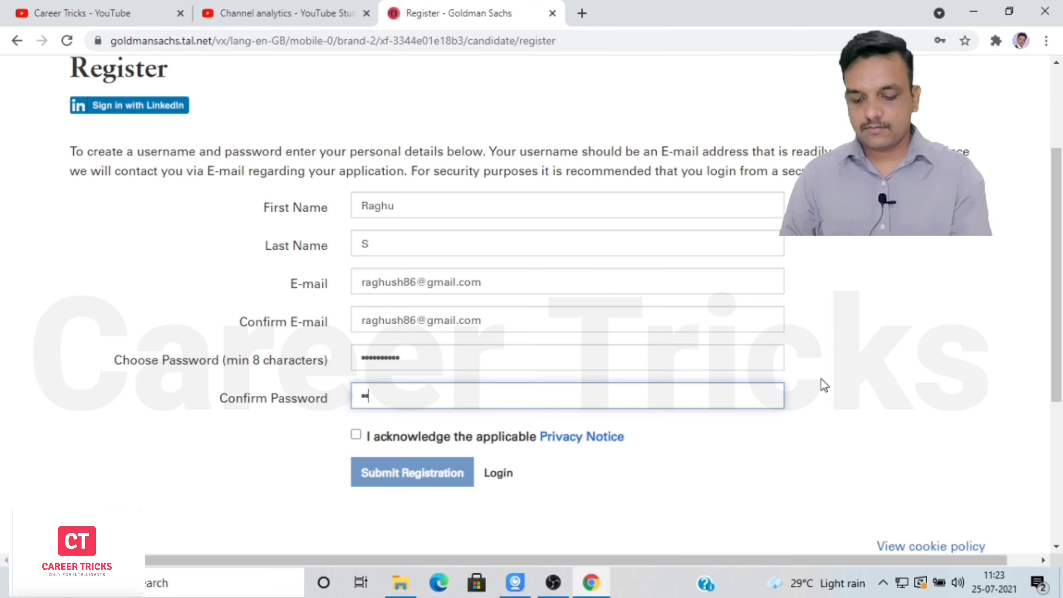
text(•••)
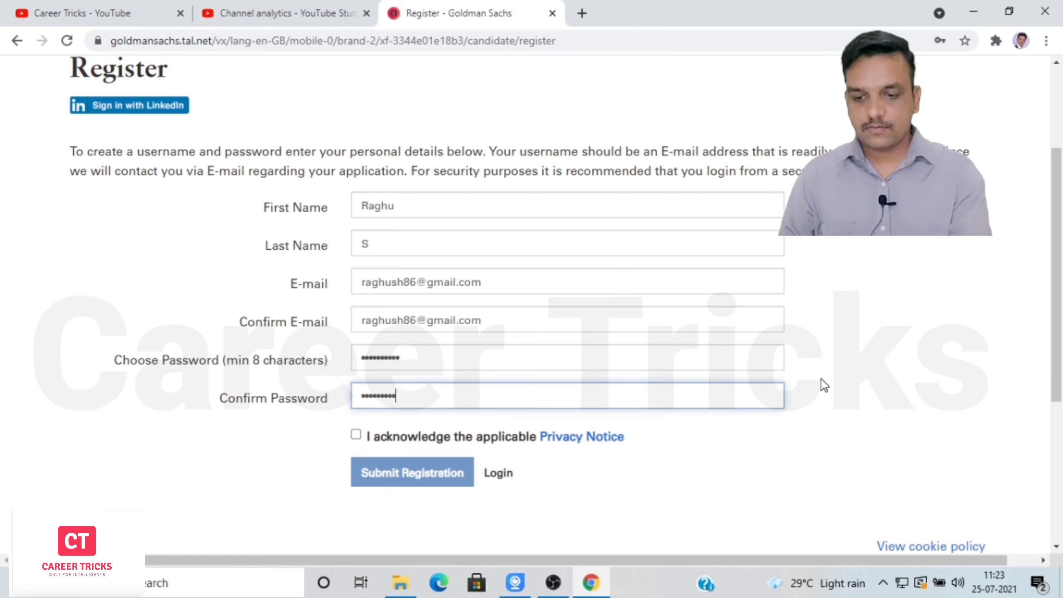
text(•)
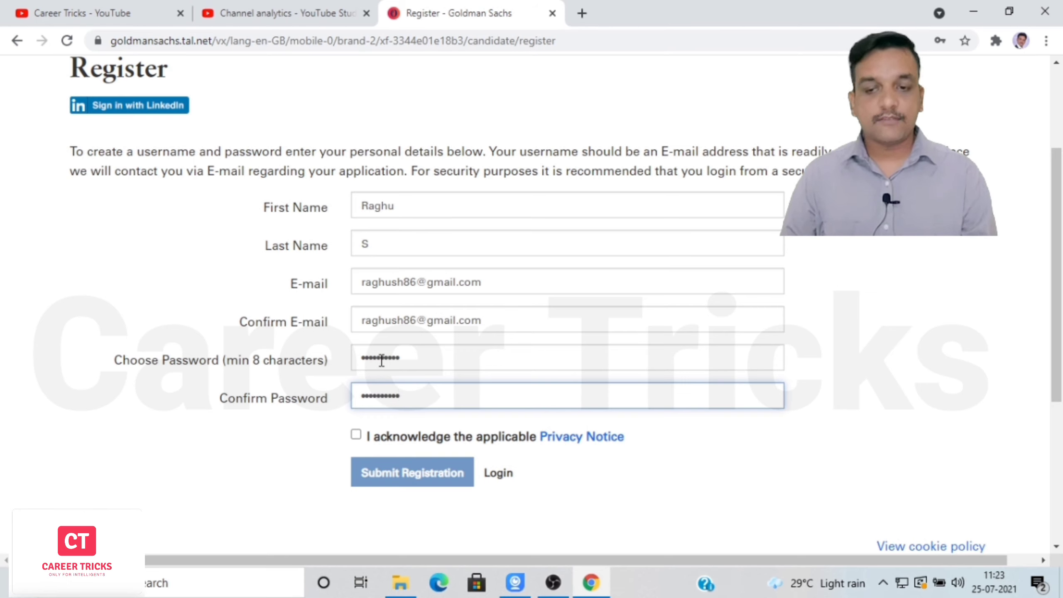
click(356, 435)
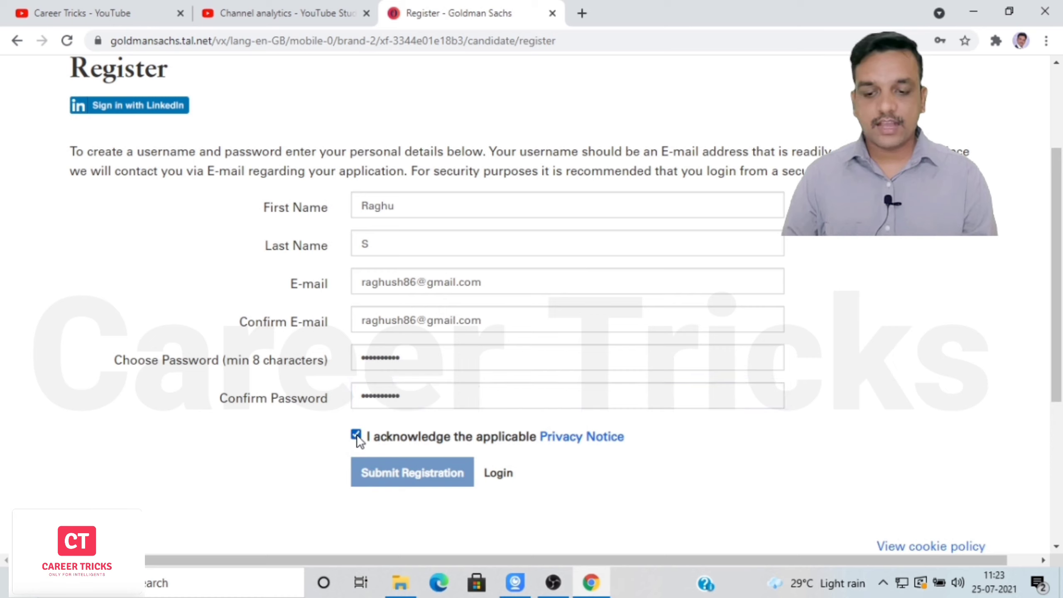
Submit the registration, decline saving the password, and check the account's applications.
click(388, 475)
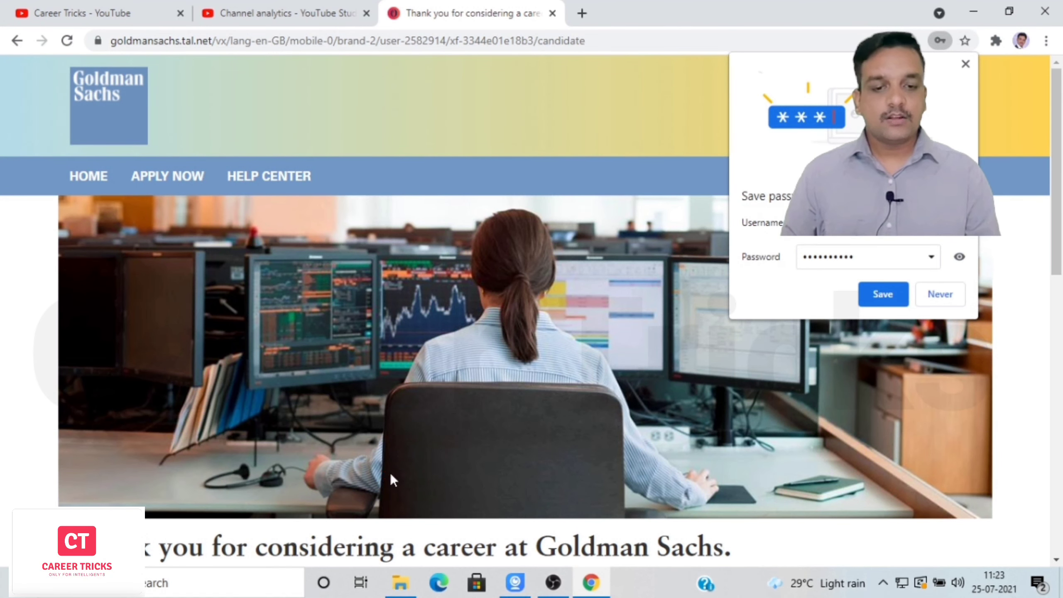
click(941, 298)
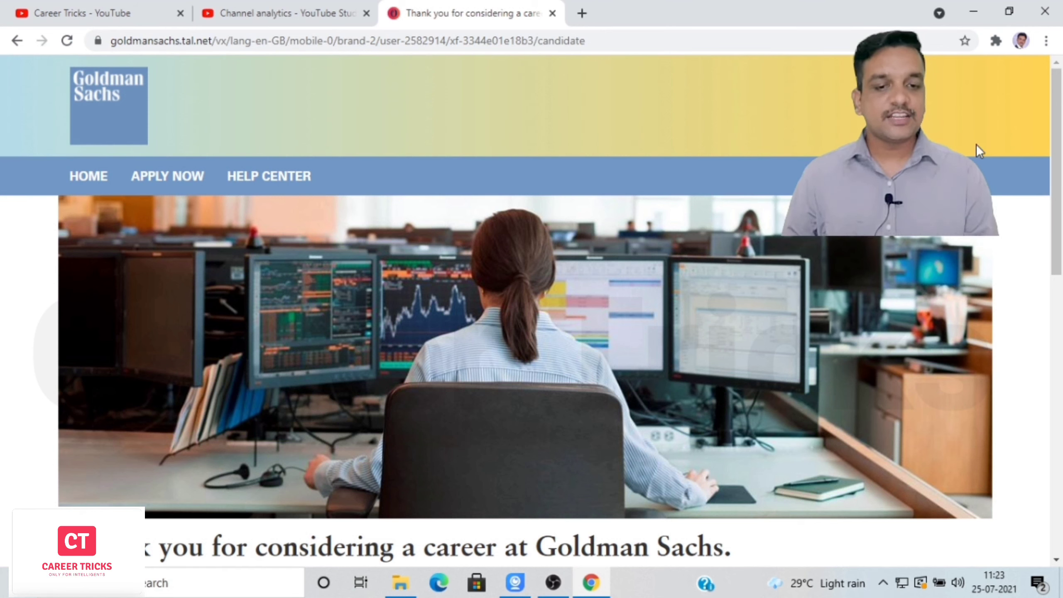
click(938, 177)
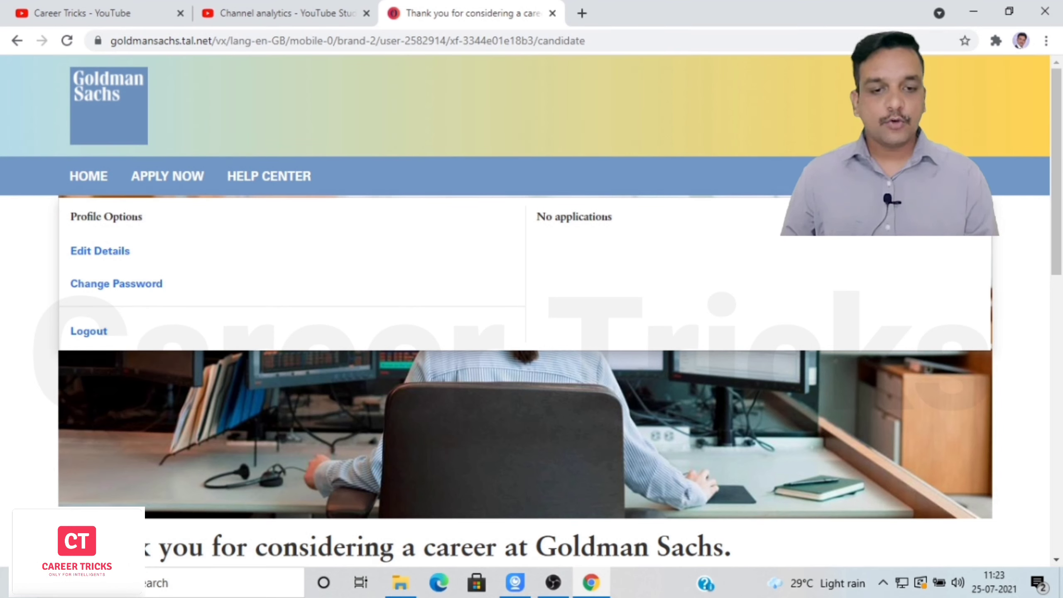
click(974, 221)
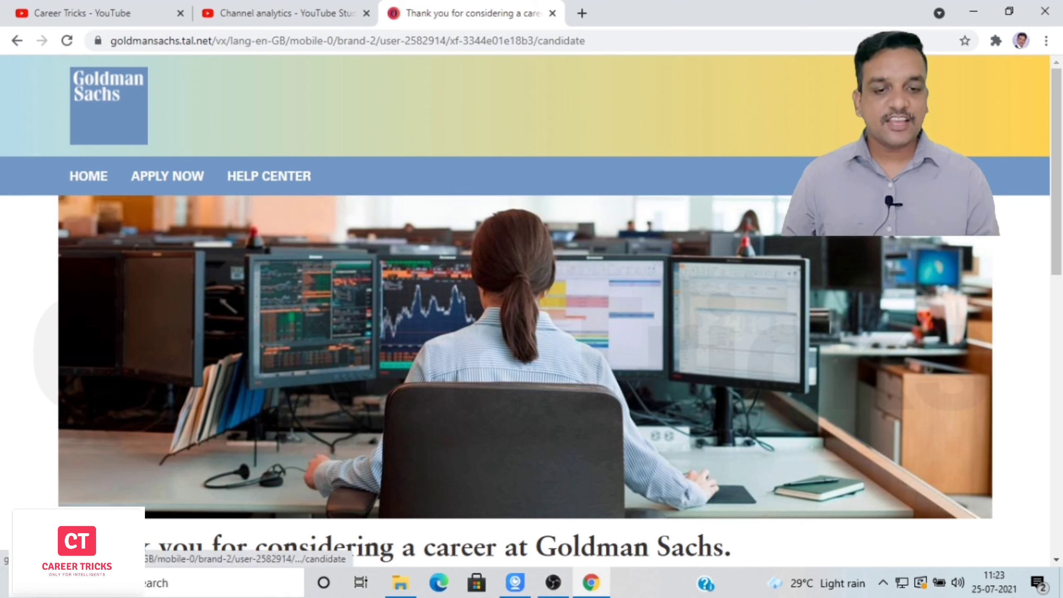
click(953, 178)
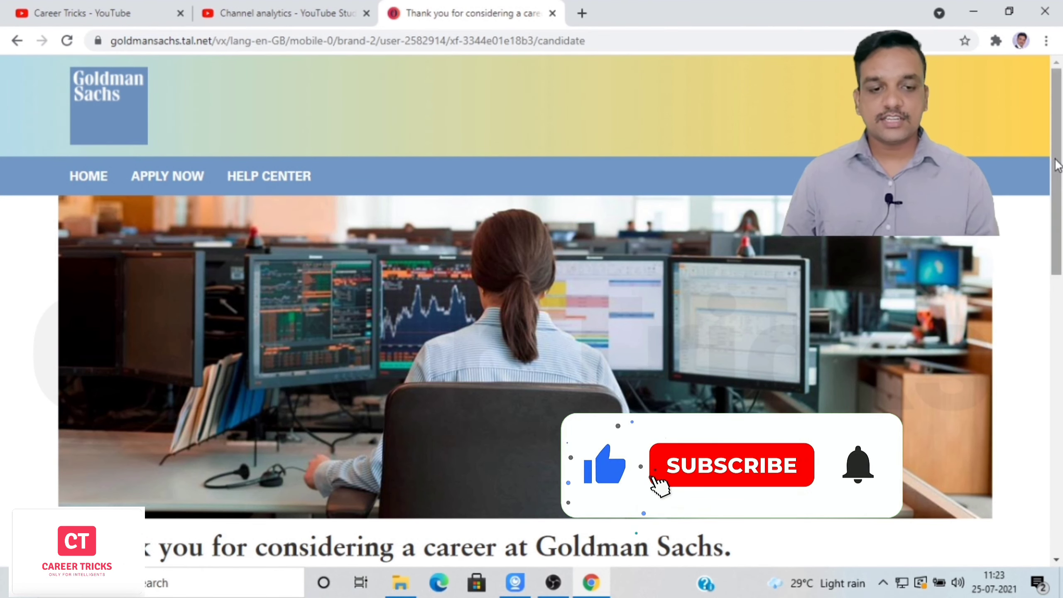
Go to the Help Center from the top navigation bar.
drag(1056, 168, 1061, 358)
drag(1062, 364, 1060, 147)
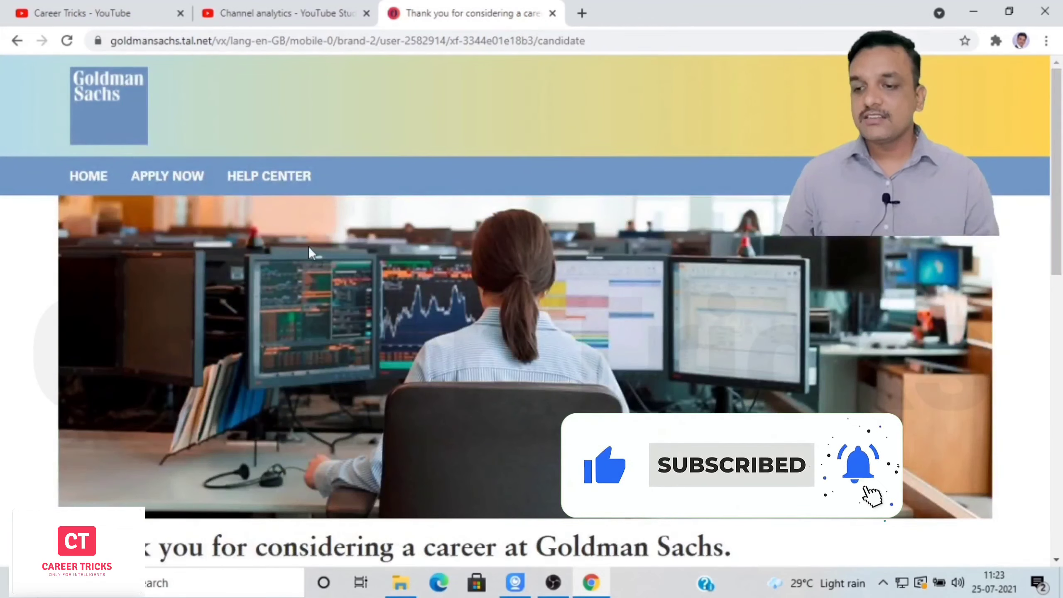
click(283, 179)
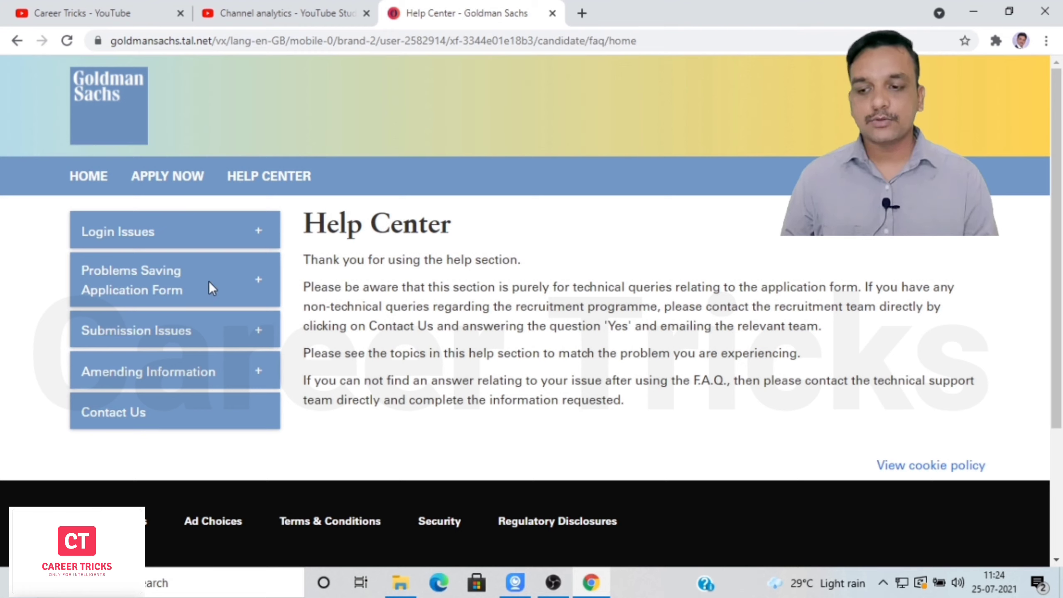
From Apply Now, open the 'New Analyst / New Associate (Full-time roles)' vacancy.
click(176, 178)
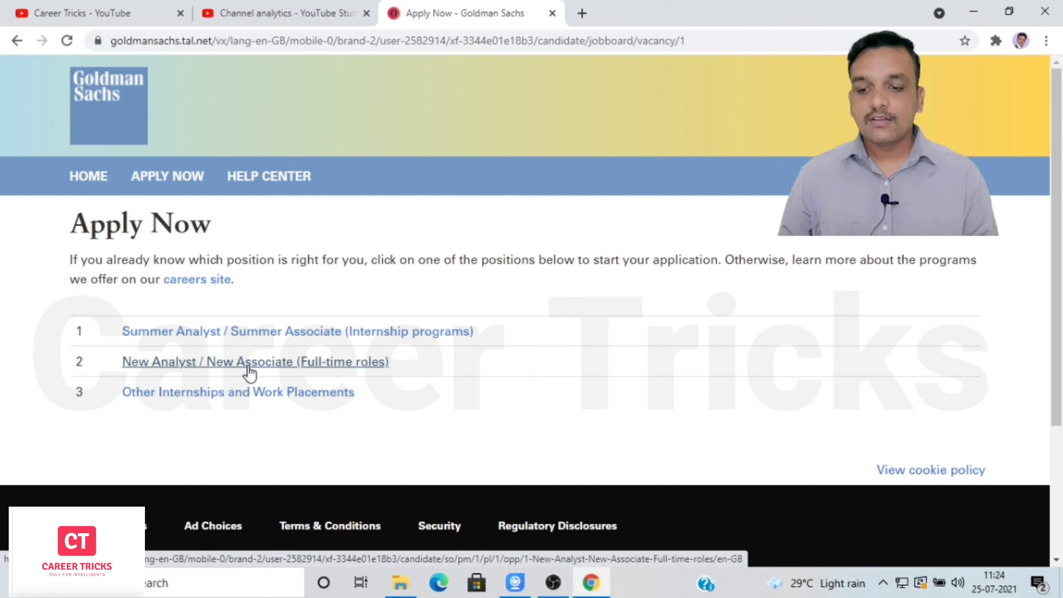
click(217, 365)
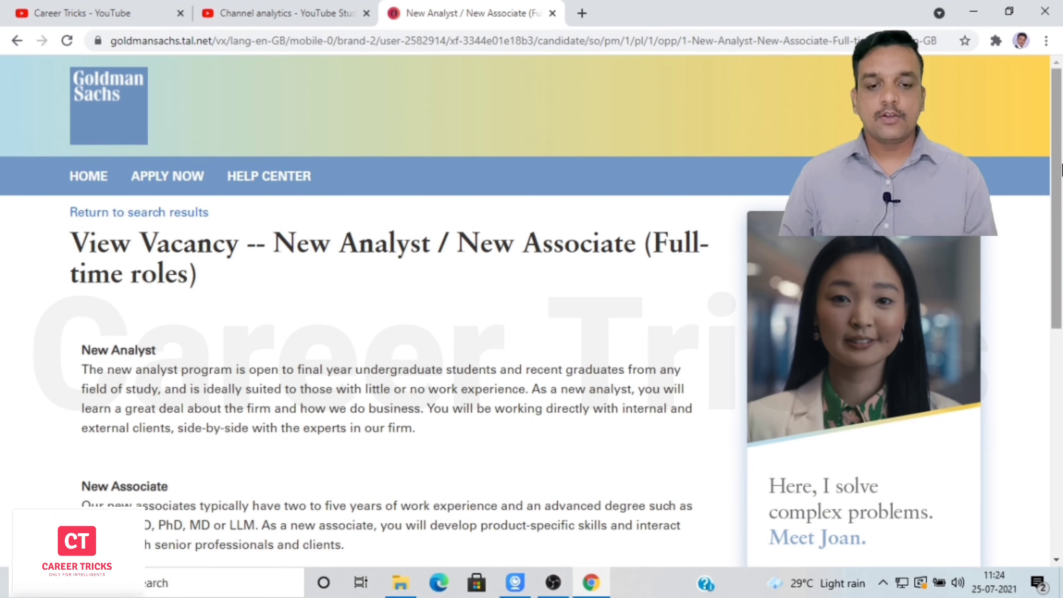
Start an application from the Apply button below the New Associate description.
scroll(1059, 188, down, 2)
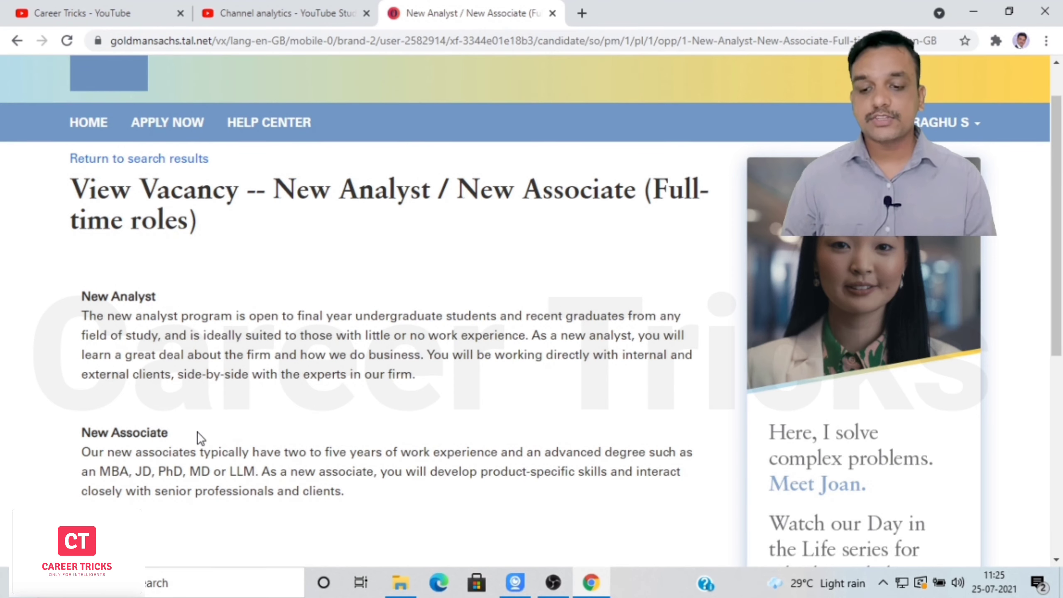
drag(1060, 297, 1059, 332)
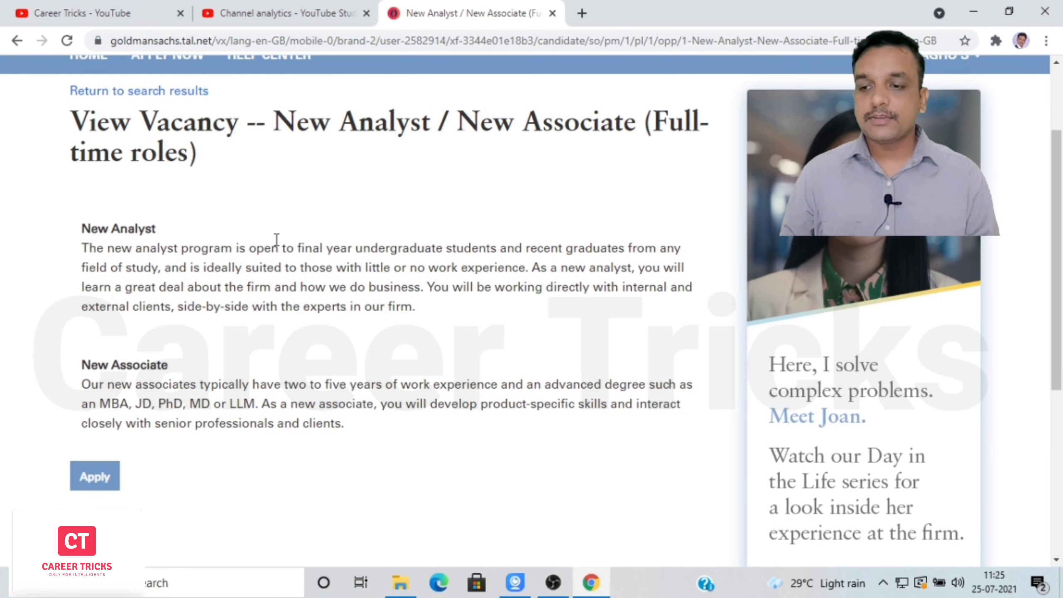
click(92, 488)
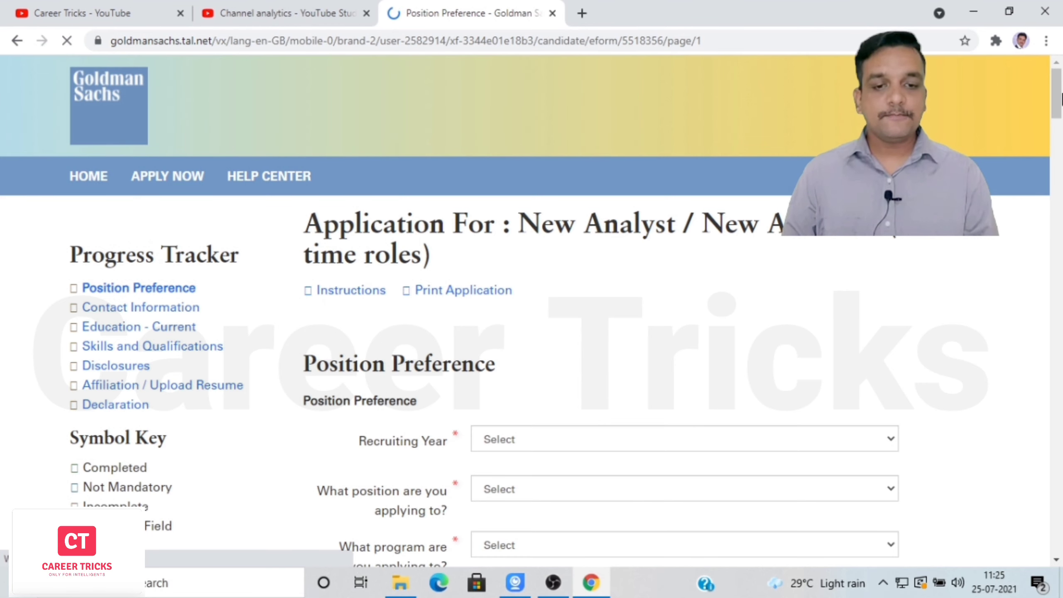
Choose Recruiting Year 2022, position New Analyst / New Associate, and program New Analyst.
scroll(1061, 110, down, 2)
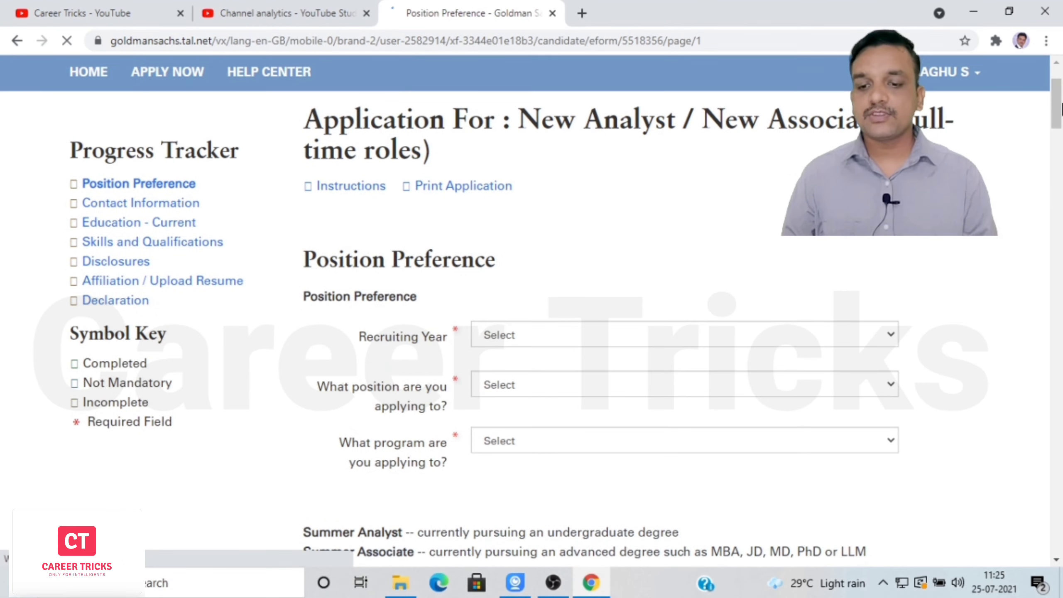
scroll(1061, 109, down, 1)
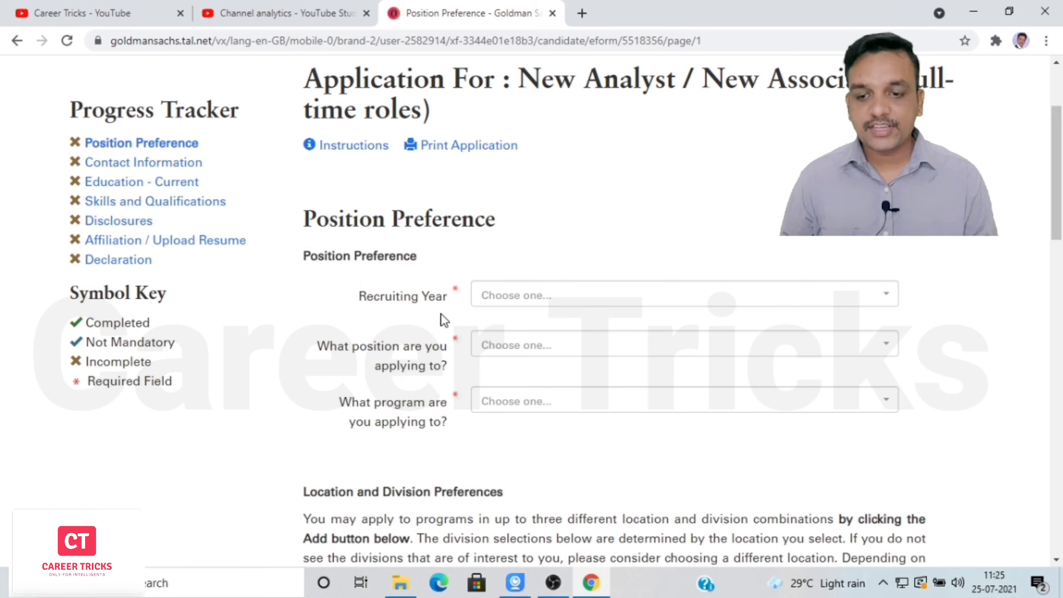
click(891, 300)
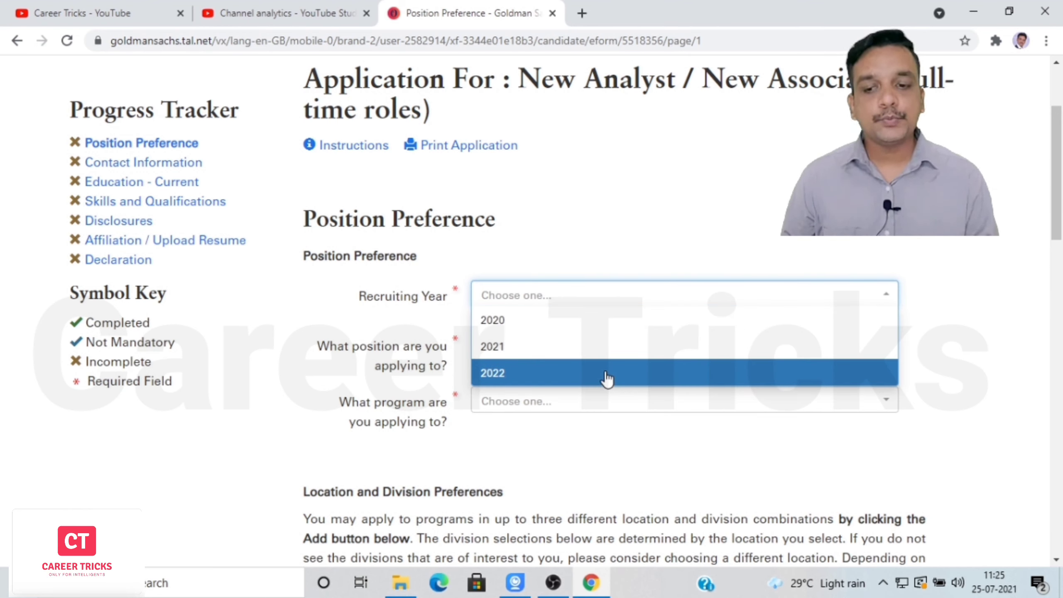
click(578, 373)
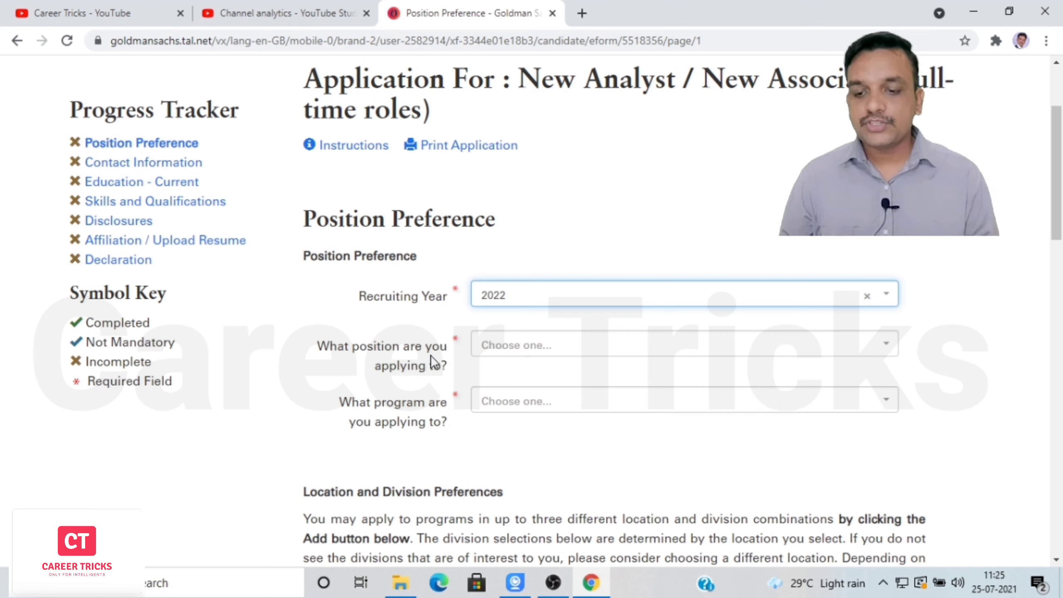
click(560, 356)
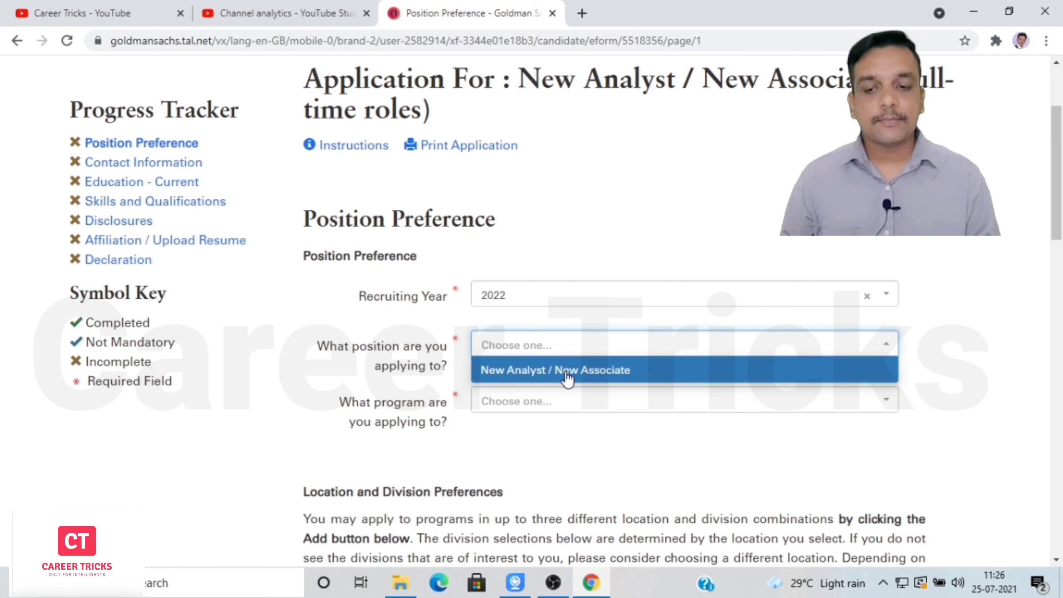
click(567, 372)
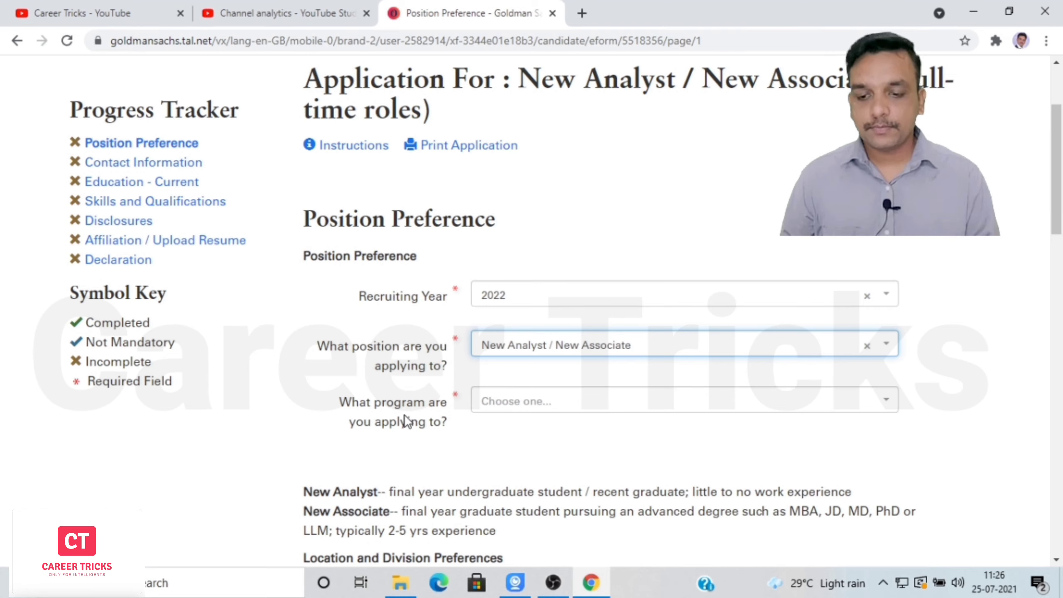
click(565, 406)
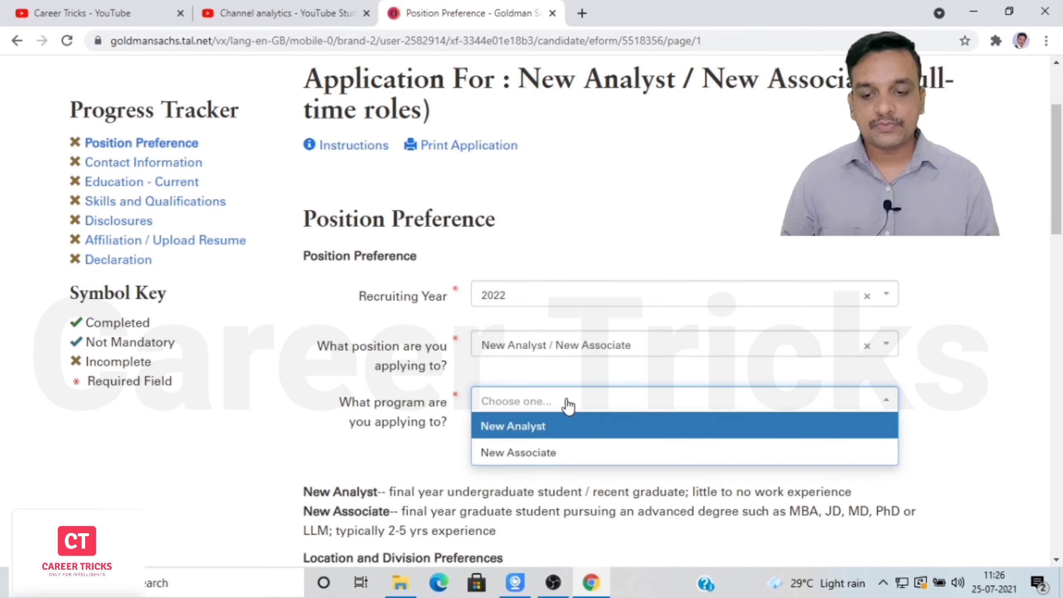
click(537, 431)
click(663, 406)
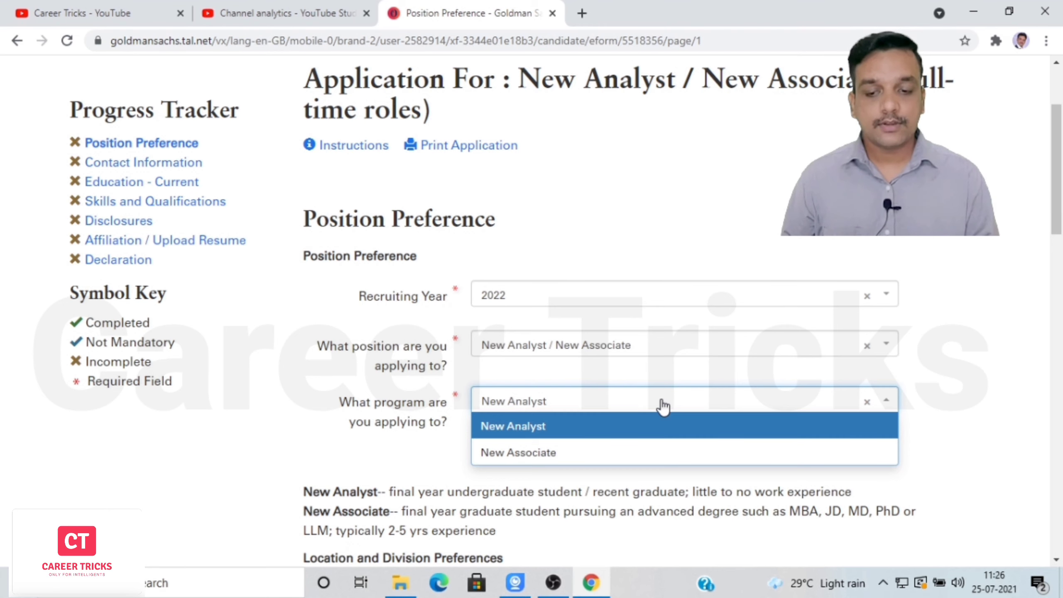
click(663, 407)
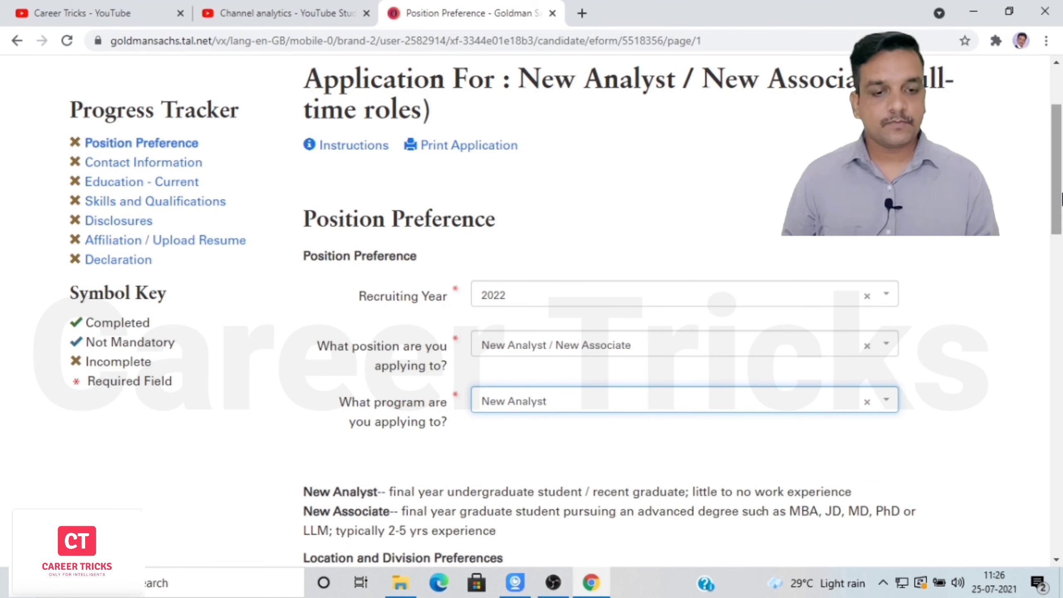
drag(1062, 196, 1061, 263)
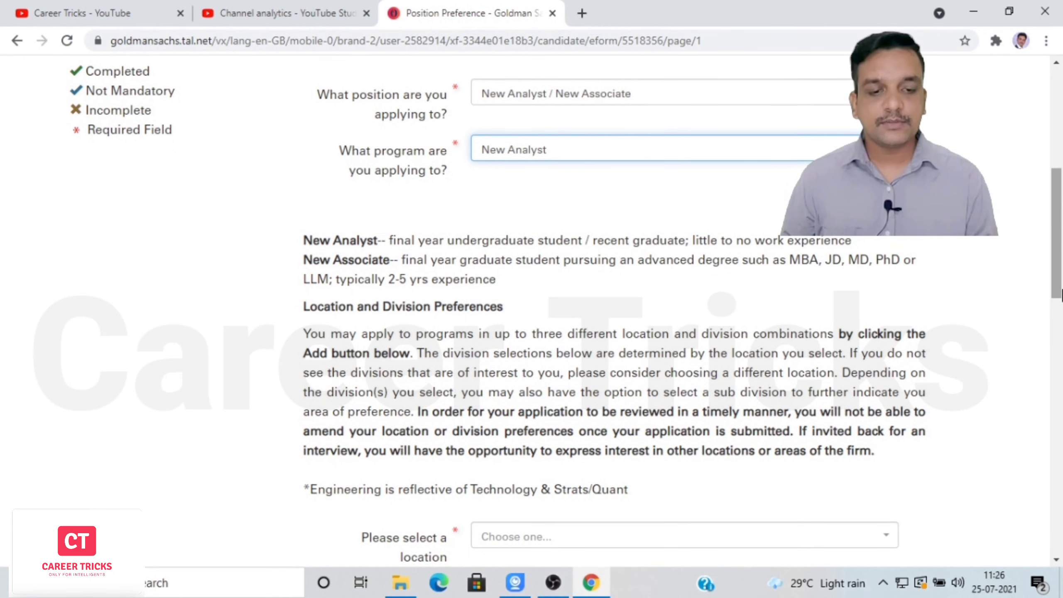
Choose location Bengaluru, division Engineering Campus Hiring Program, and sub division General.
drag(1059, 287, 1062, 357)
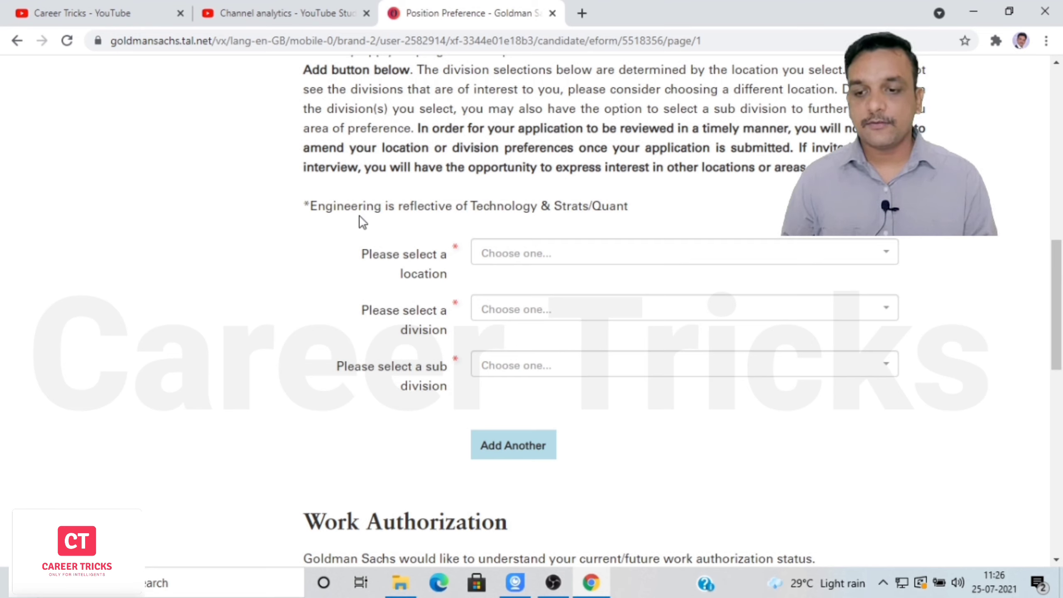
click(577, 253)
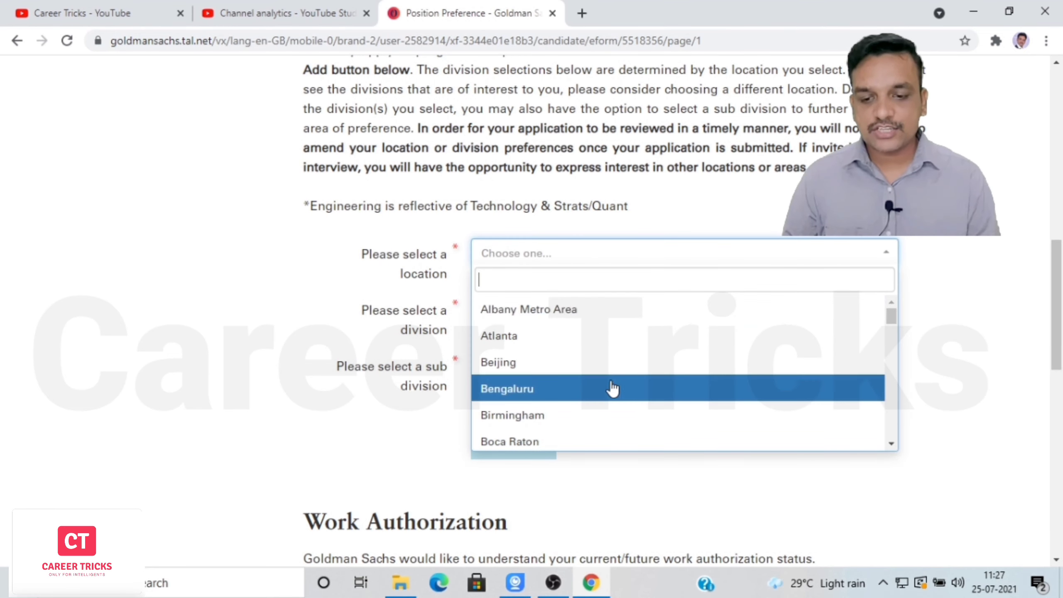
click(561, 392)
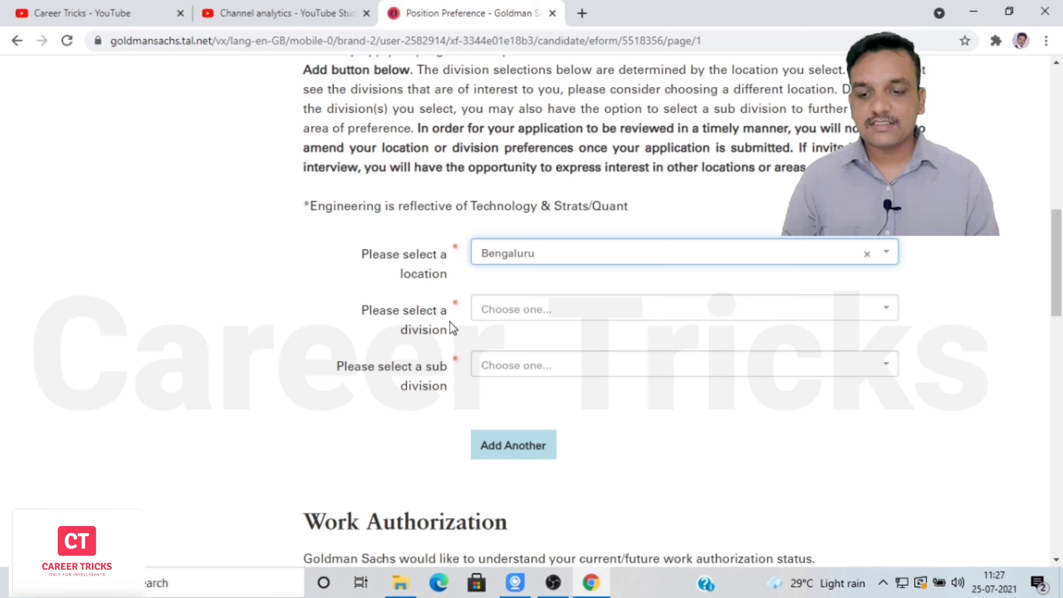
click(546, 317)
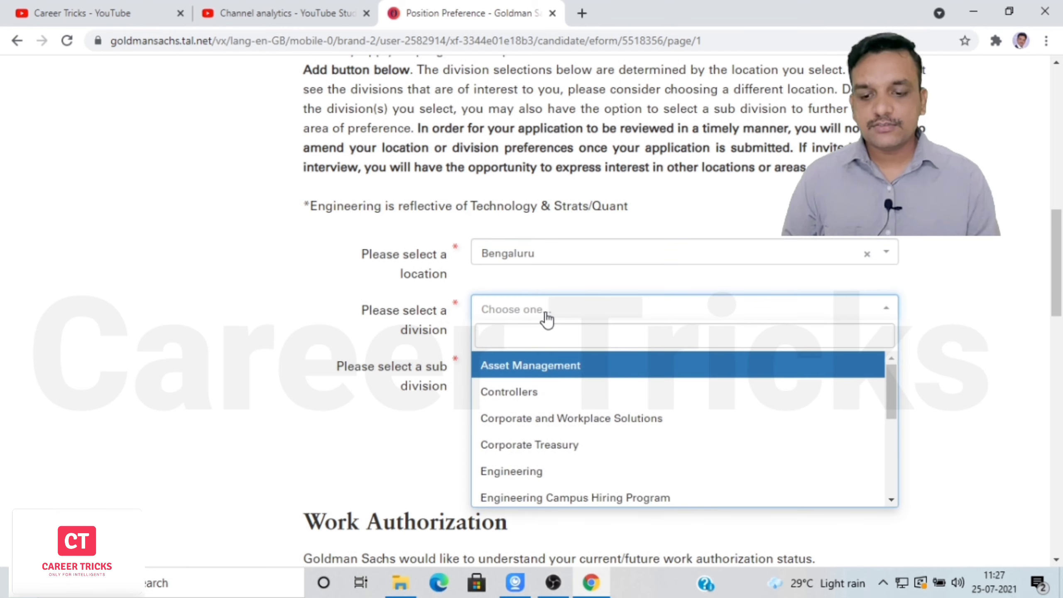
click(541, 499)
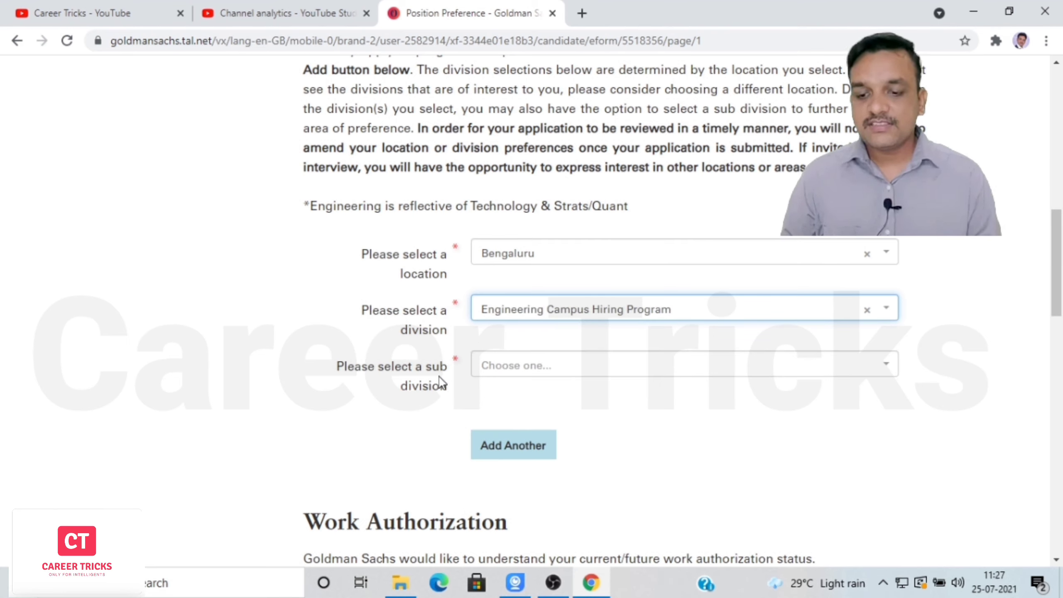
click(544, 370)
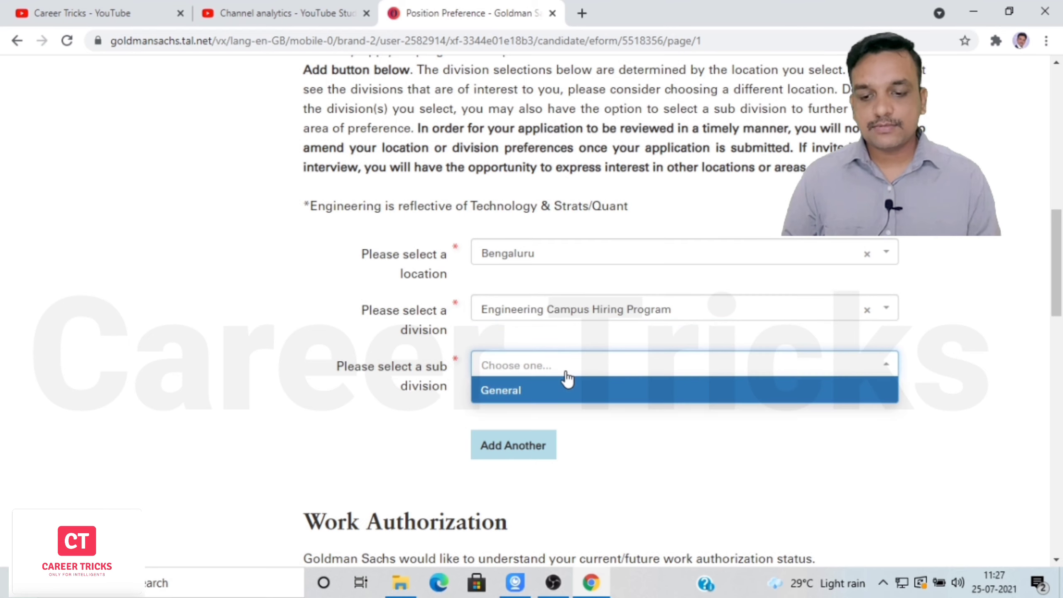
click(546, 396)
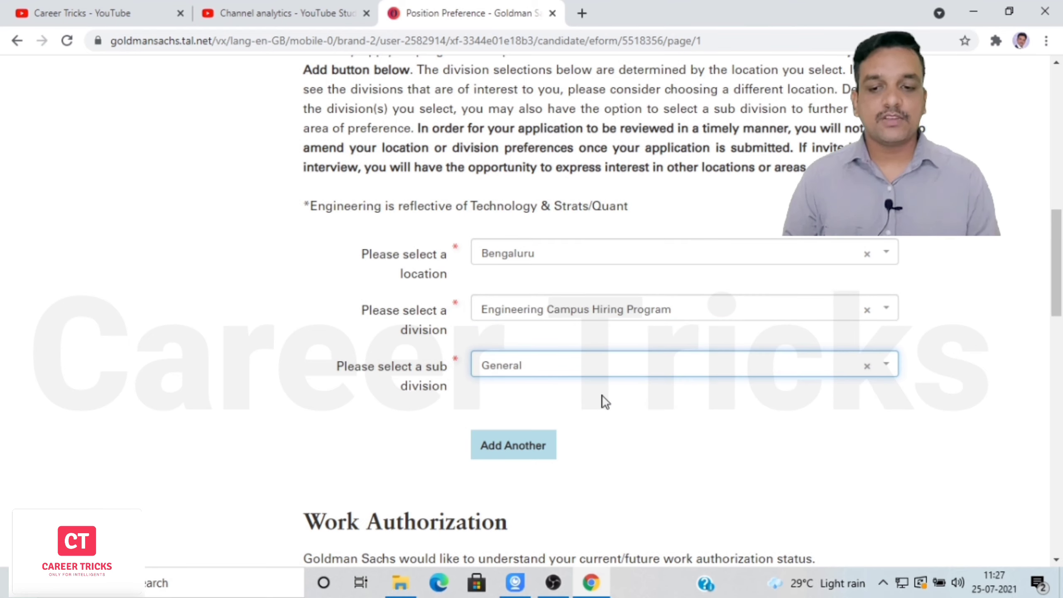
click(680, 306)
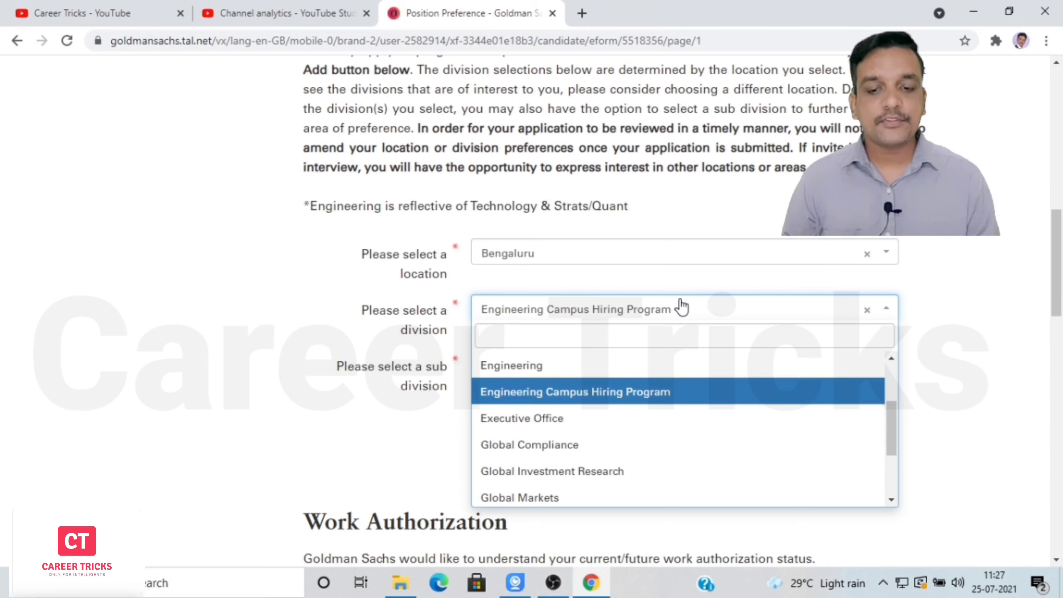
click(682, 308)
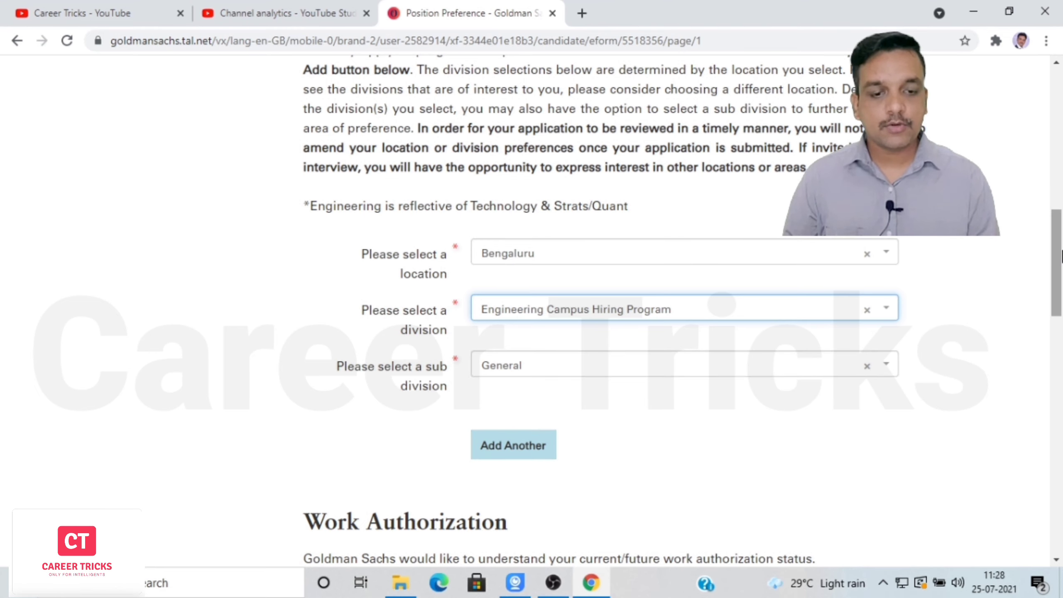
scroll(523, 243, down, 1)
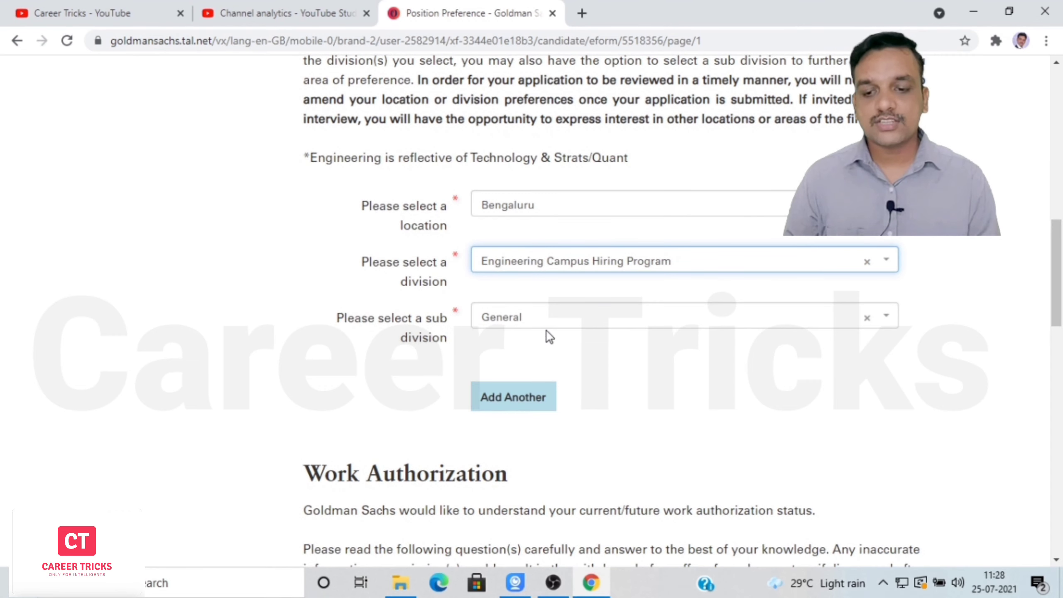
Answer Yes to being authorized to work in India and No to visa sponsorship.
drag(1061, 255, 1062, 319)
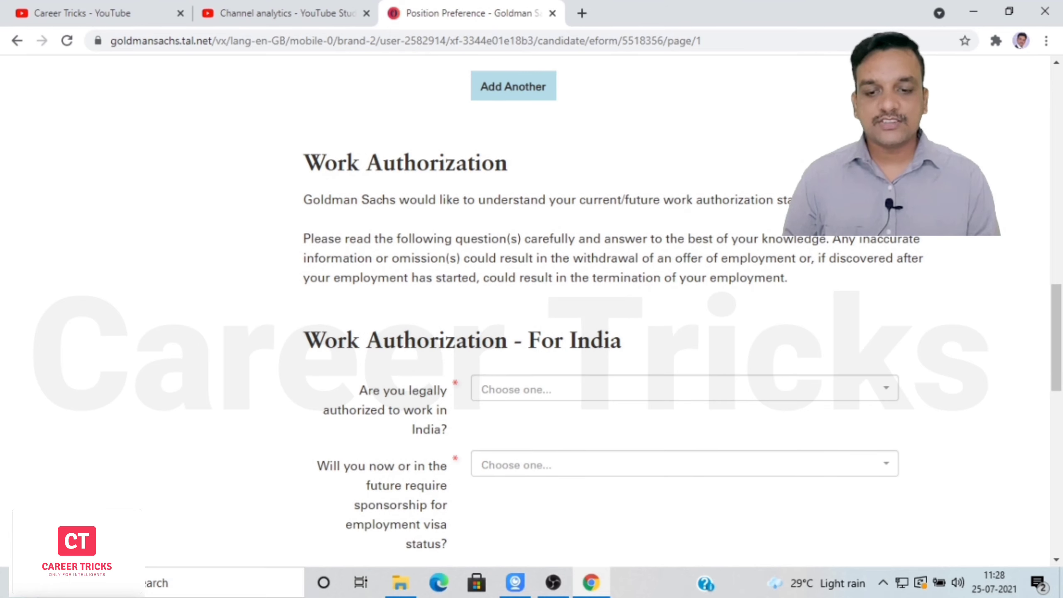
drag(1061, 335, 1060, 366)
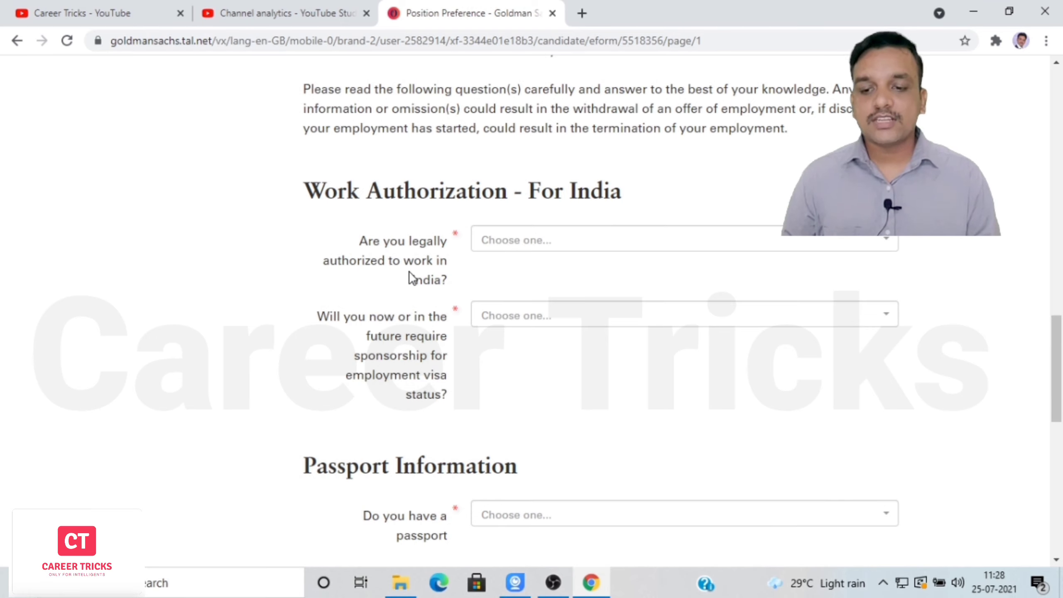
click(580, 241)
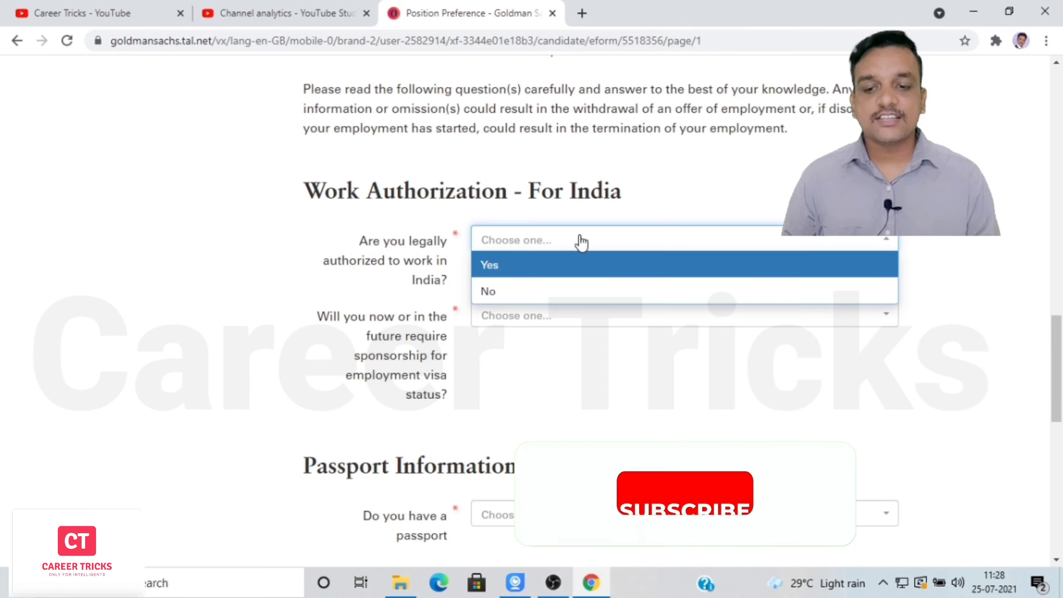
click(560, 266)
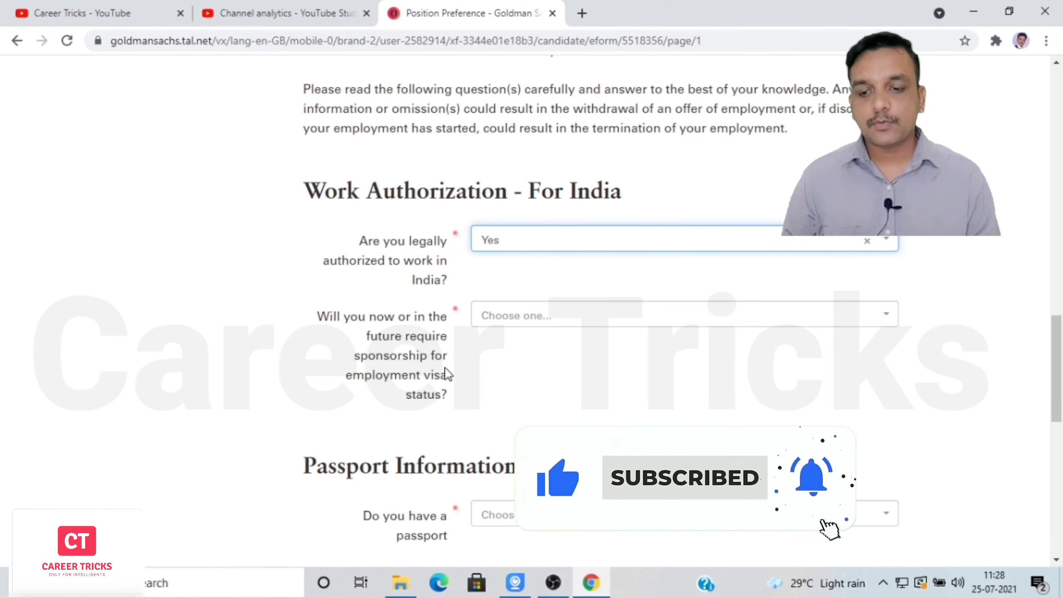
click(566, 322)
click(538, 371)
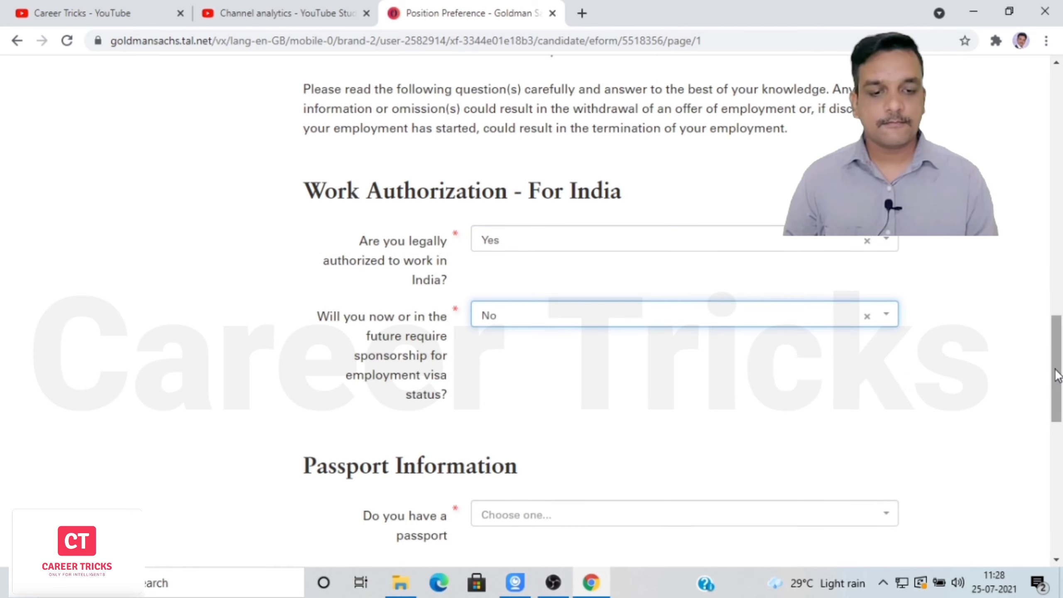
Set passport to 'Yes, I have a passport' with country India / Nepal / Bhutan.
drag(1057, 381, 1056, 439)
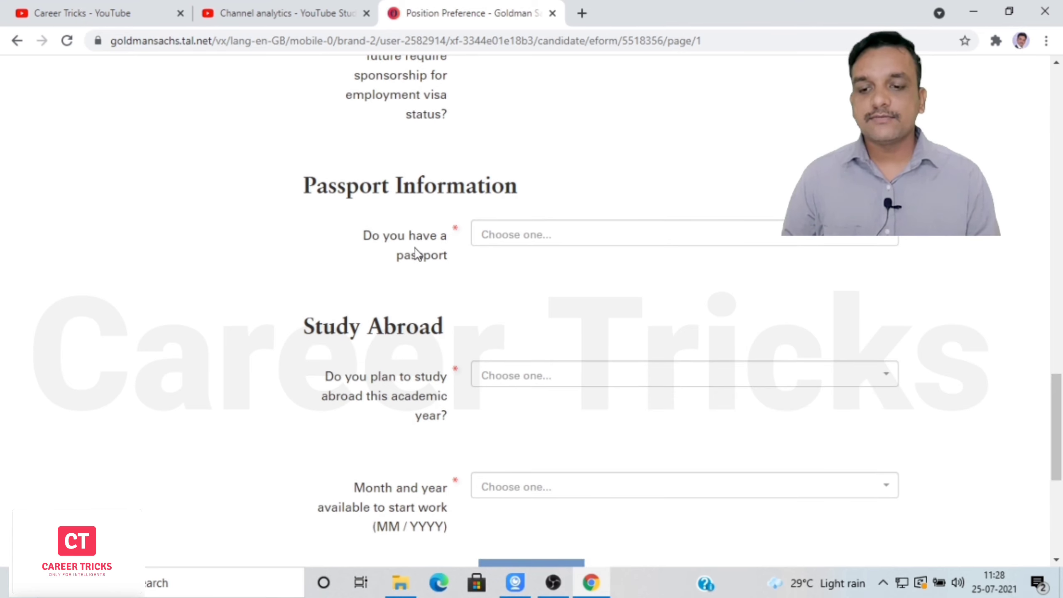
click(542, 238)
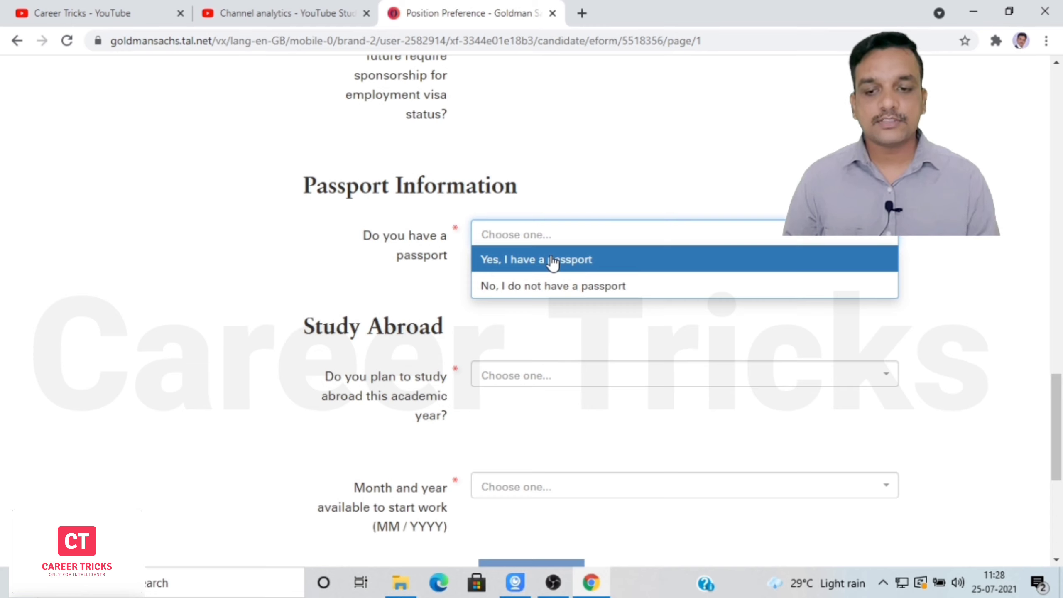
click(552, 259)
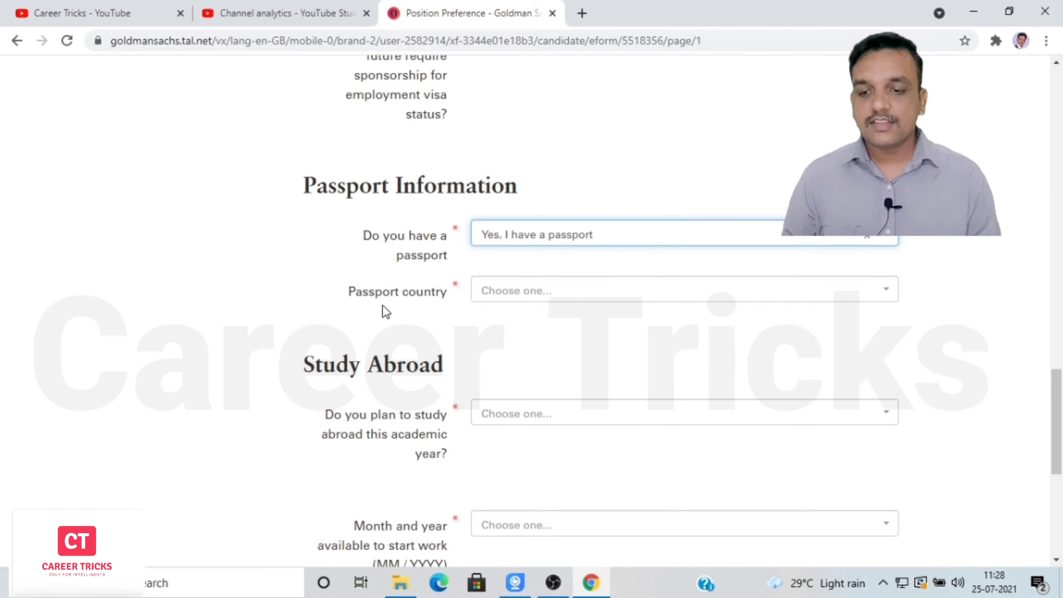
click(528, 300)
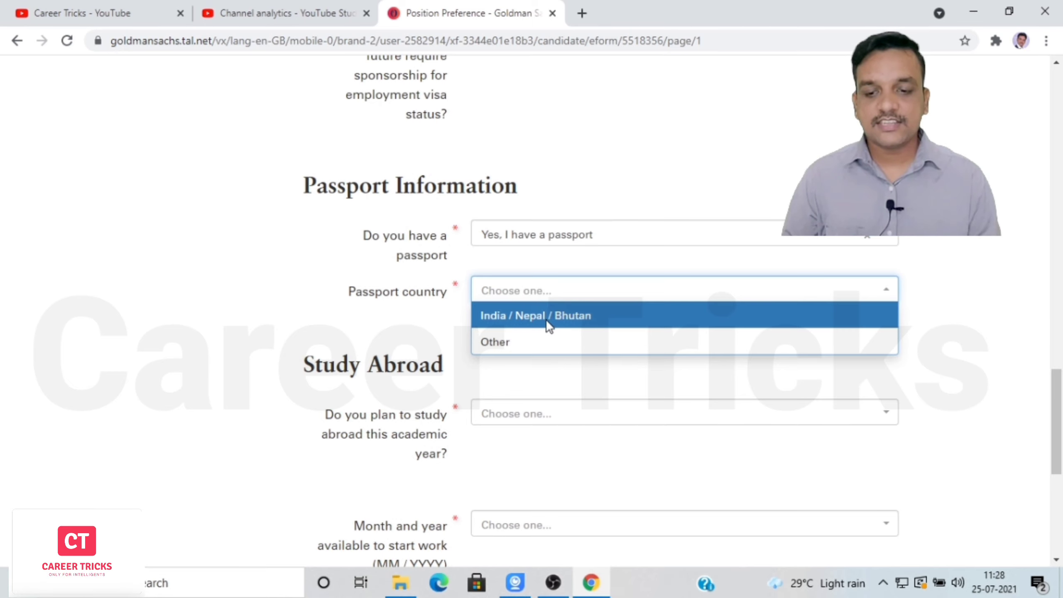
click(546, 320)
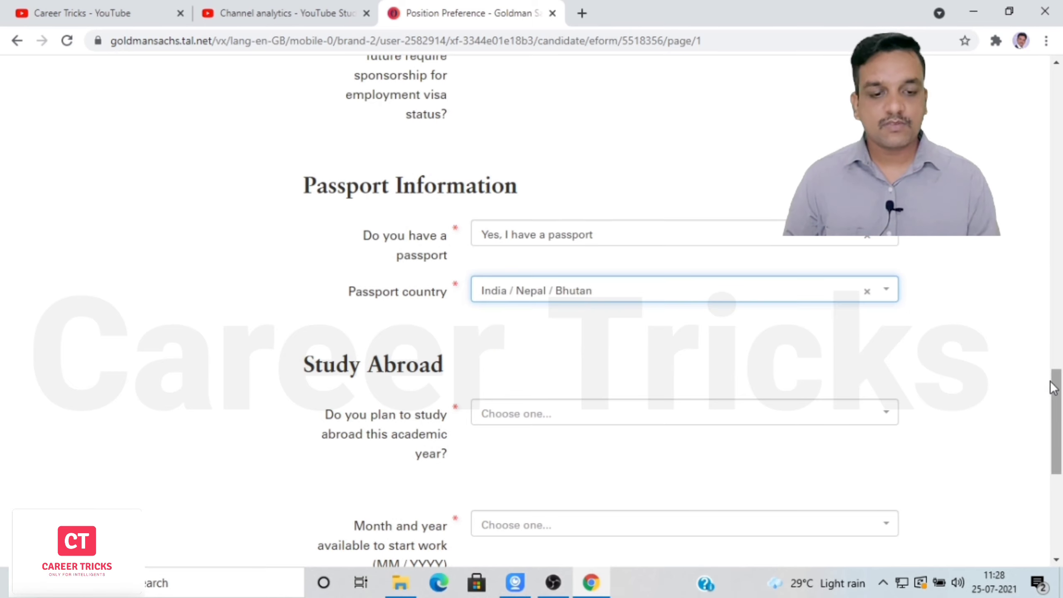
drag(1058, 393, 1059, 434)
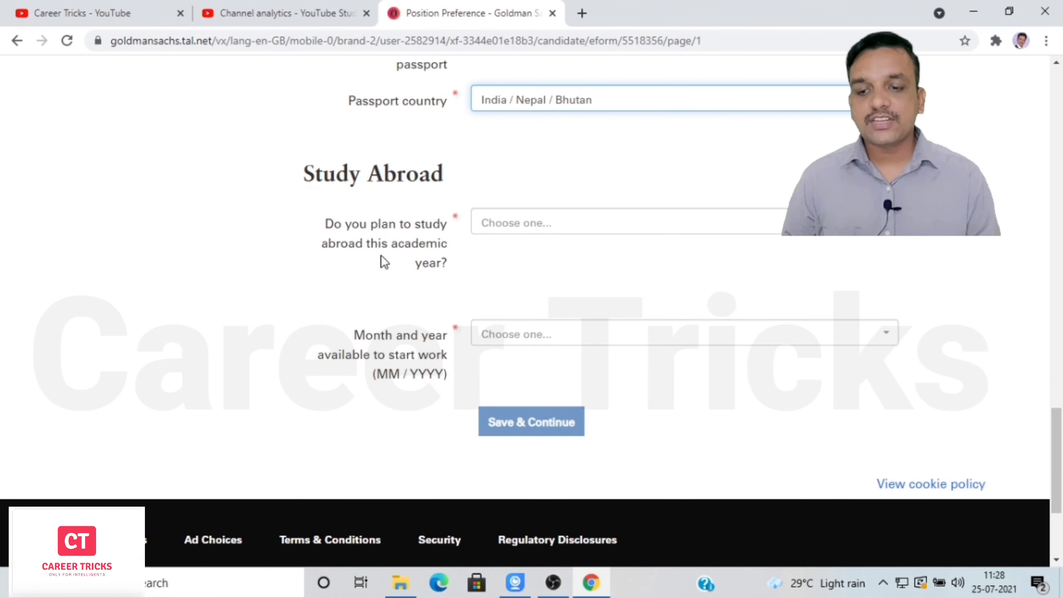
Answer No to studying abroad, set the work start to 06 / 2022, and save the position preferences.
click(587, 225)
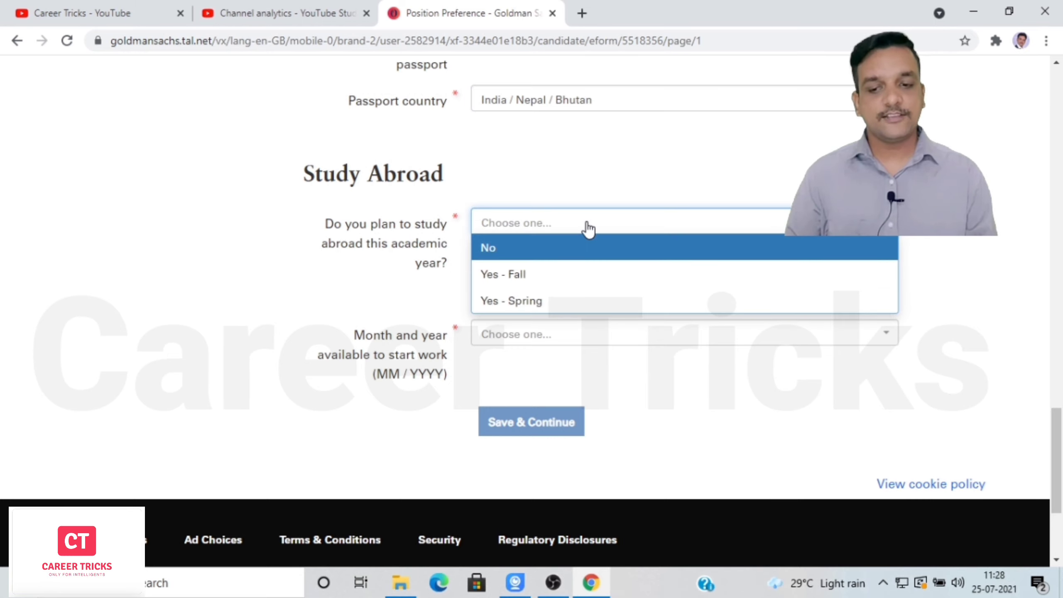
click(566, 248)
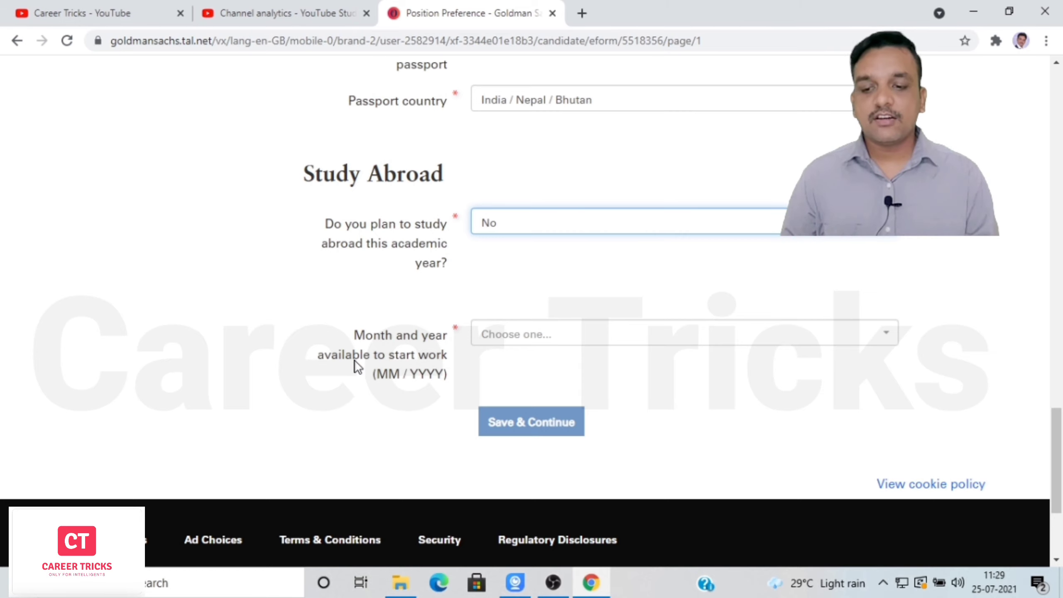
click(602, 335)
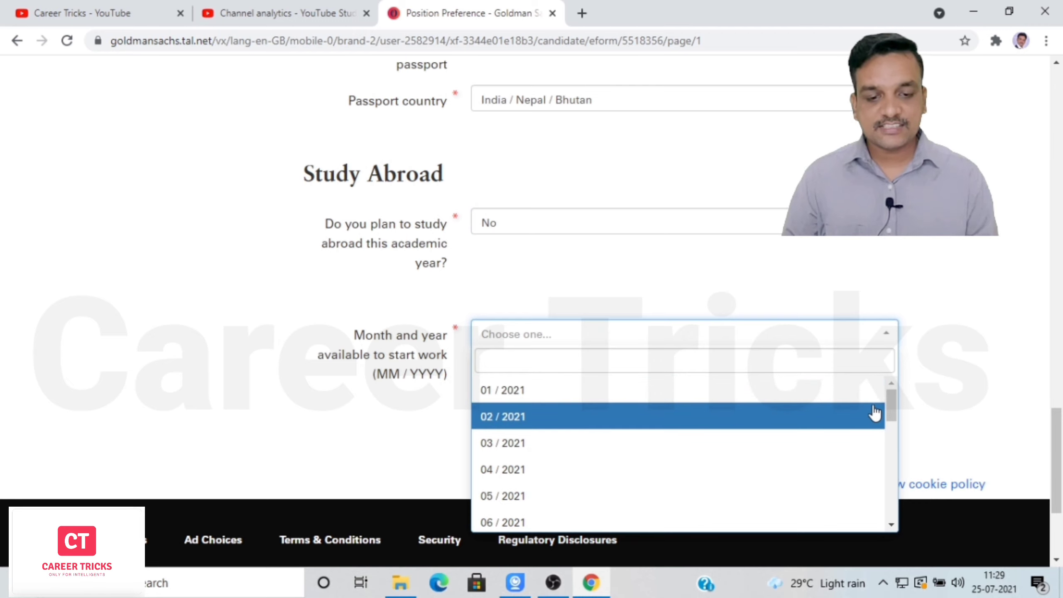
drag(889, 407, 897, 489)
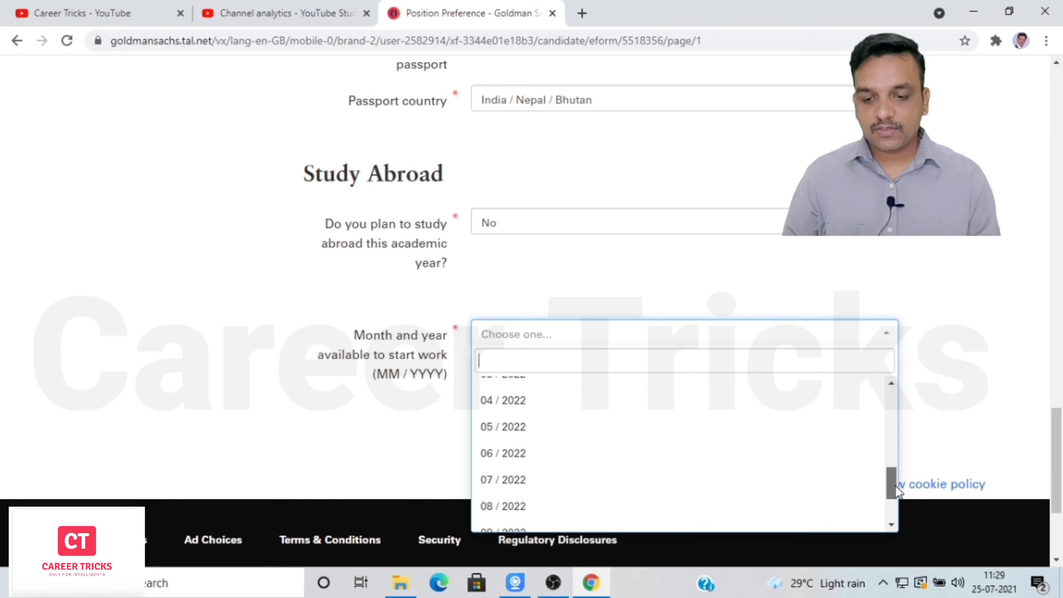
click(508, 454)
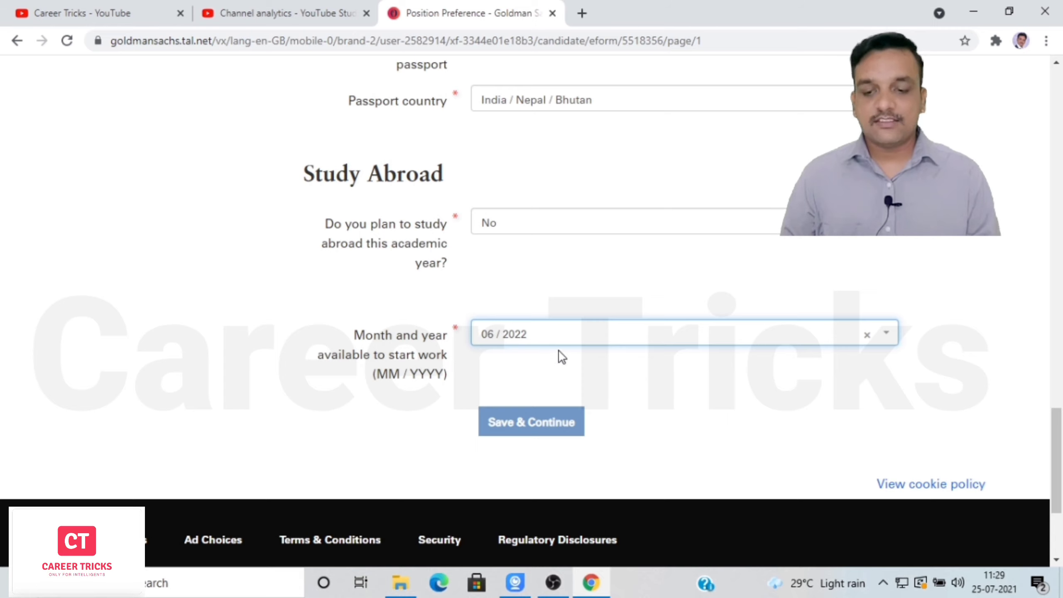
click(524, 427)
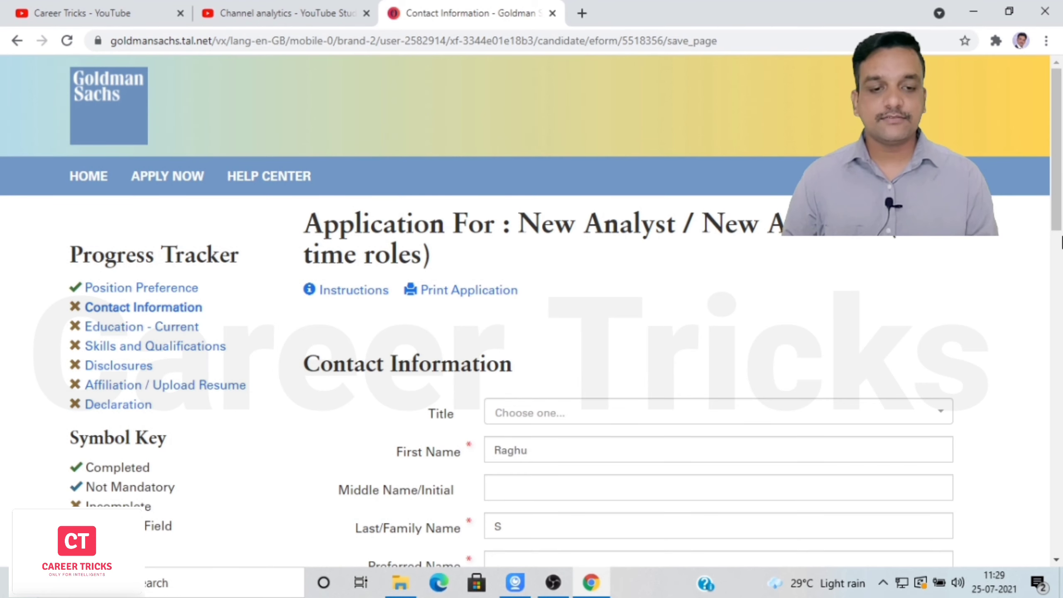
Choose Mr as the contact title, keep the prefilled first name, and enter the applicant's preferred name.
scroll(1062, 256, down, 5)
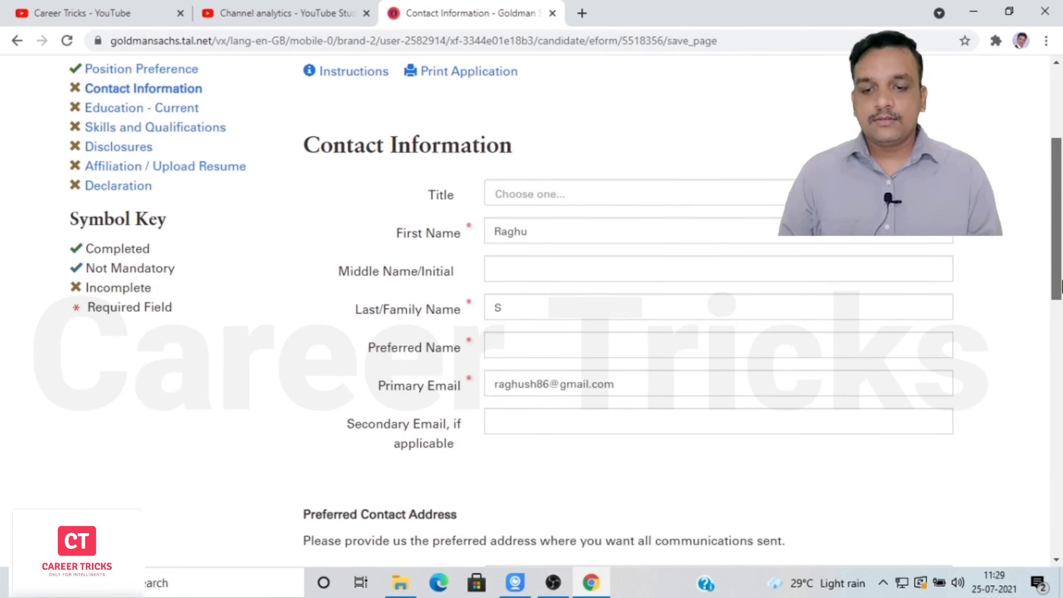
click(552, 194)
click(532, 243)
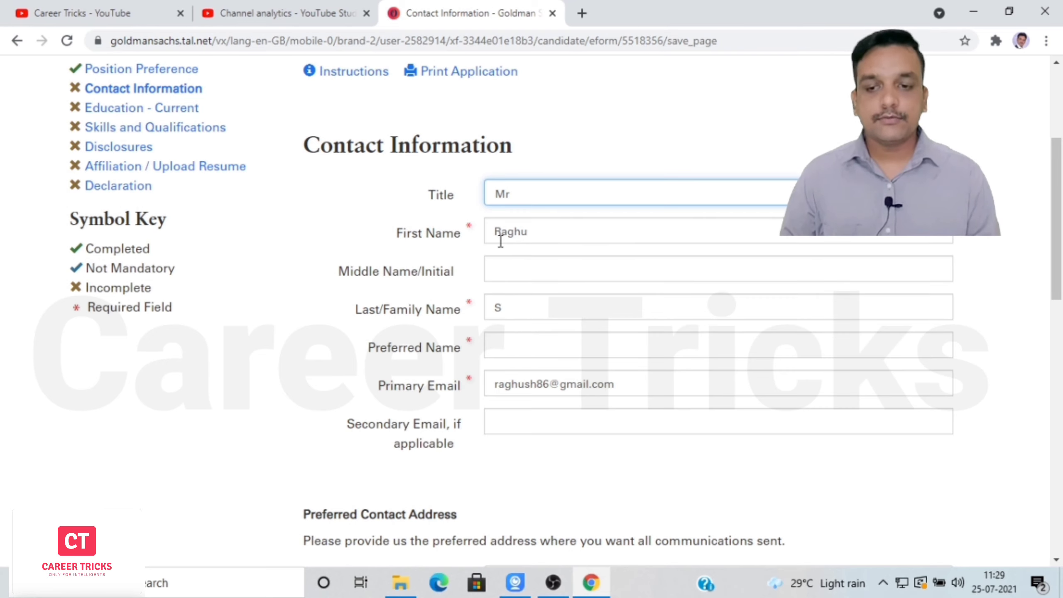
click(540, 234)
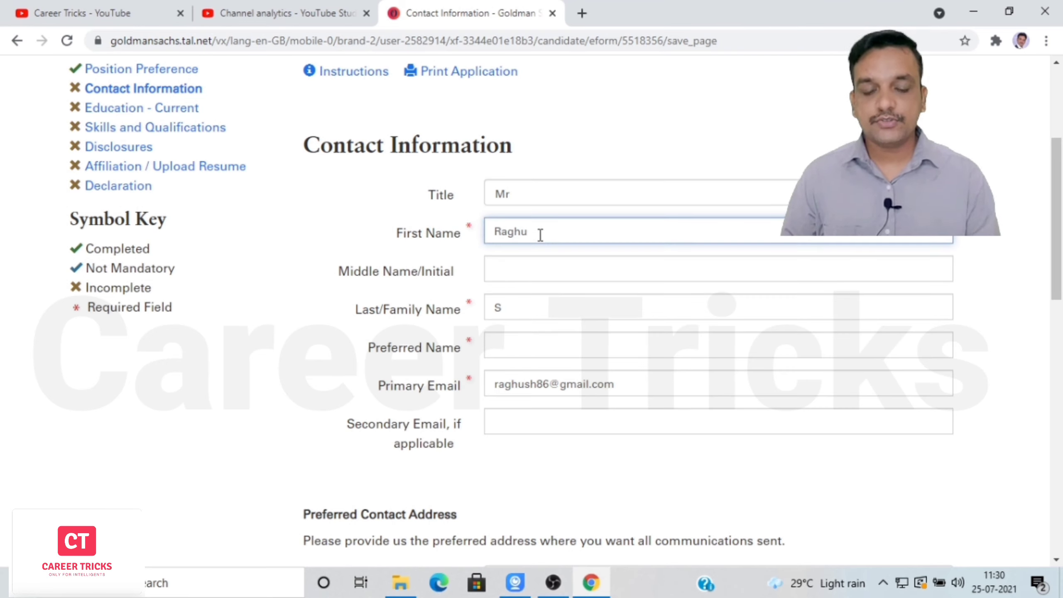
click(457, 256)
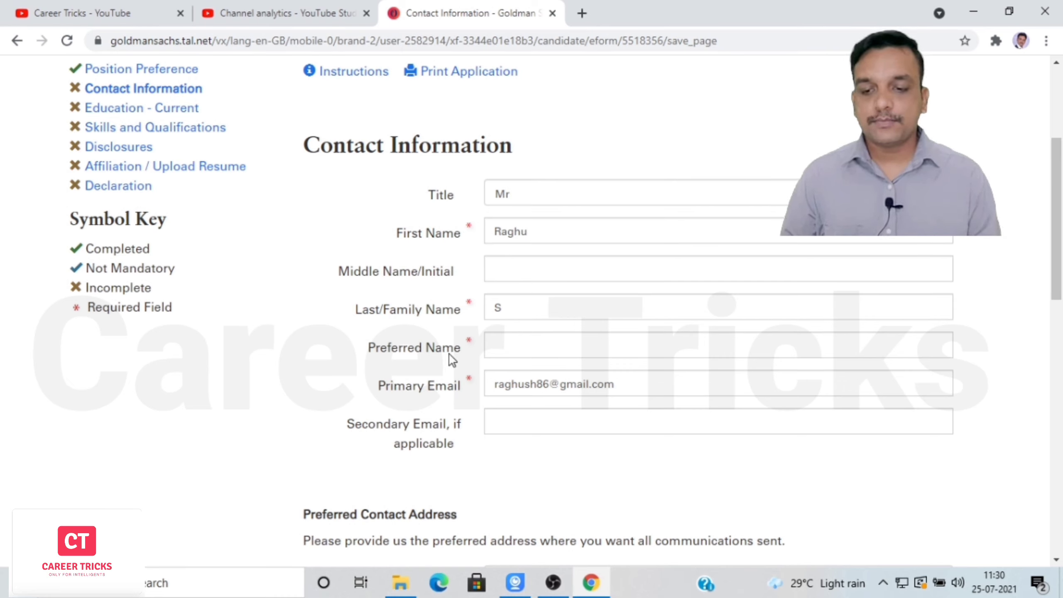
click(543, 353)
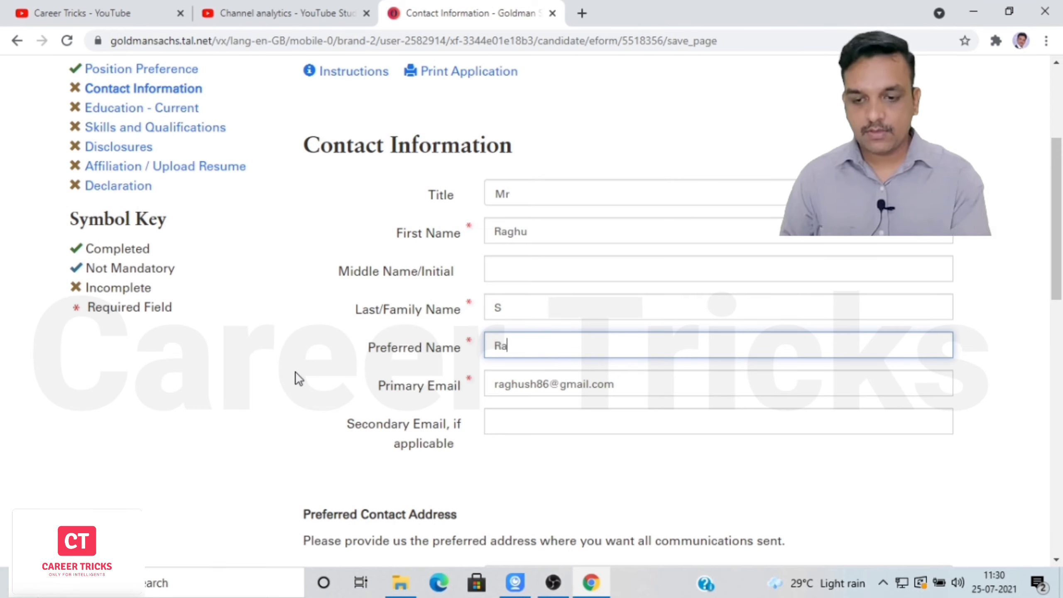
text(vendra S)
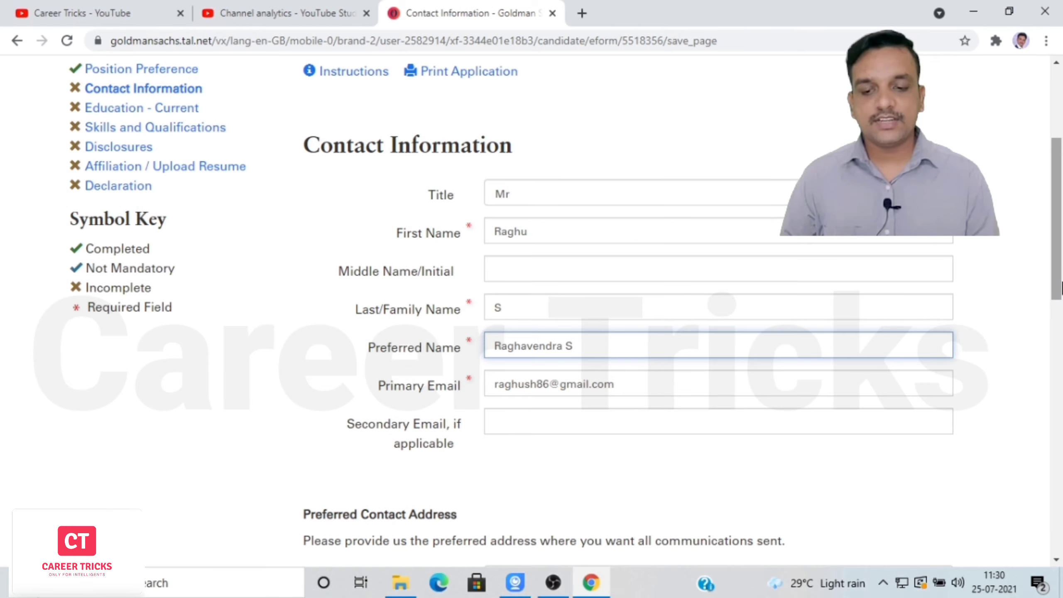
drag(1062, 279, 1062, 409)
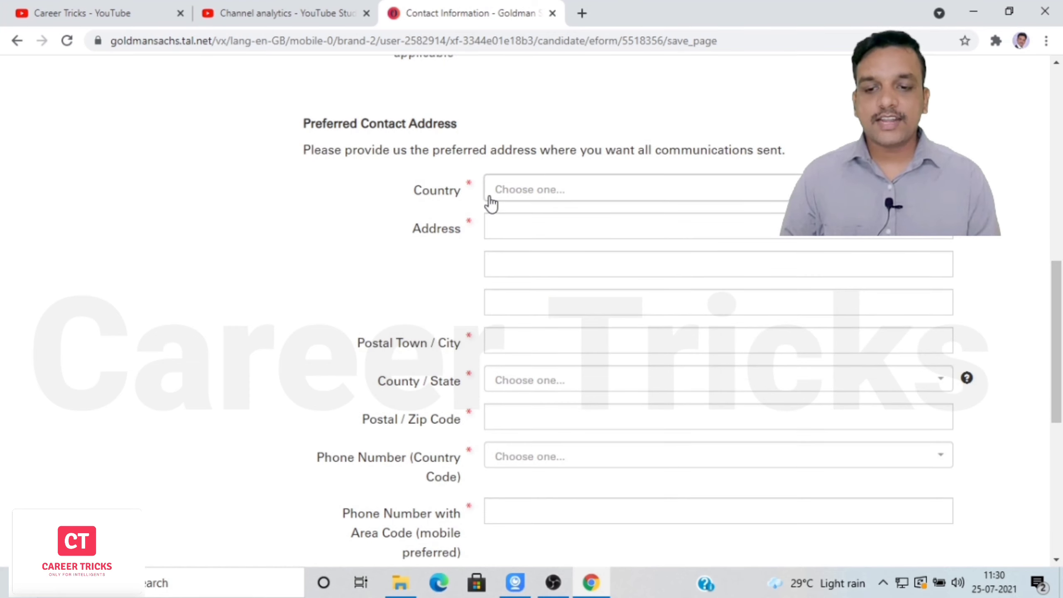
Set the address country to India and enter the street address.
click(555, 189)
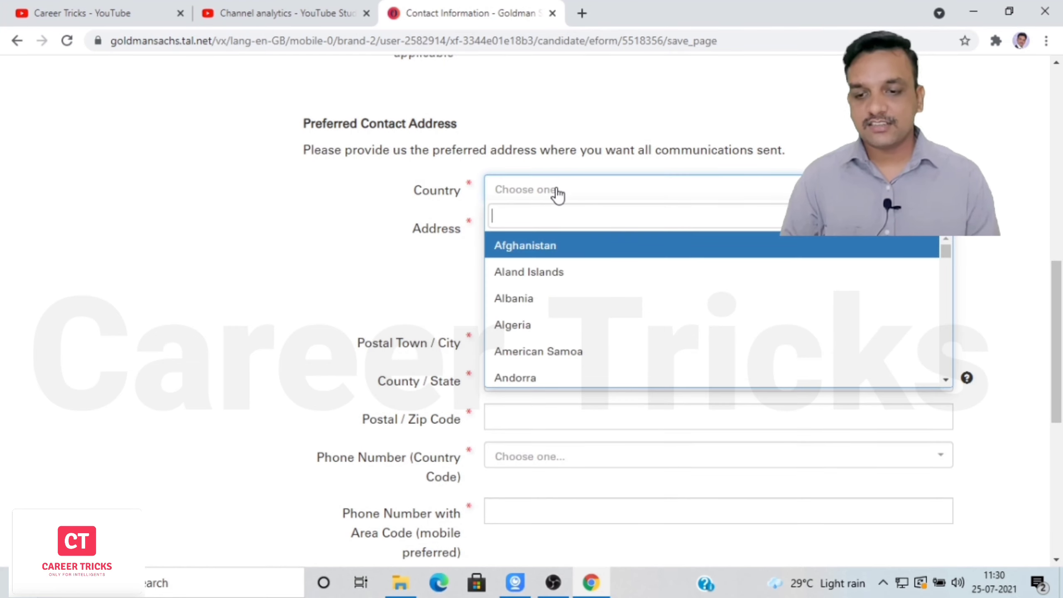
text(indi)
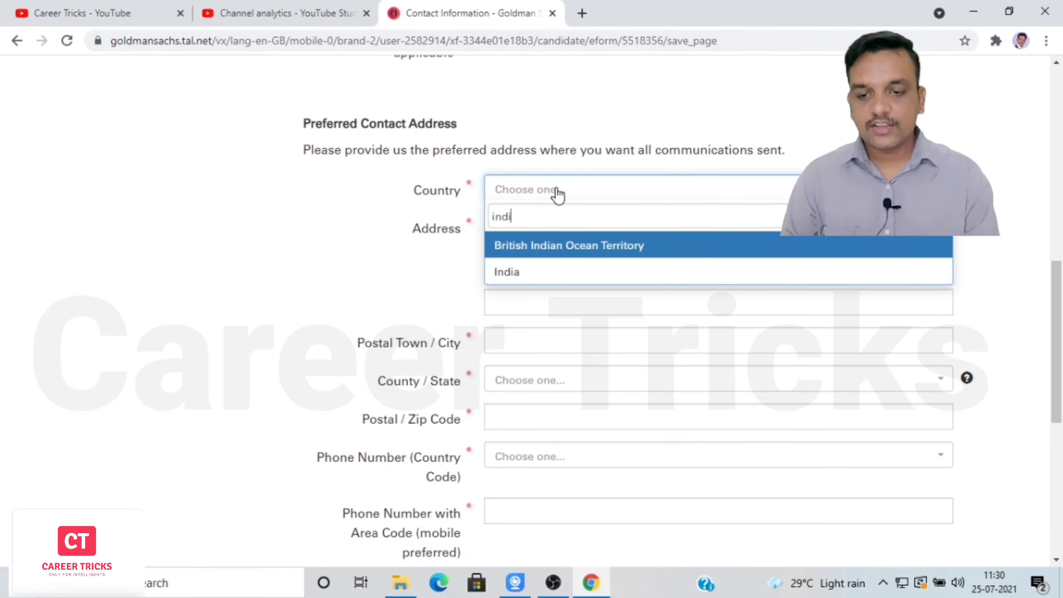
click(514, 276)
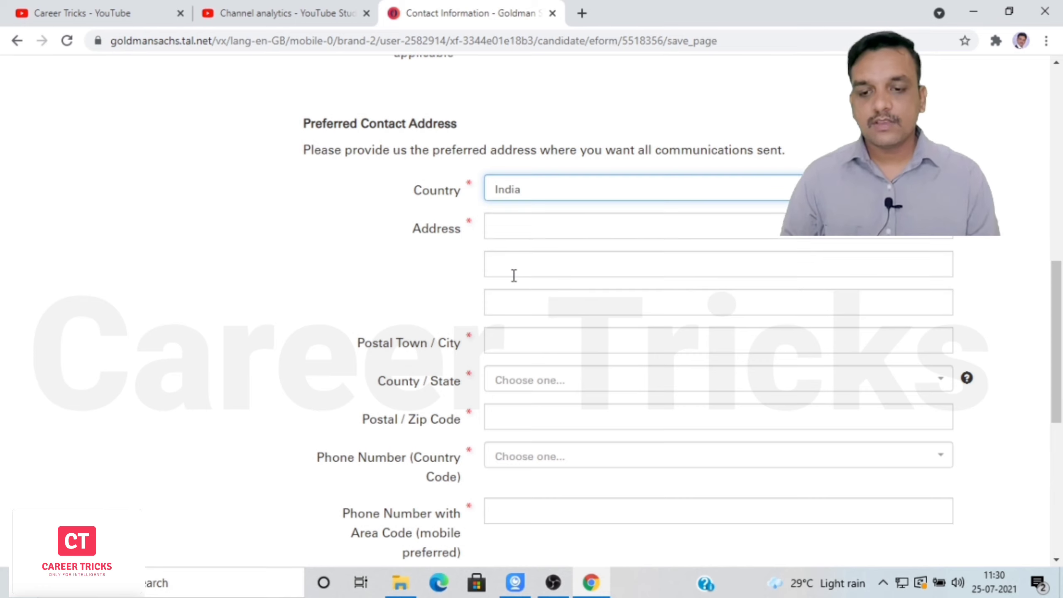
click(566, 226)
text(min)
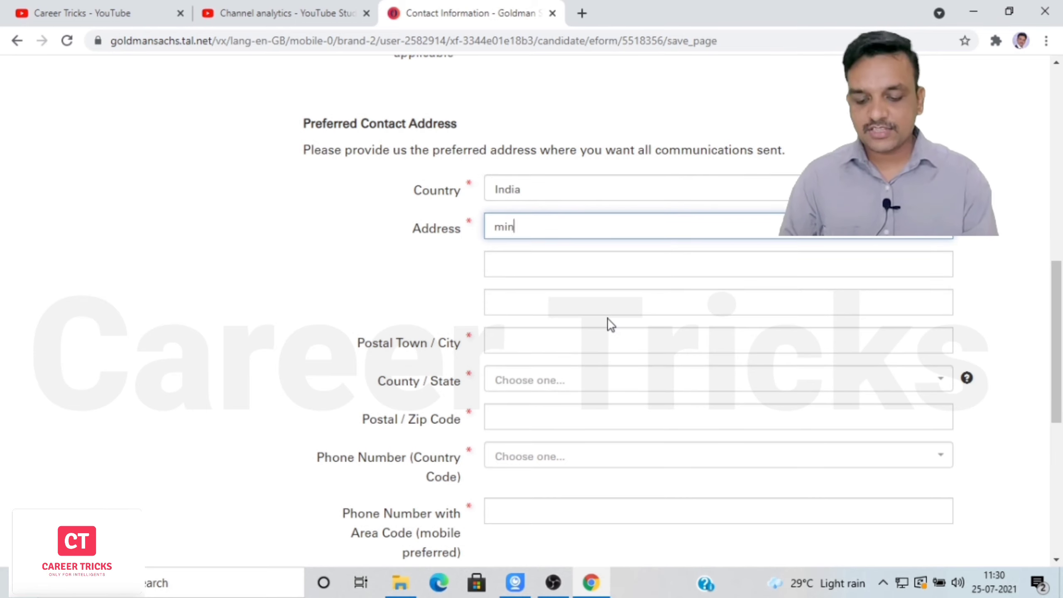
text(gj sjks)
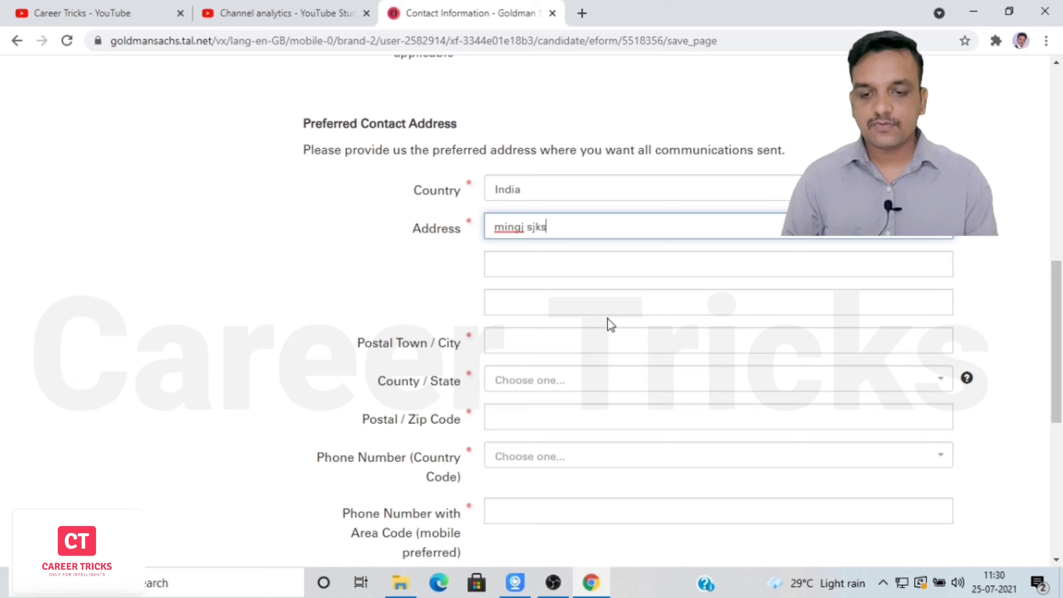
Fill in the postal town, choose Karnataka as the state, and enter the postal code.
click(553, 342)
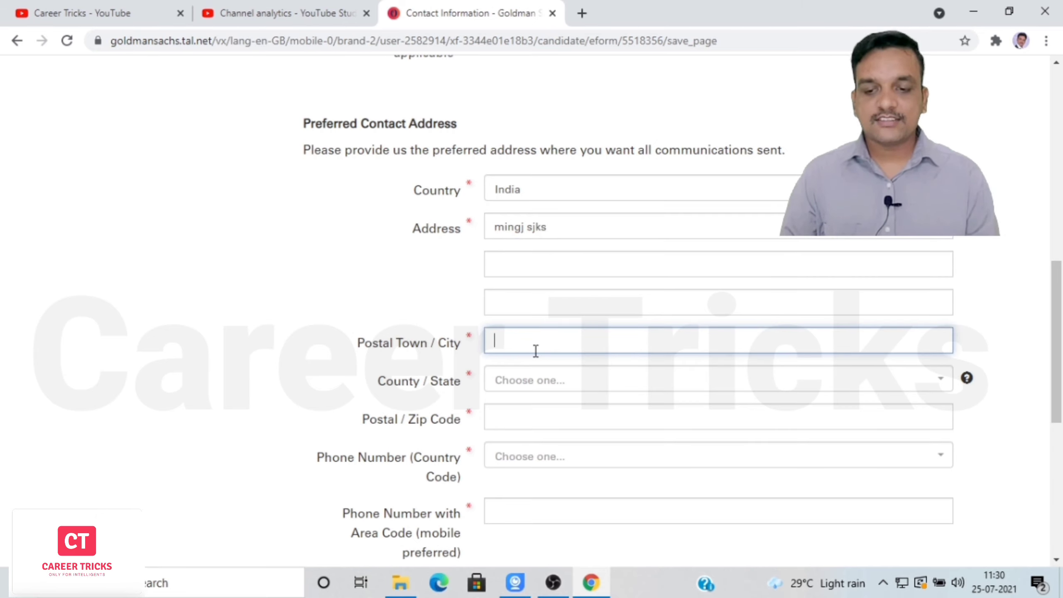
text(S)
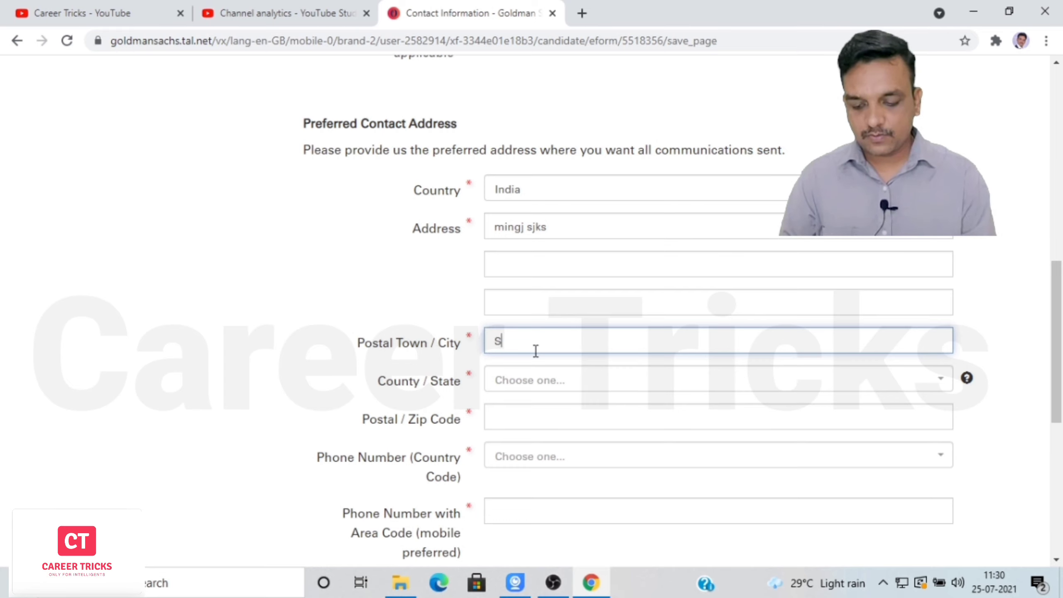
text(himoga)
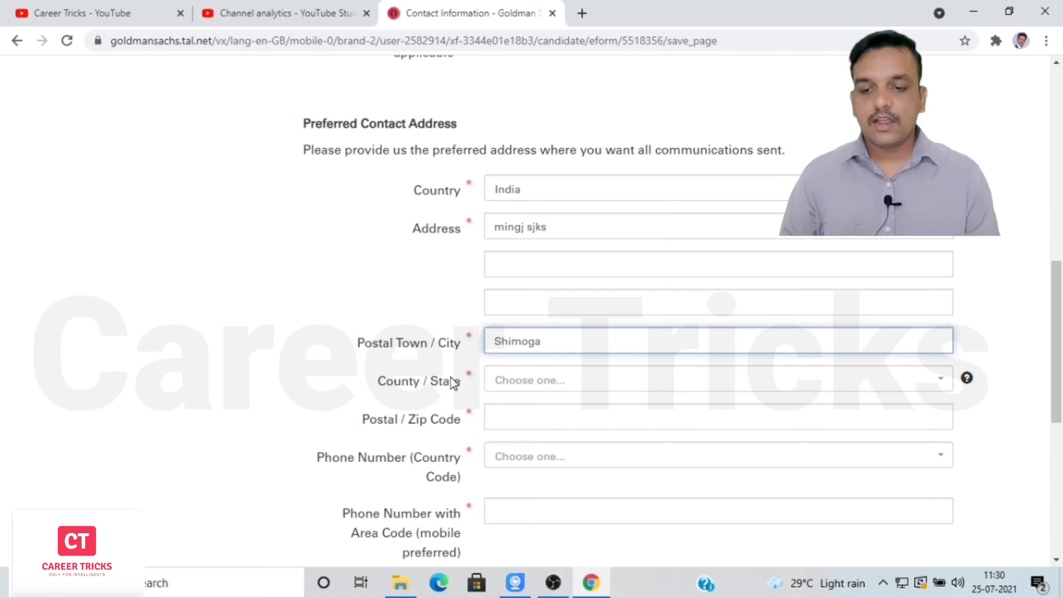
click(555, 390)
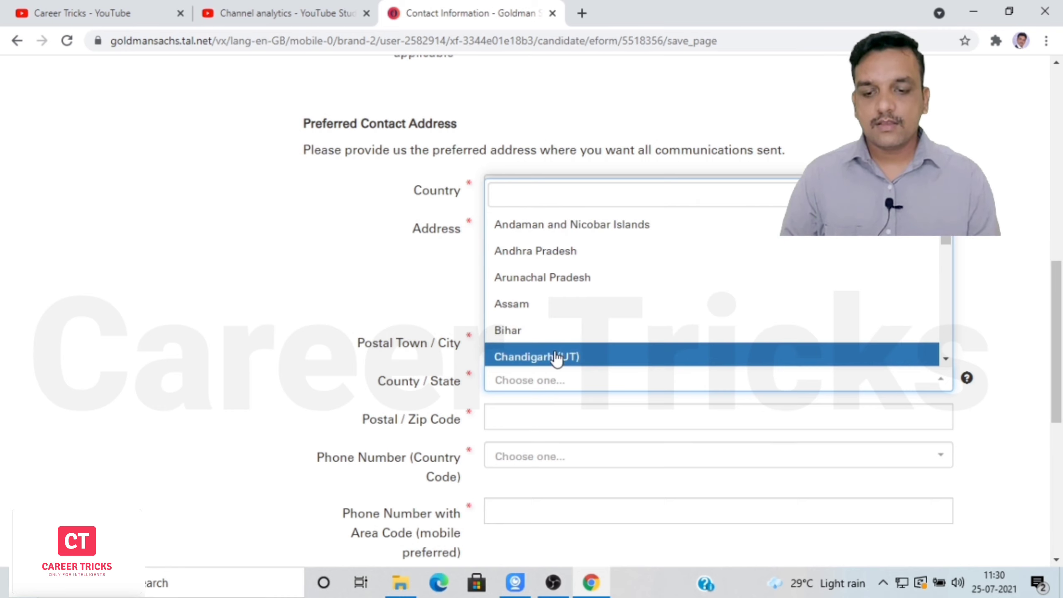
text(k)
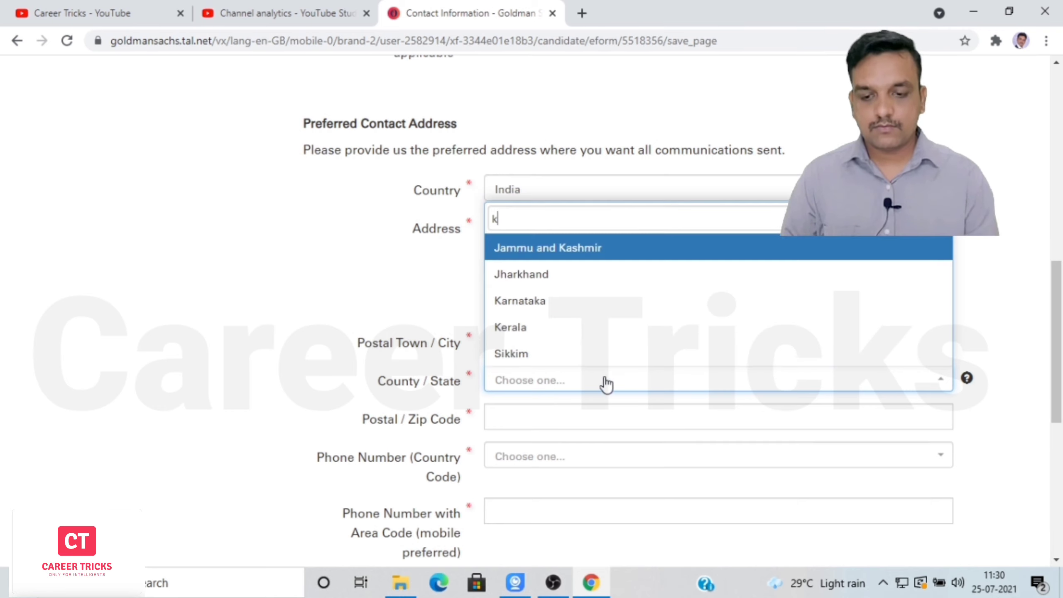
click(540, 301)
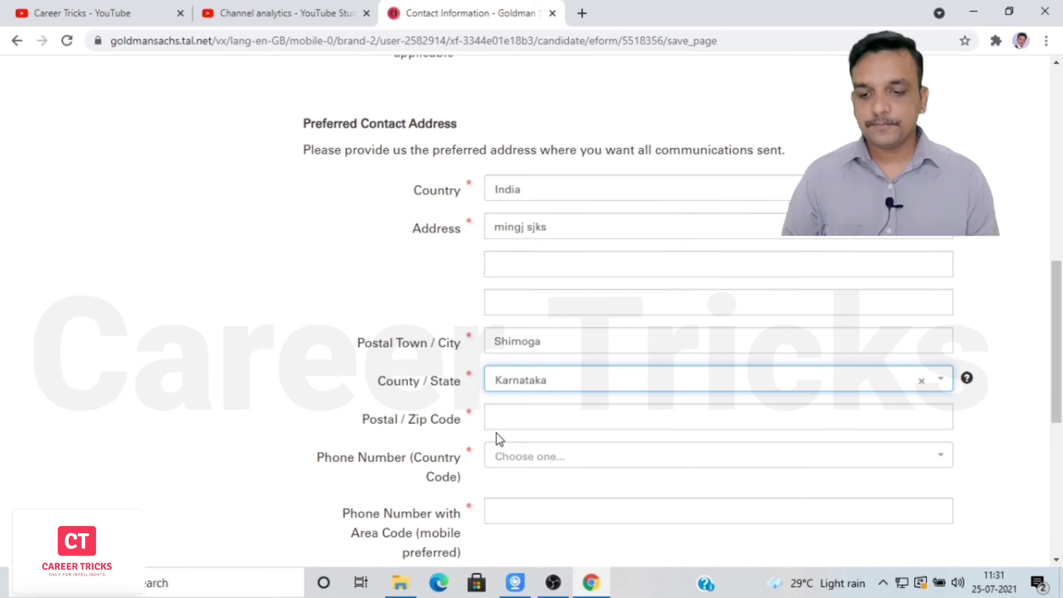
click(531, 418)
text(577201)
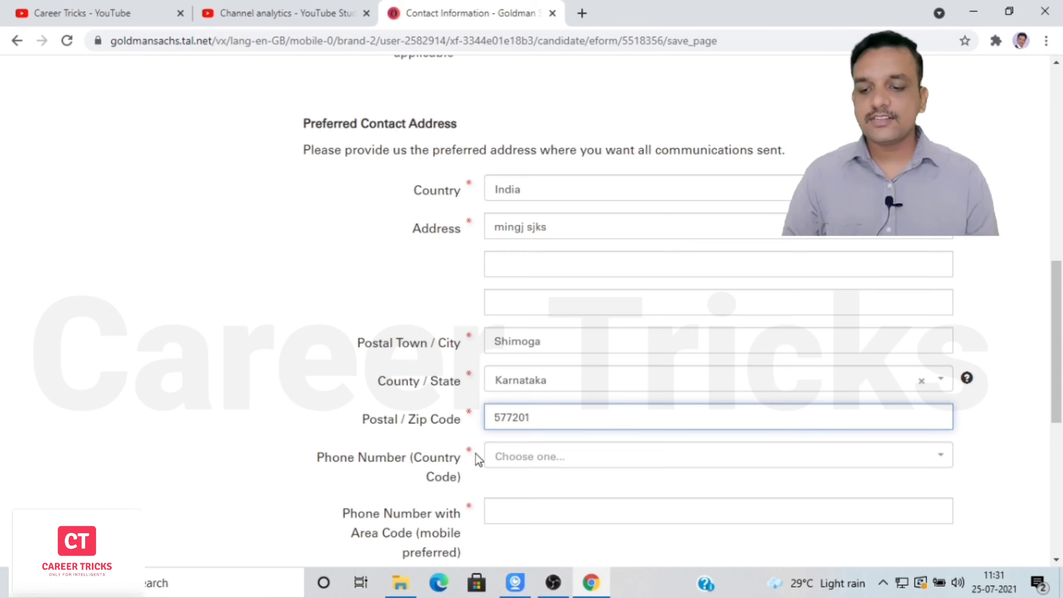
drag(1061, 364, 1062, 416)
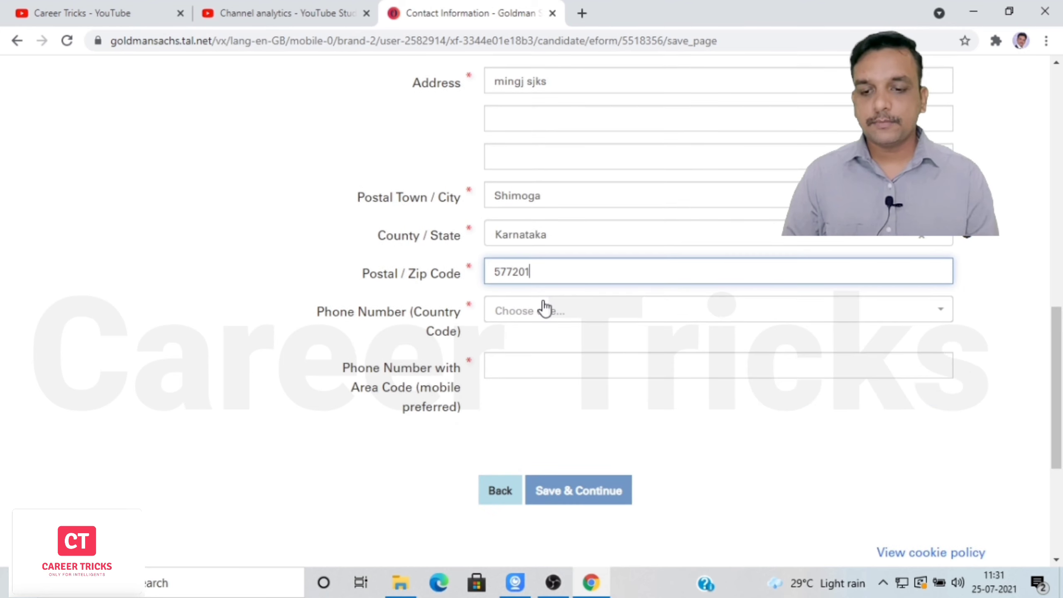
Pick India (91) as the phone country code and enter the mobile phone number.
click(557, 318)
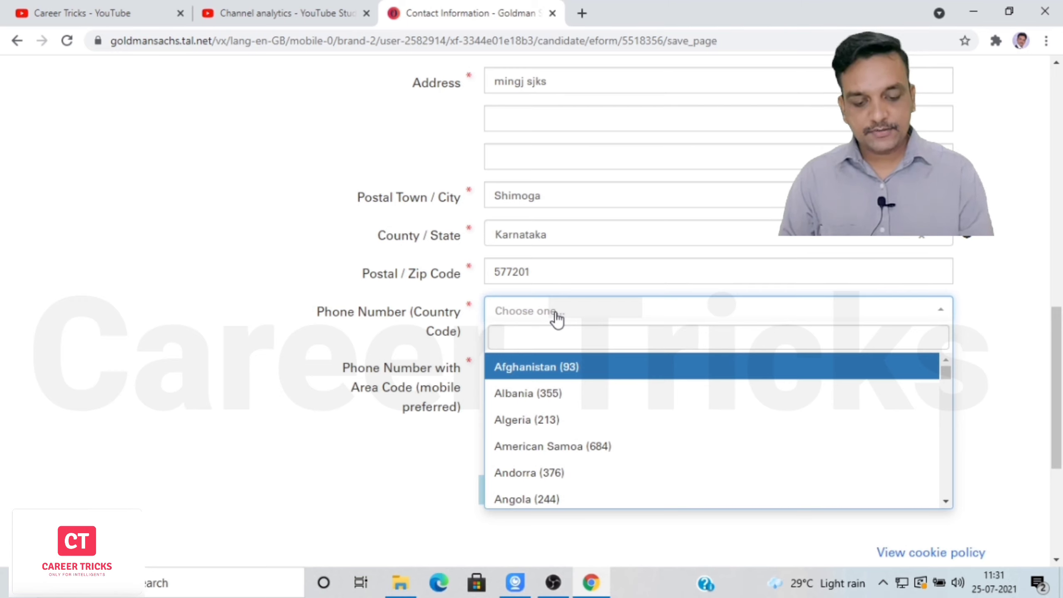
text(+)
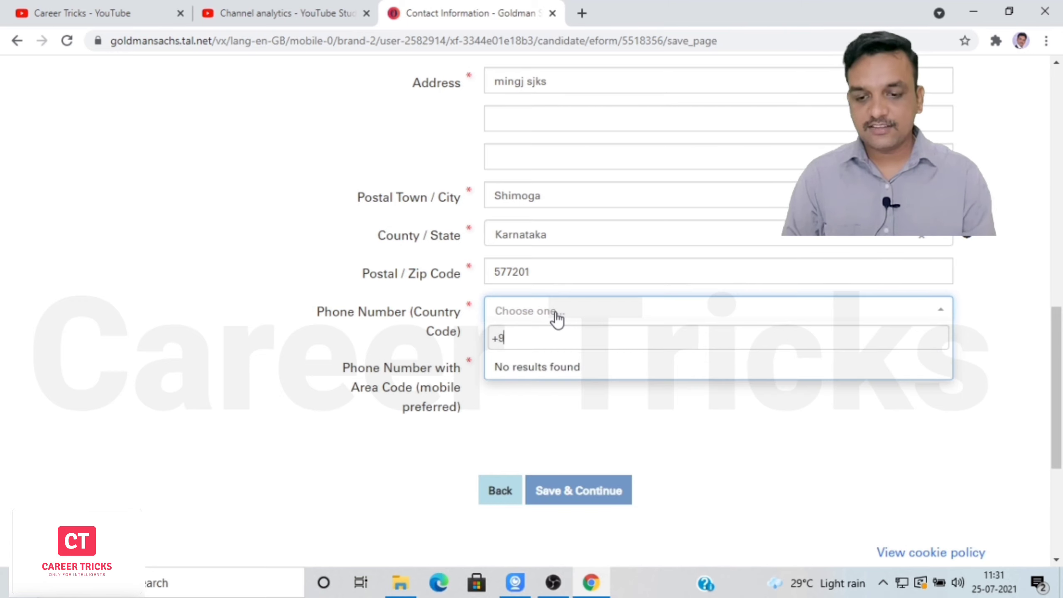
key(BackSpace)
drag(944, 373, 945, 390)
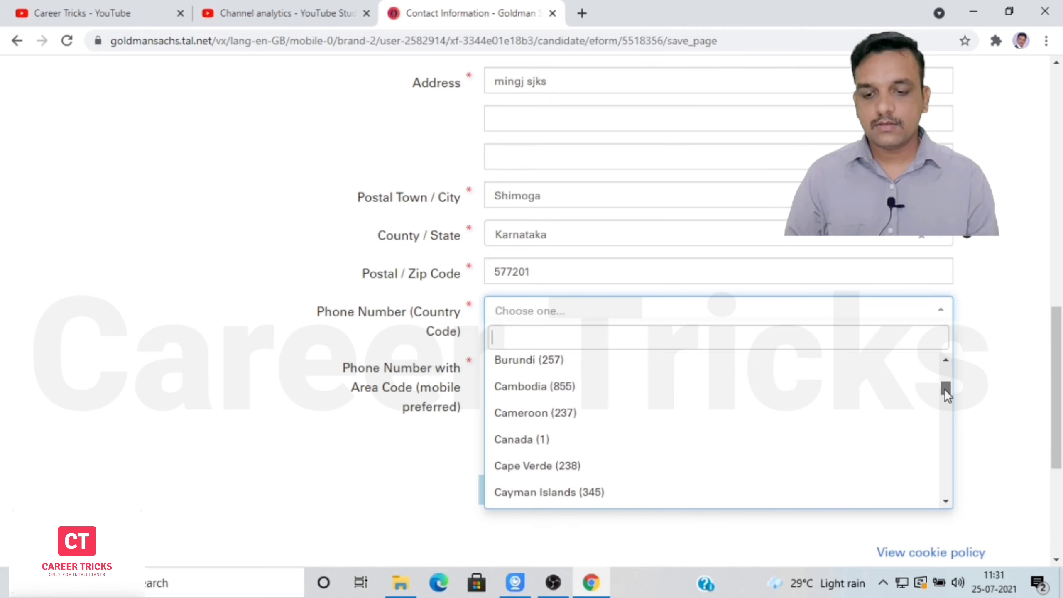
text(in)
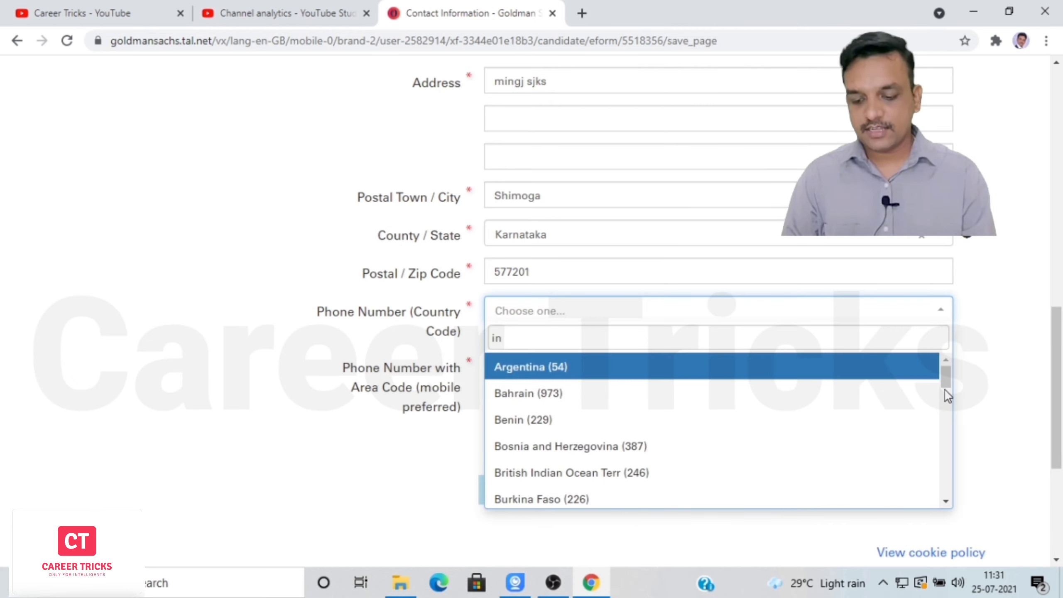
text(dia)
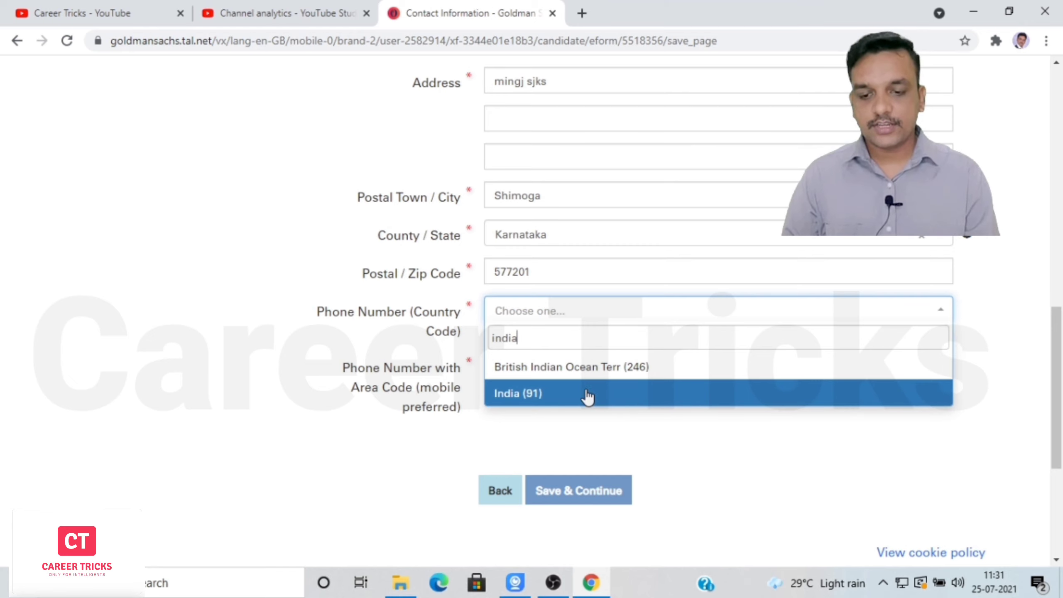
click(587, 392)
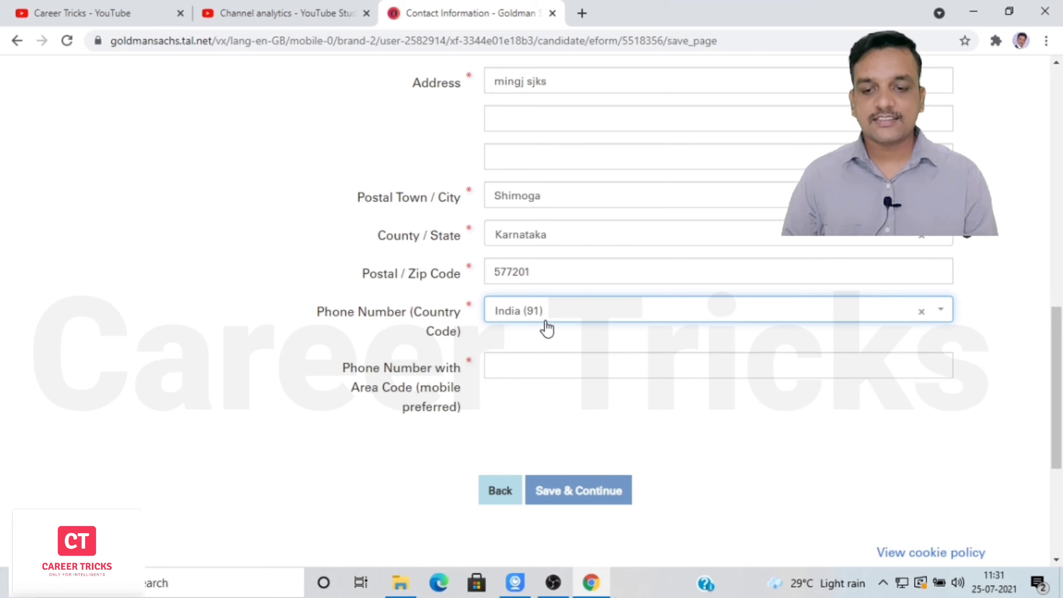
click(517, 371)
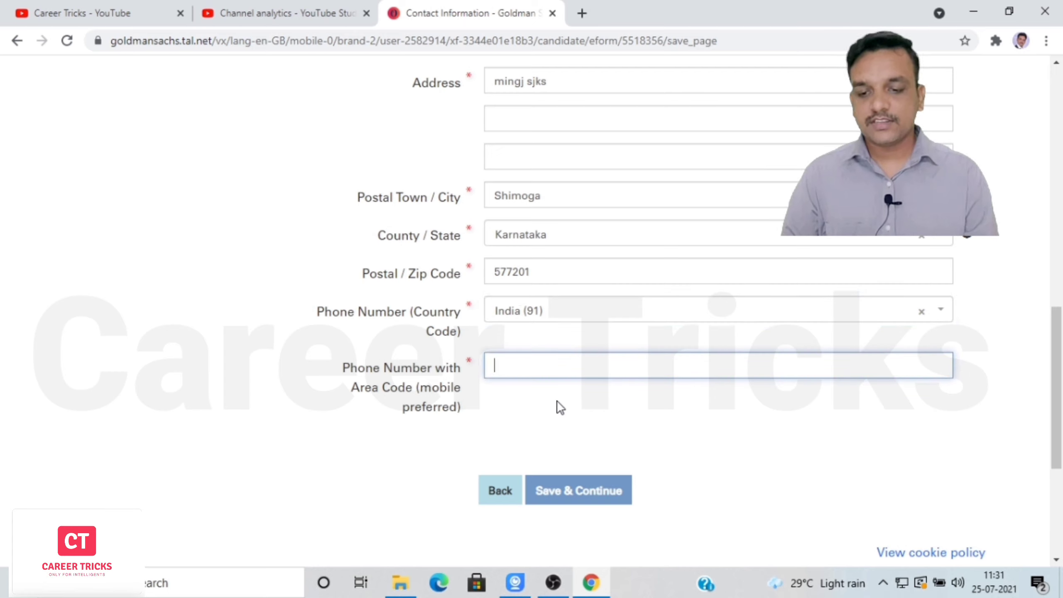
text(9999999999)
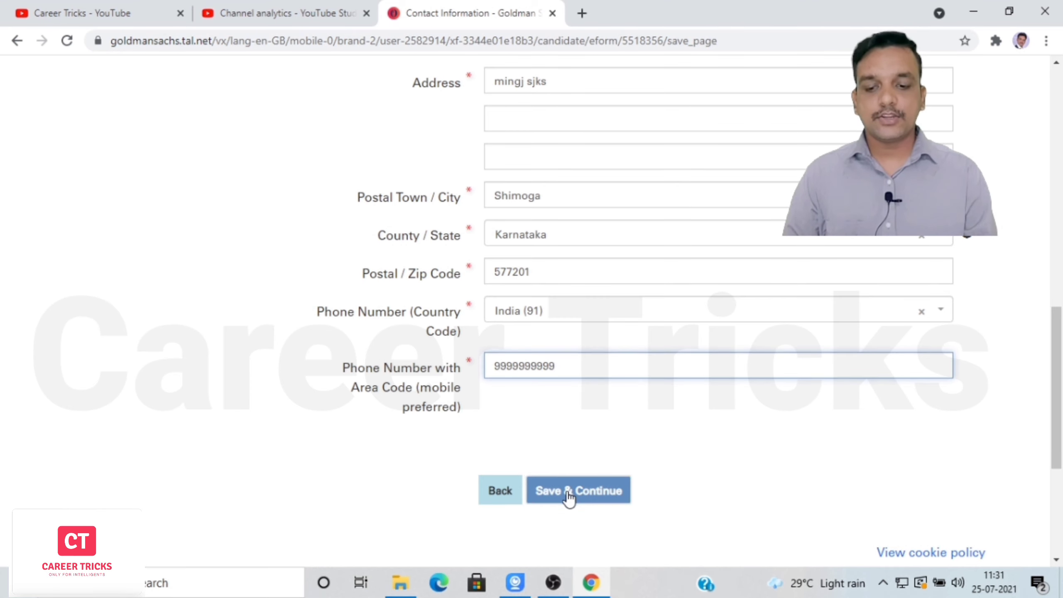
Save the contact information and continue to the Education - Current page.
click(570, 495)
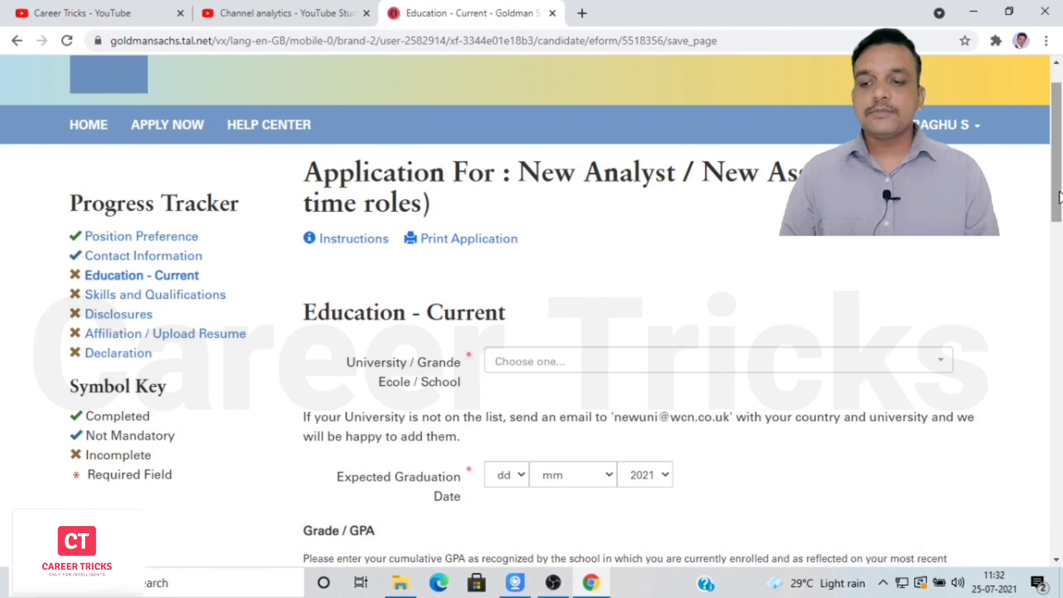
drag(1059, 197, 1062, 220)
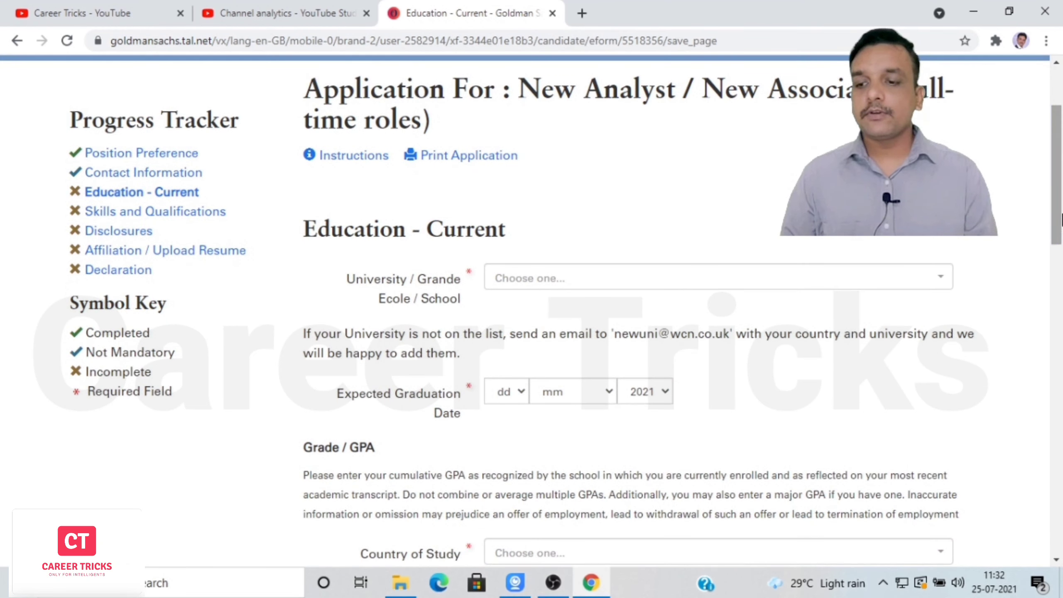
scroll(1060, 201, down, 2)
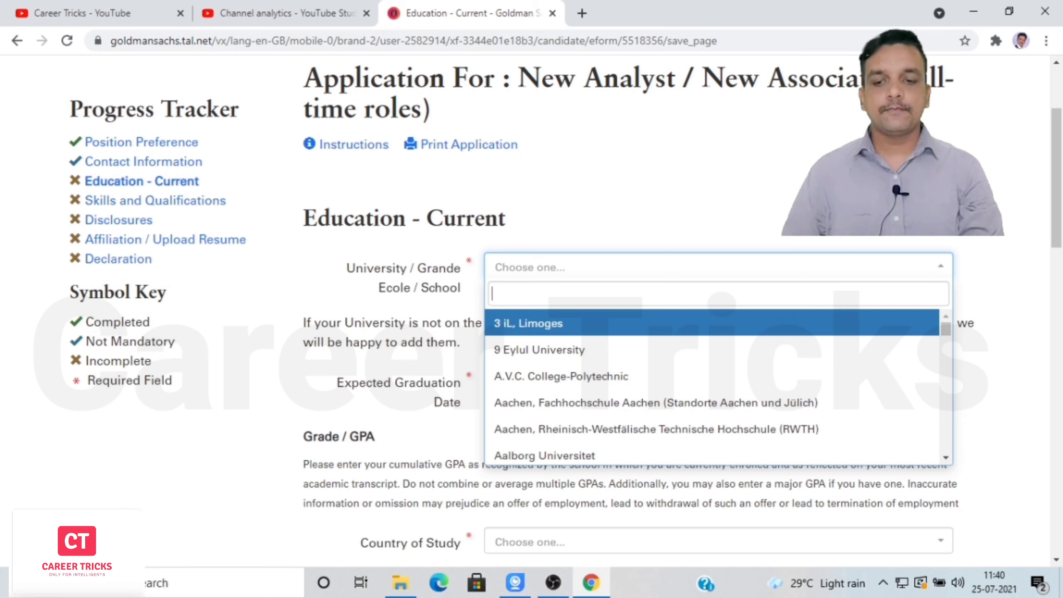
Set the university to Other.
text(other)
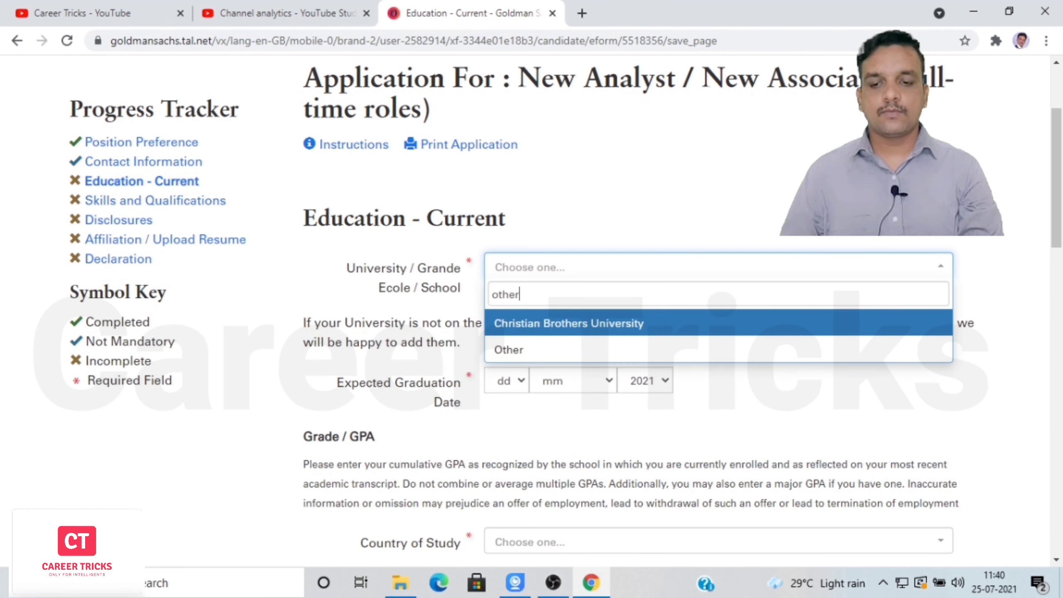
click(519, 356)
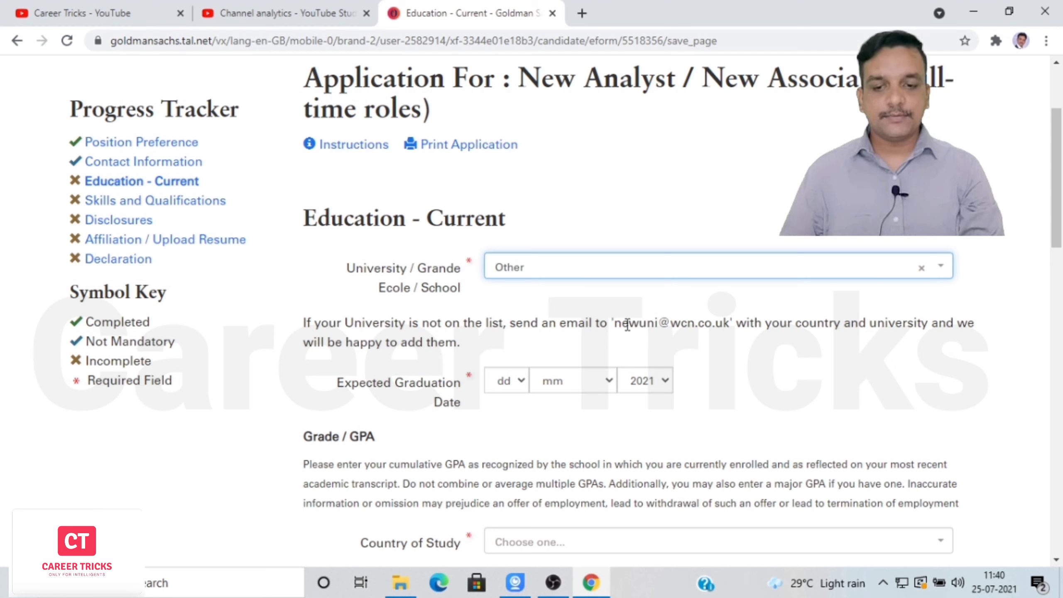
drag(615, 322, 731, 327)
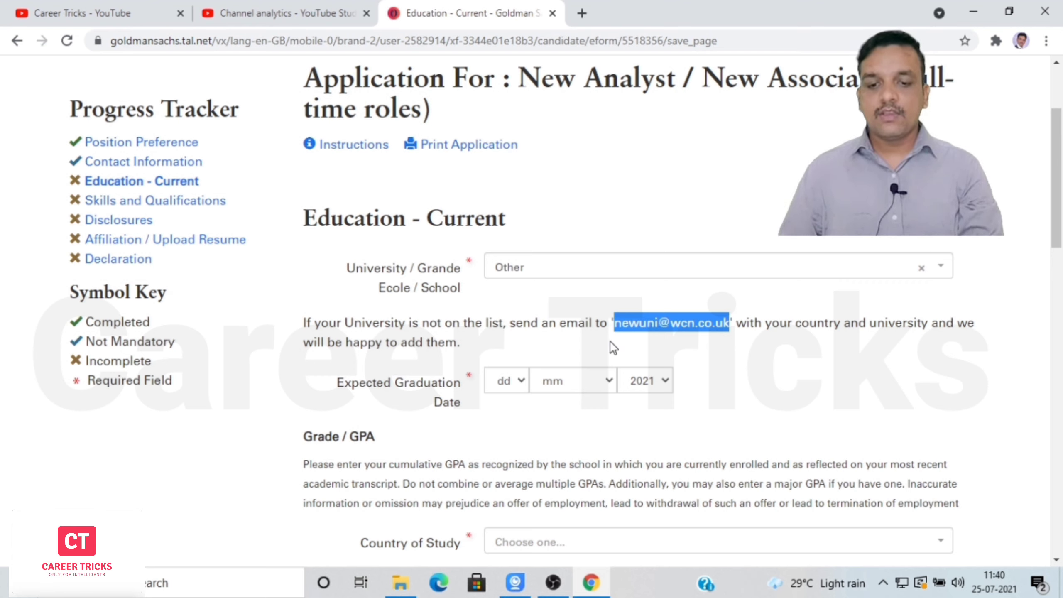
click(712, 364)
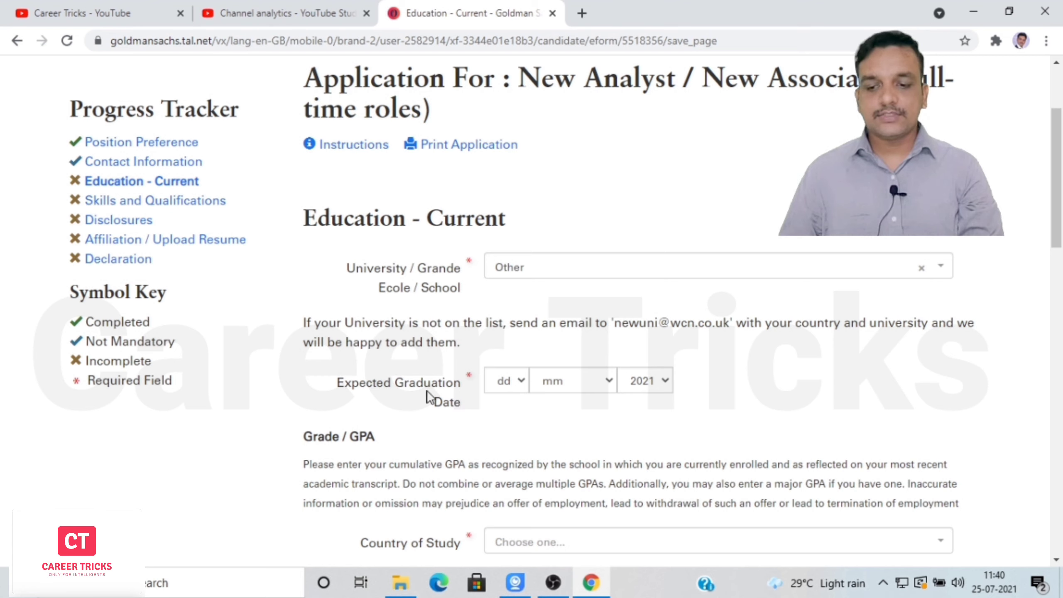
Choose day 10, month June and year 2022 for the expected graduation date.
click(524, 384)
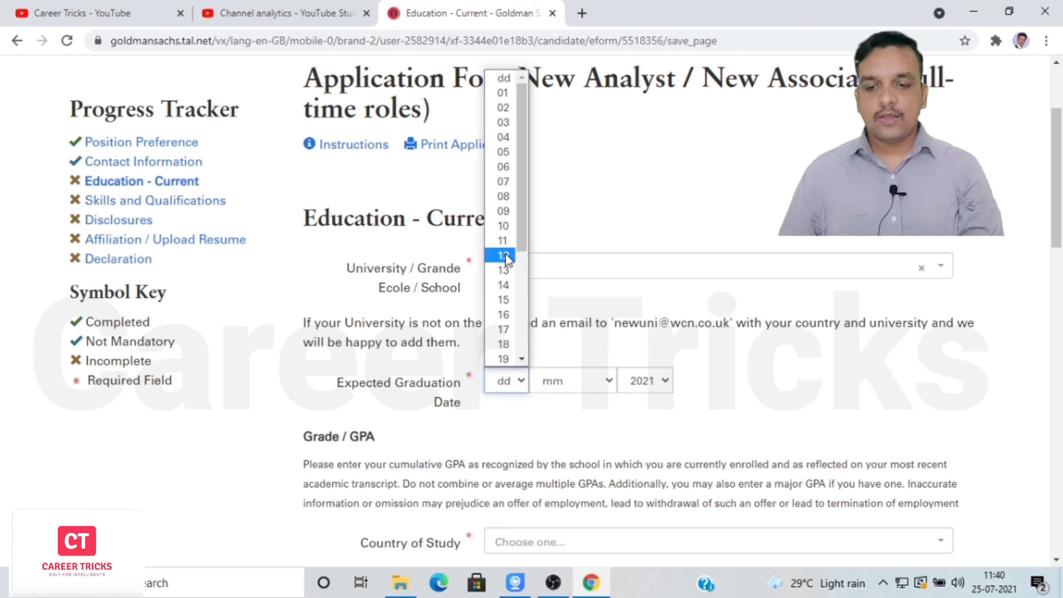
click(504, 226)
click(585, 390)
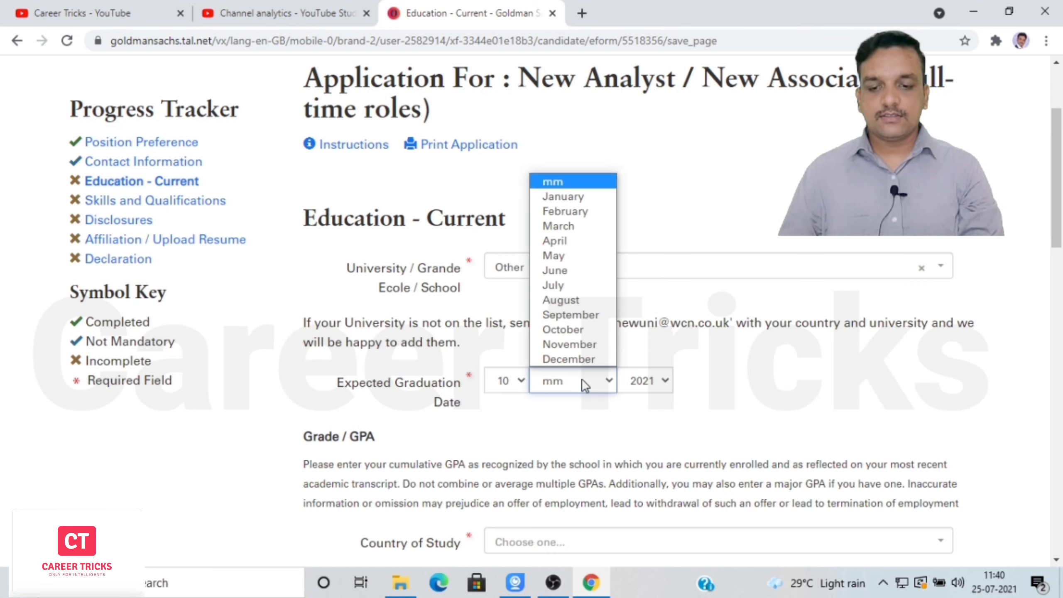
click(576, 270)
click(656, 386)
click(645, 226)
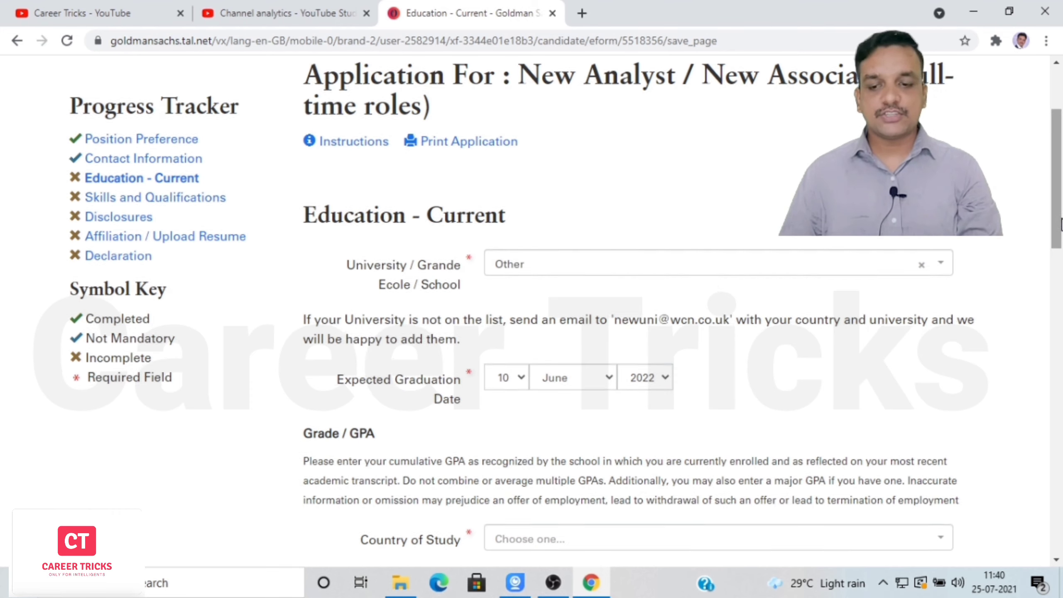
drag(1062, 224, 1062, 305)
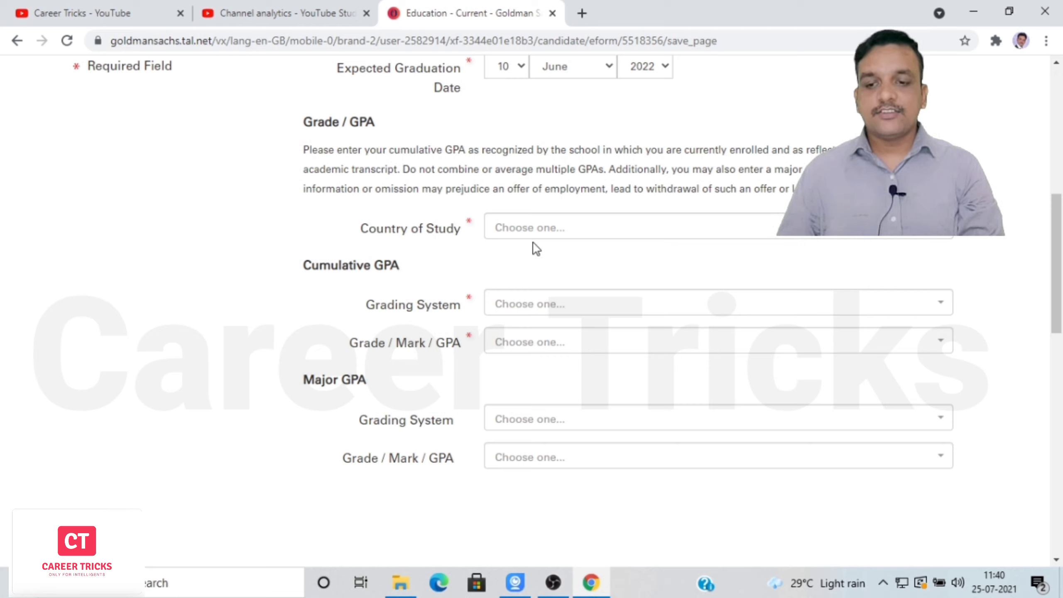
Set the country of study to India and the grading system to GPA (out of 100)/Percentage.
click(575, 239)
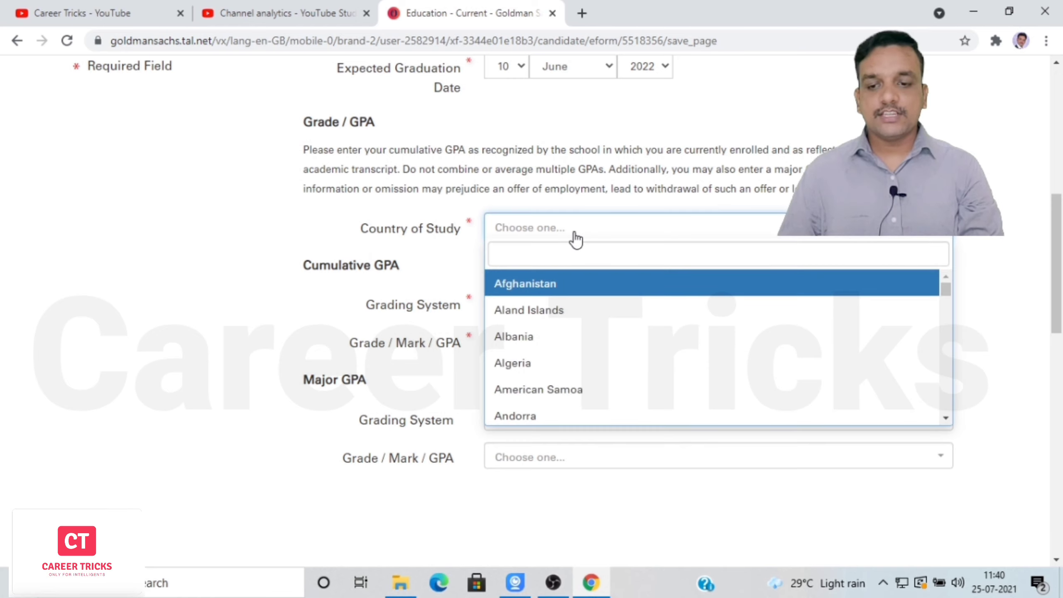
text(ind)
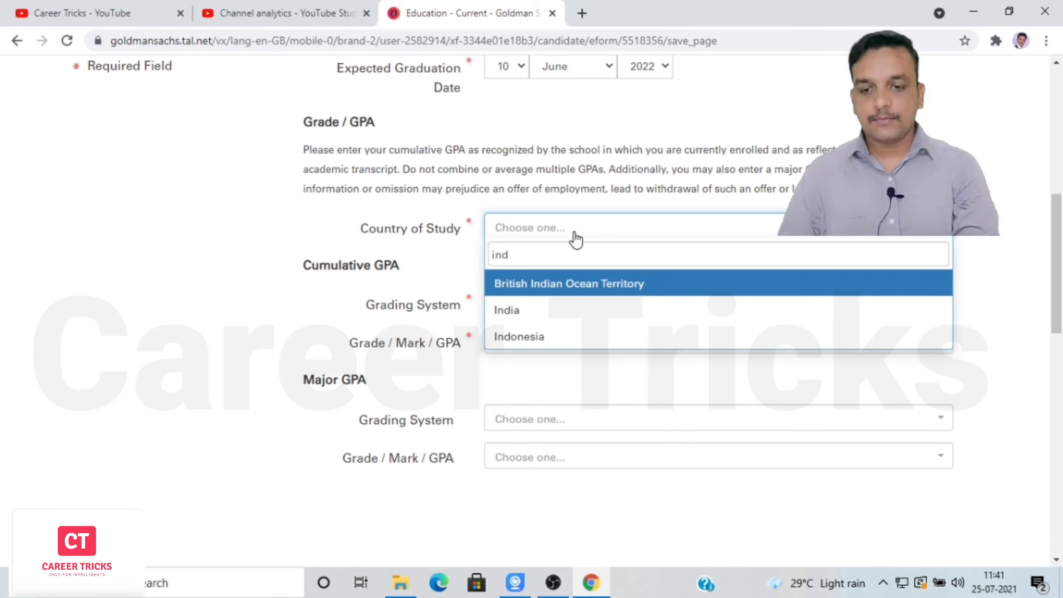
click(507, 310)
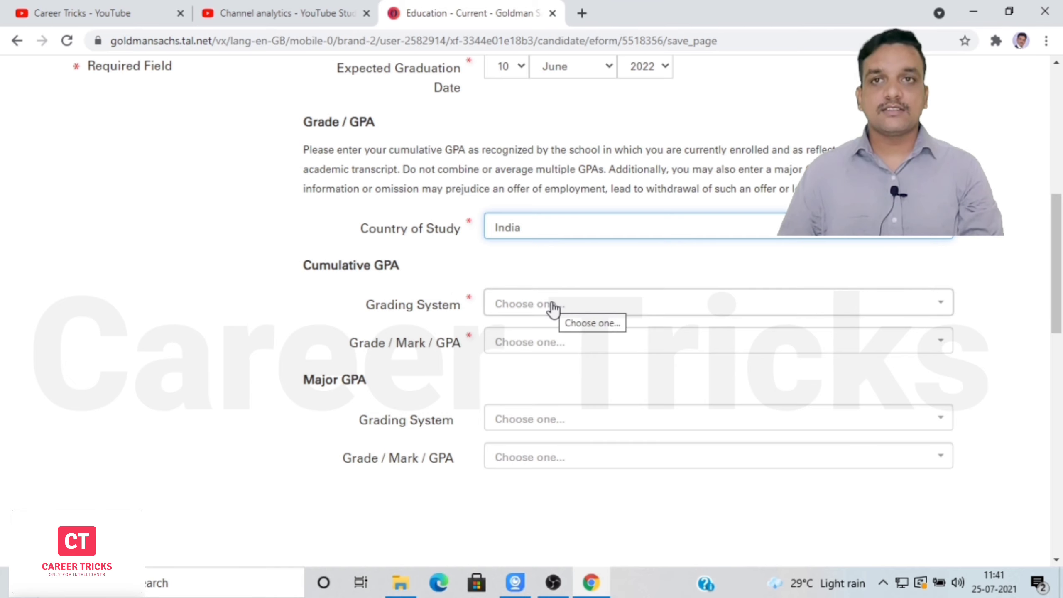
click(904, 310)
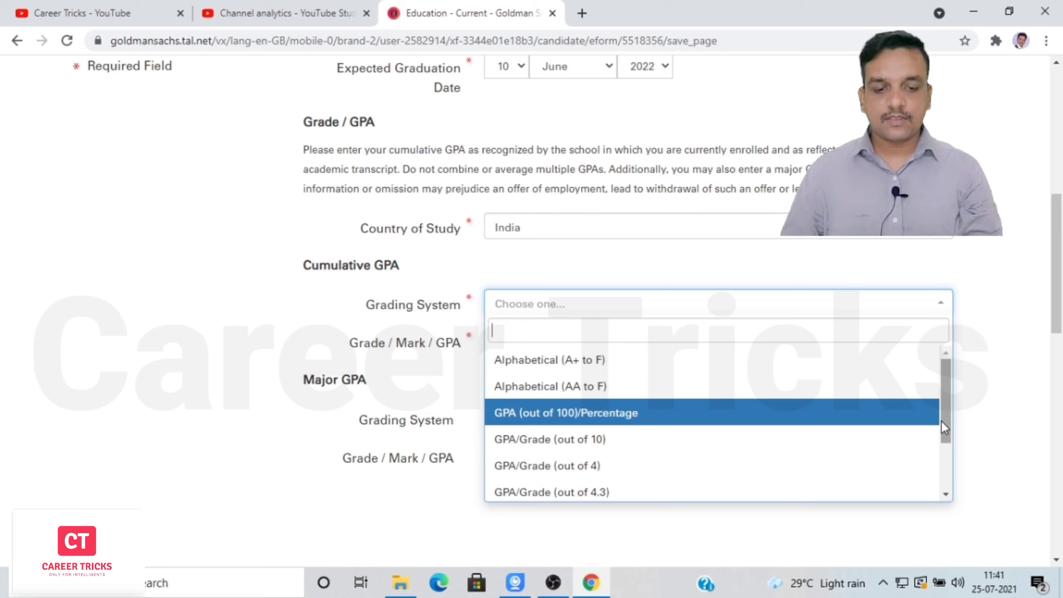
drag(941, 421, 936, 497)
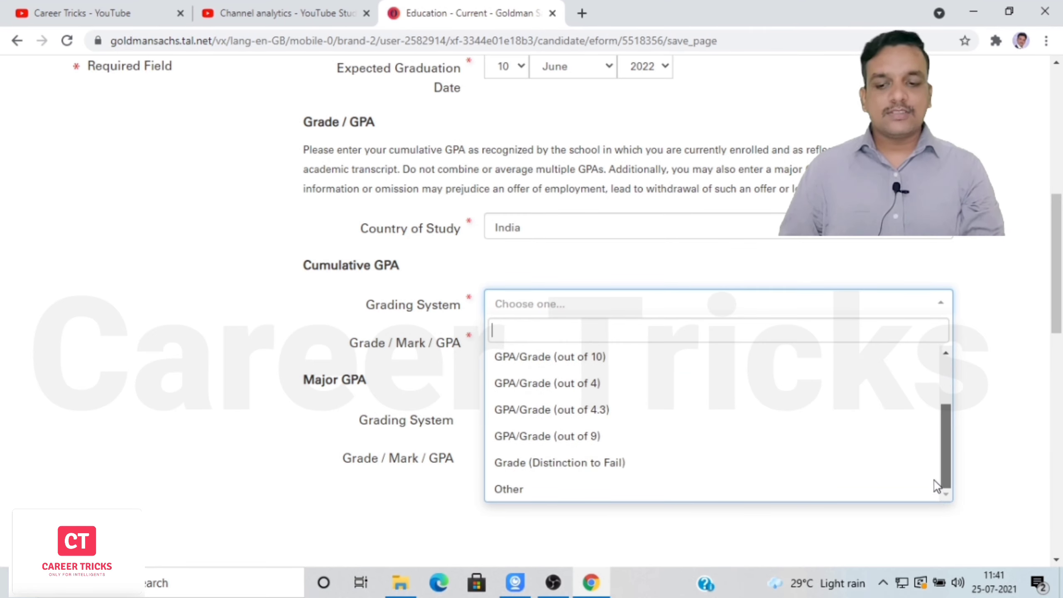
scroll(757, 416, up, 2)
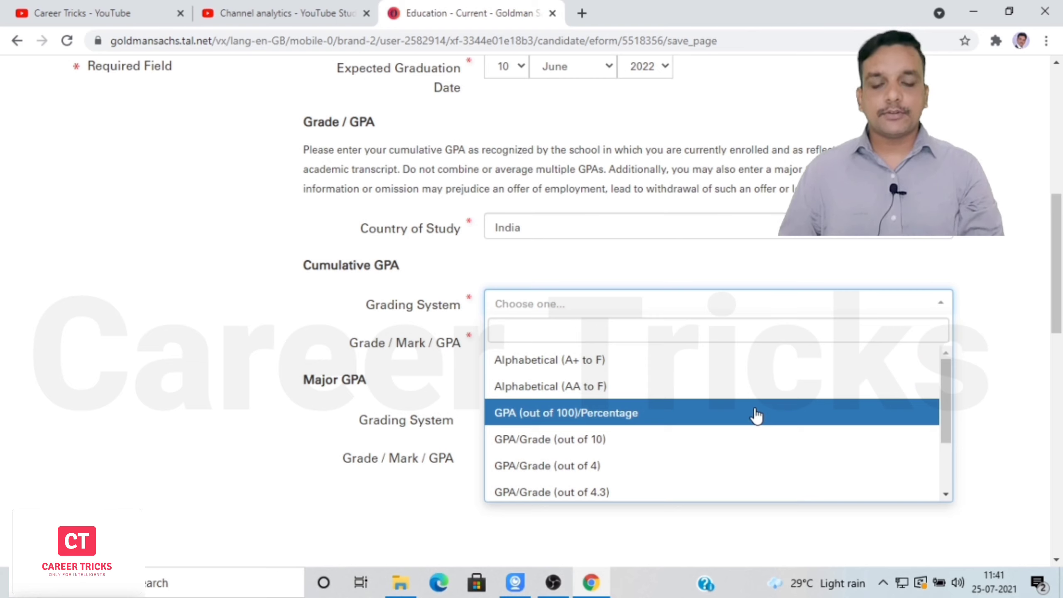
click(655, 418)
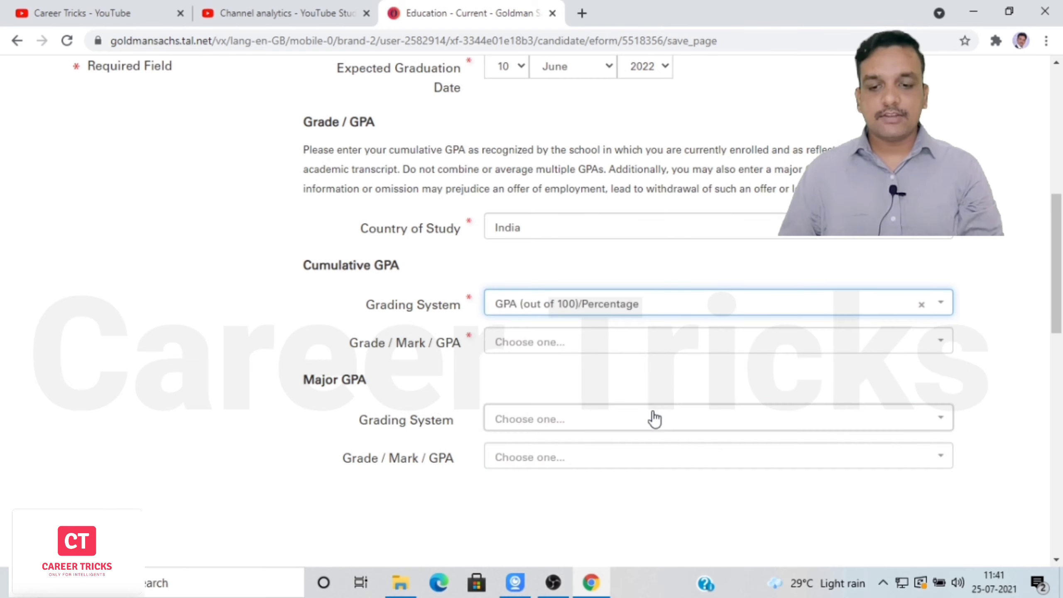
Set the cumulative grade to 82, correcting an initial choice of 86.
click(596, 344)
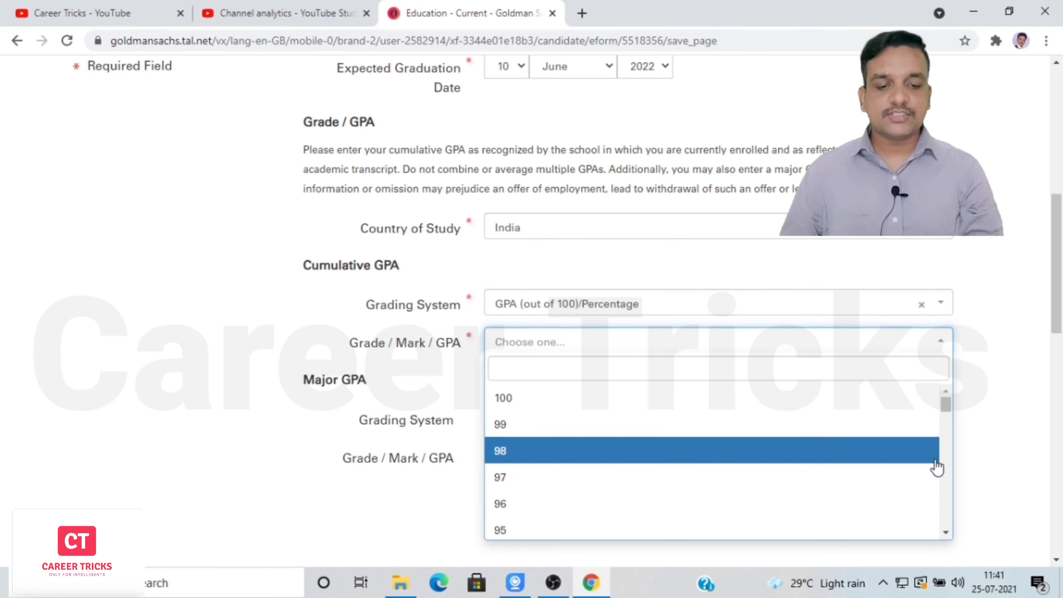
scroll(947, 463, down, 5)
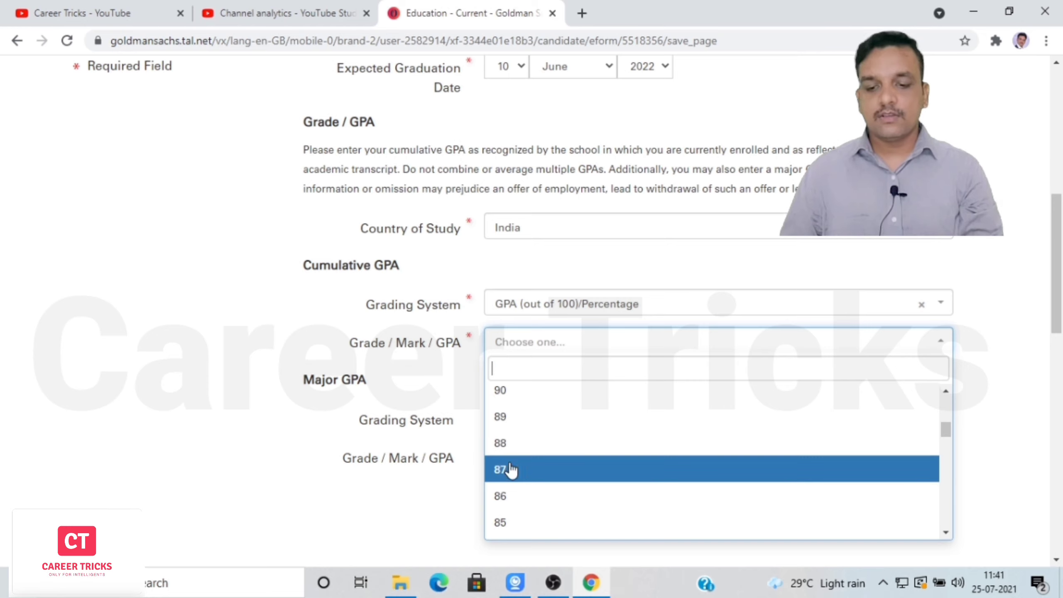
click(502, 497)
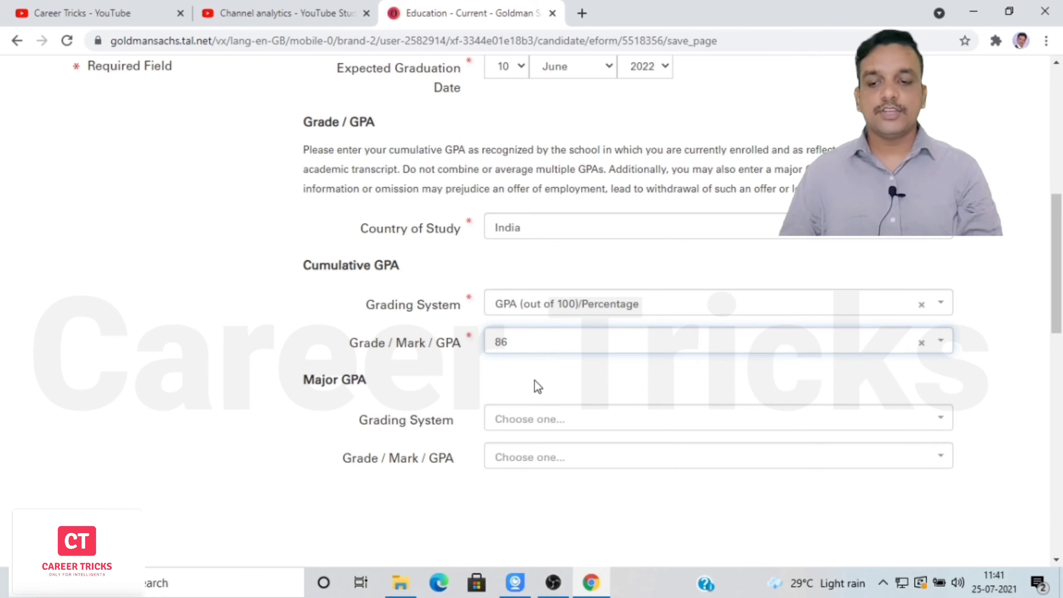
click(618, 340)
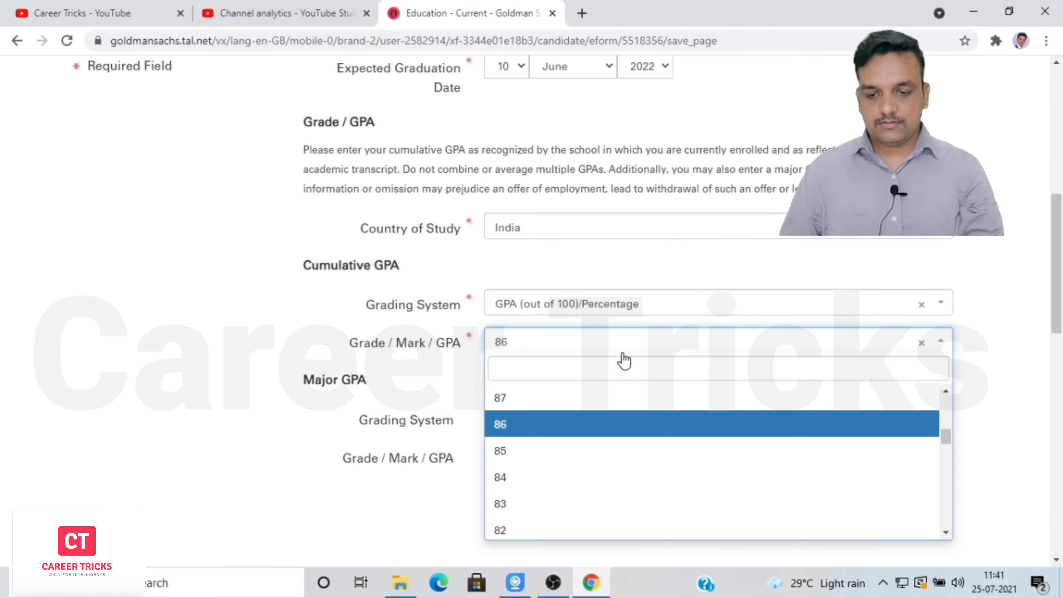
click(504, 532)
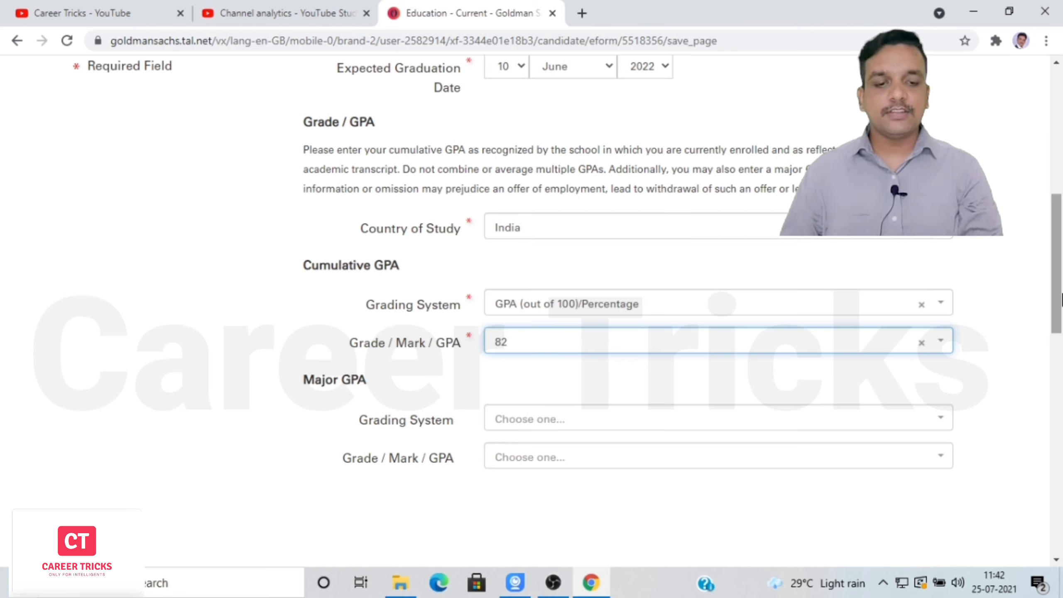
drag(1059, 297, 1062, 399)
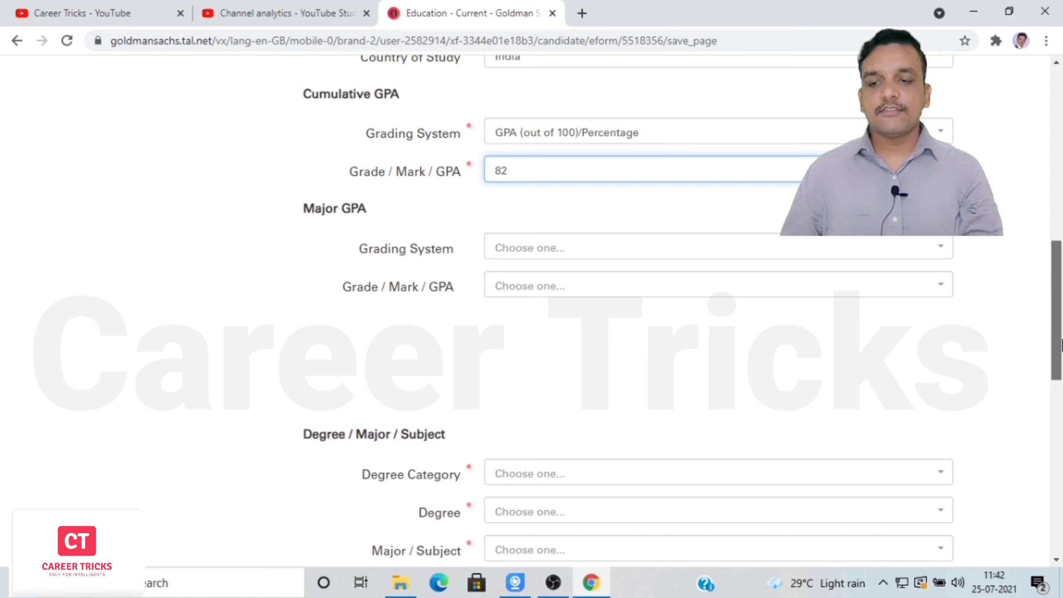
Set the degree category to Bachelors and the degree to BE.
drag(1062, 344, 1062, 417)
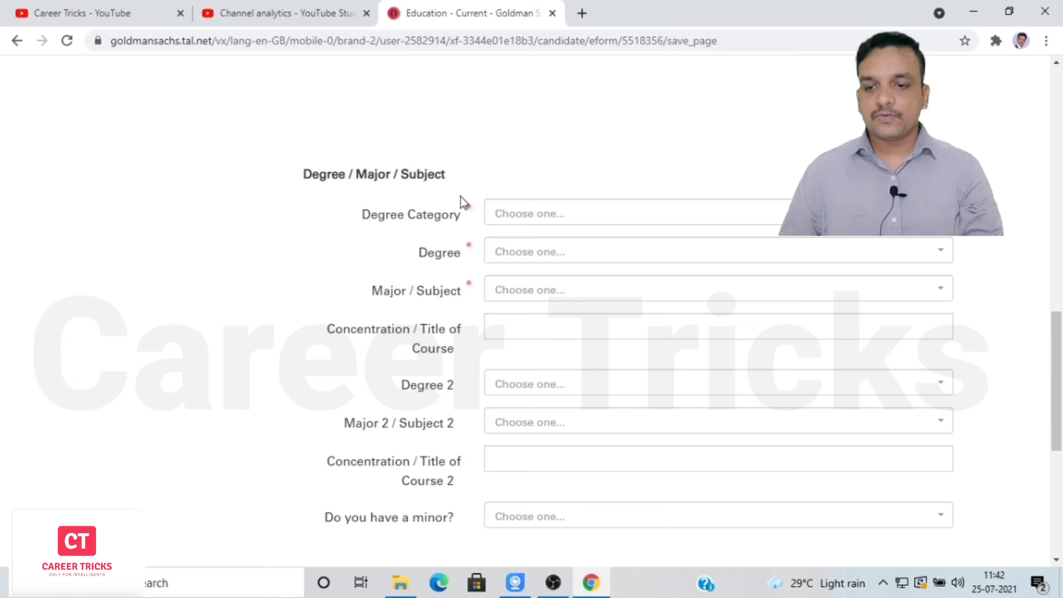
click(634, 210)
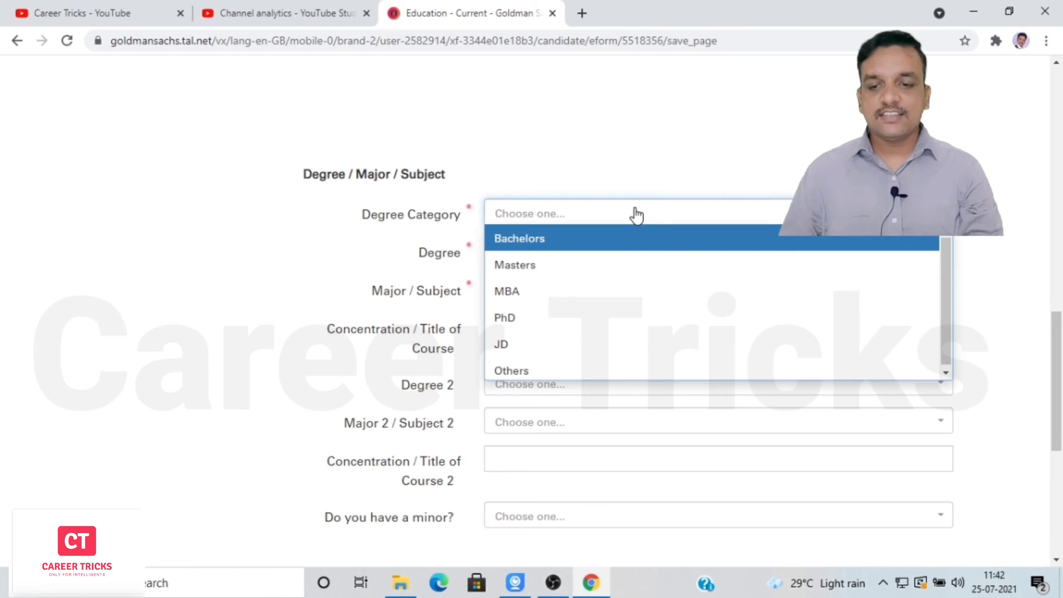
click(562, 242)
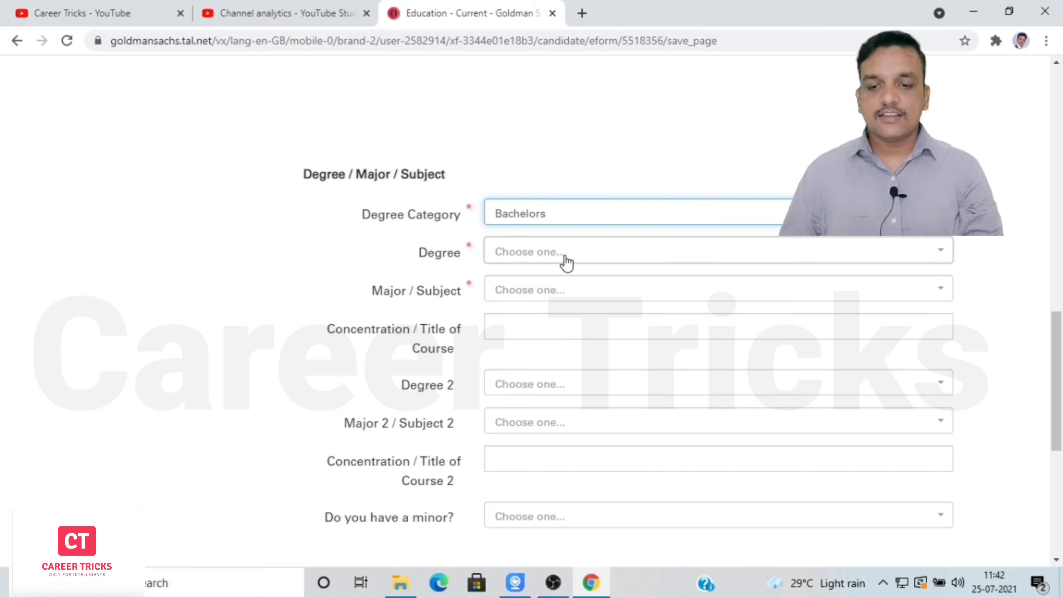
click(567, 256)
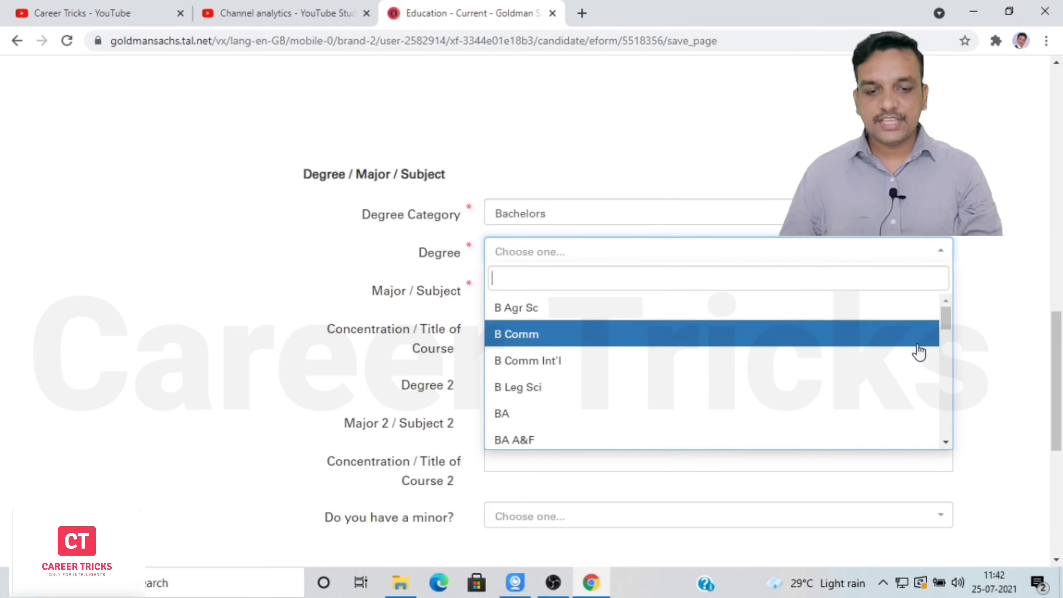
drag(950, 316, 952, 368)
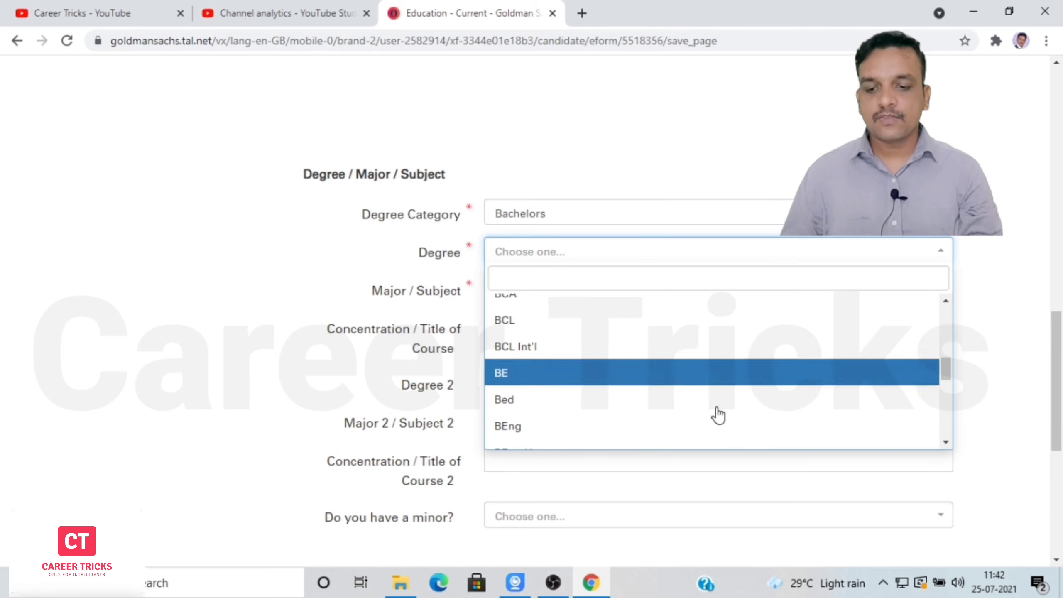
click(617, 374)
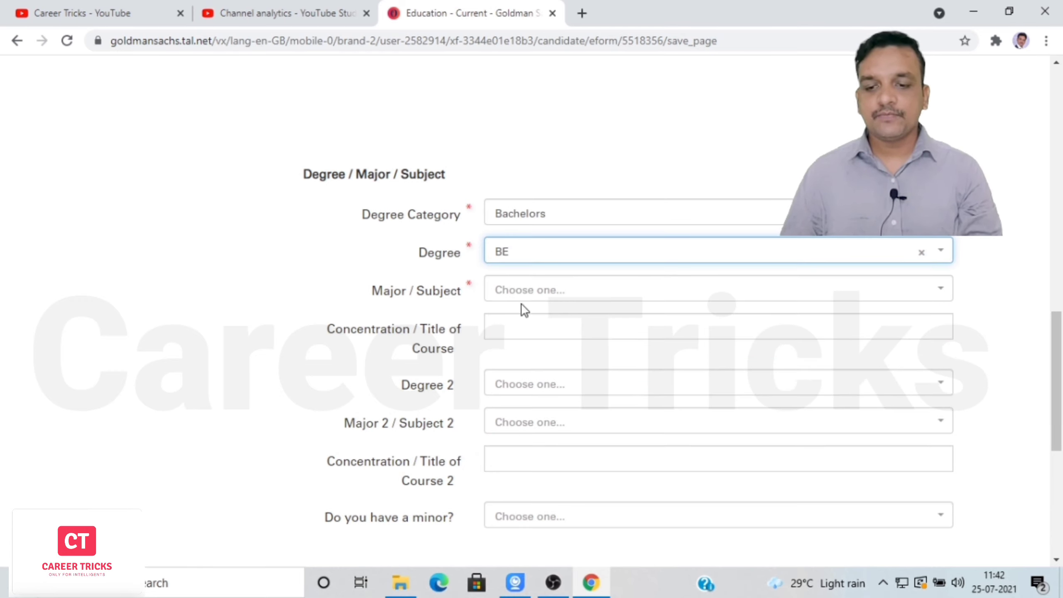
Pick Computer Sciences and IT as the major / subject.
click(574, 299)
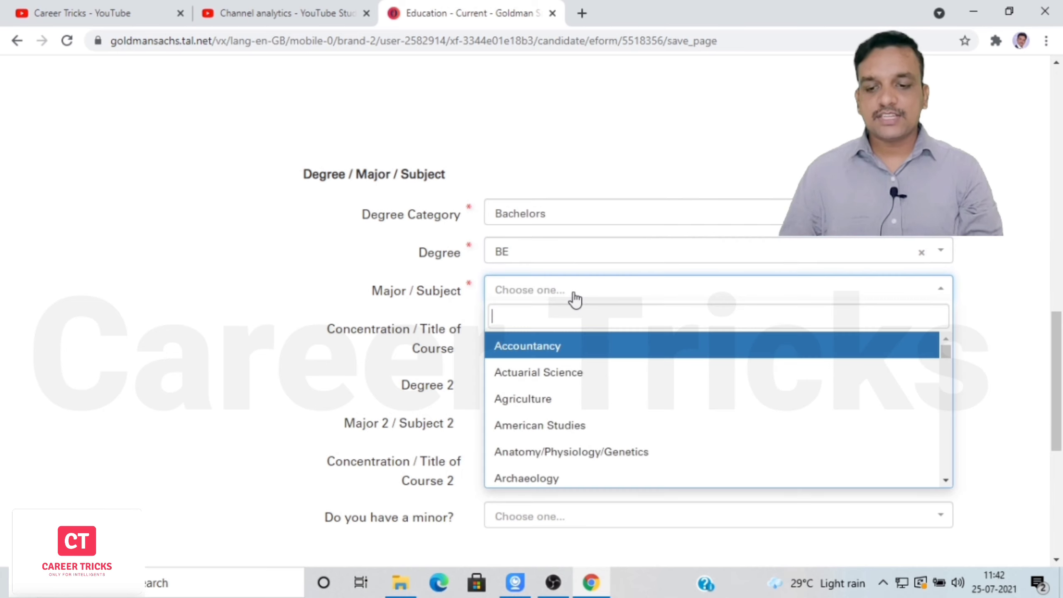
text(com)
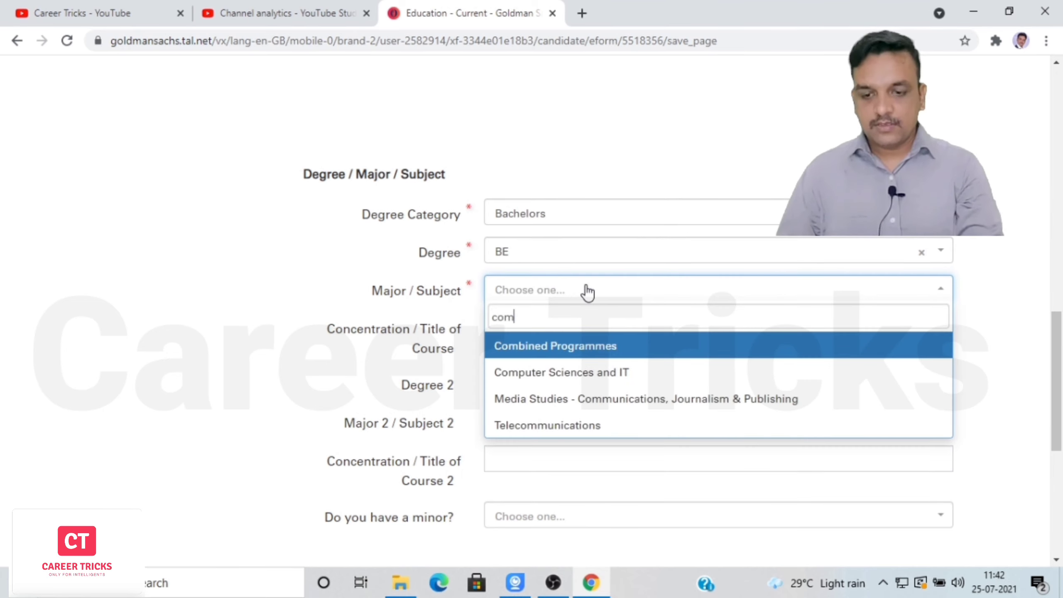
click(581, 381)
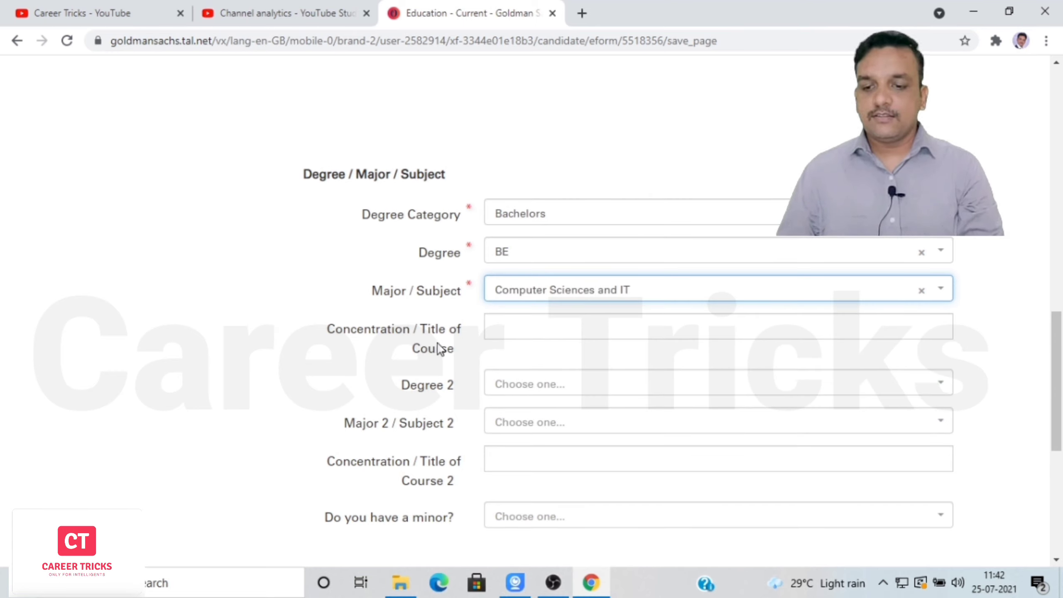
click(546, 327)
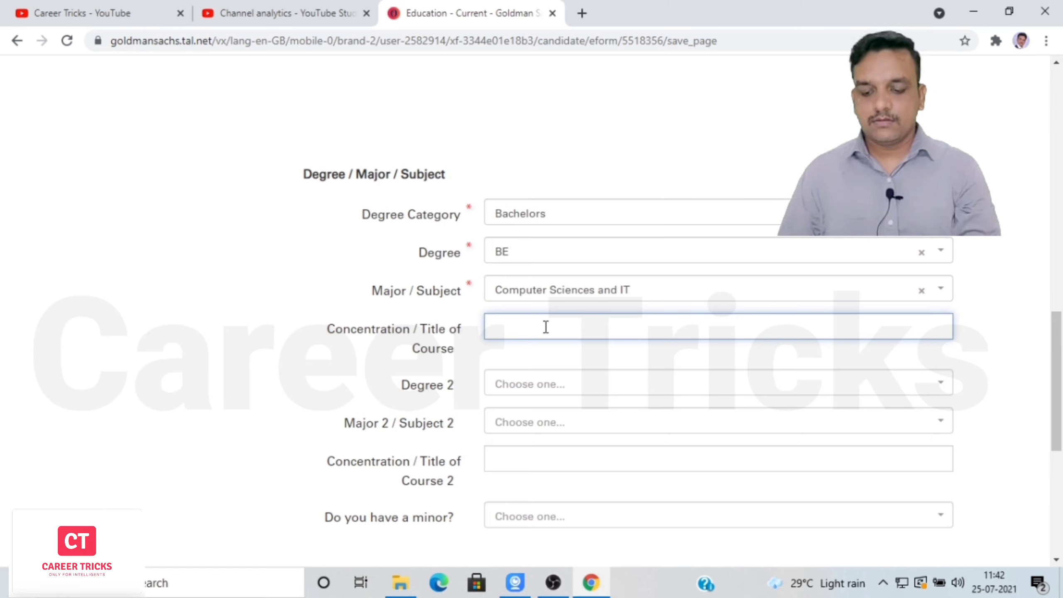
Enter 'Computer Science and Engineering' as the course title, leave Degree 2 blank, and save the education section.
text(Computer)
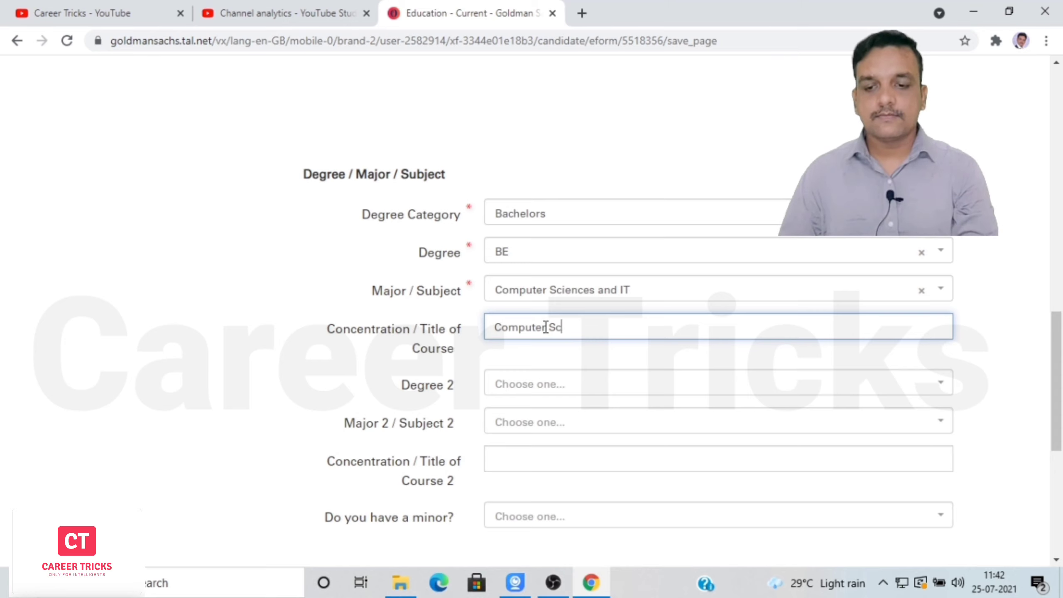
text(Science)
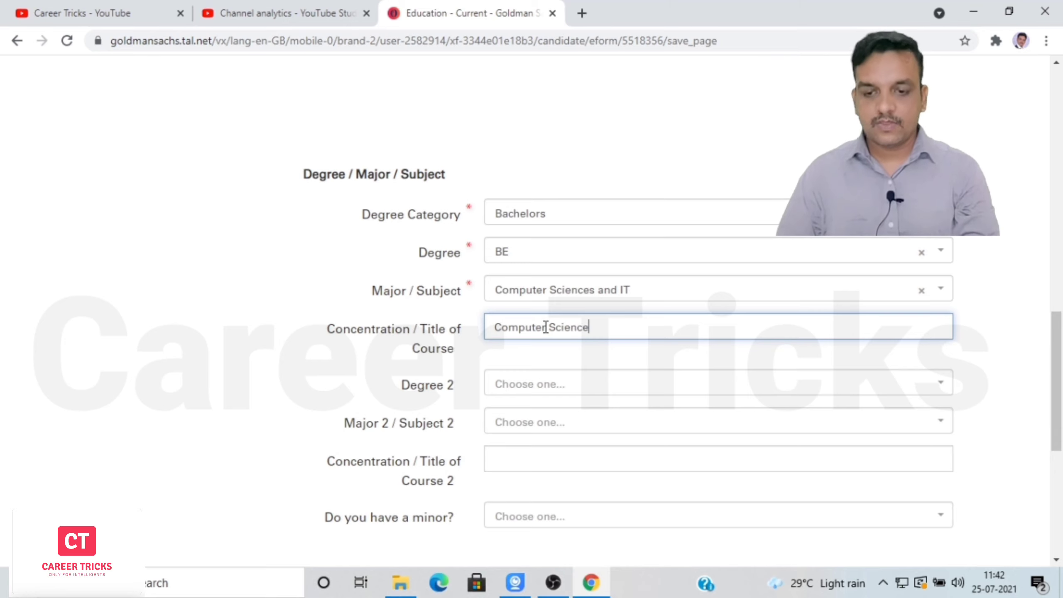
text( and)
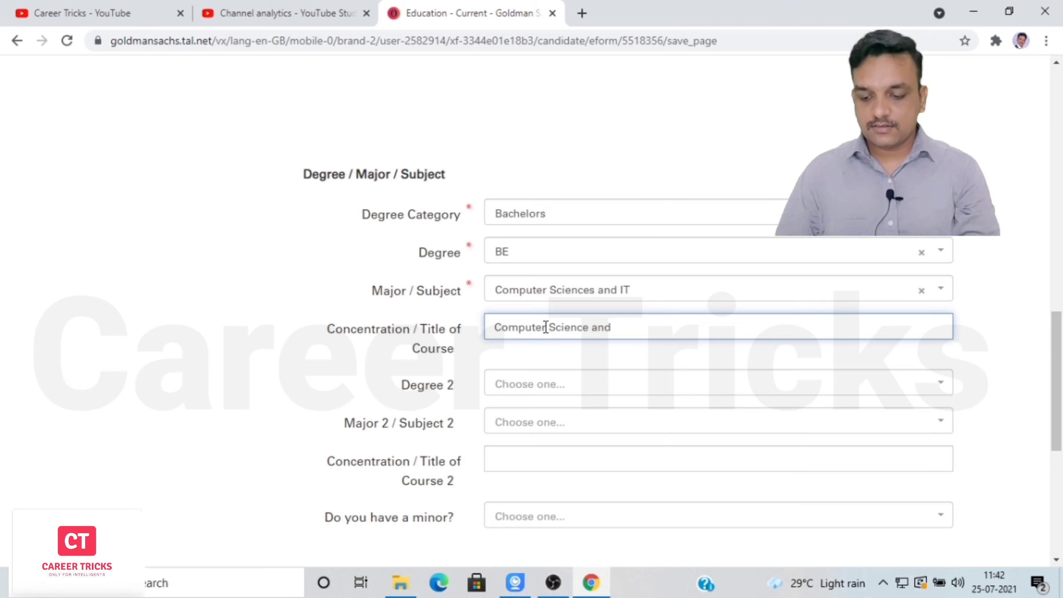
text( Enginee)
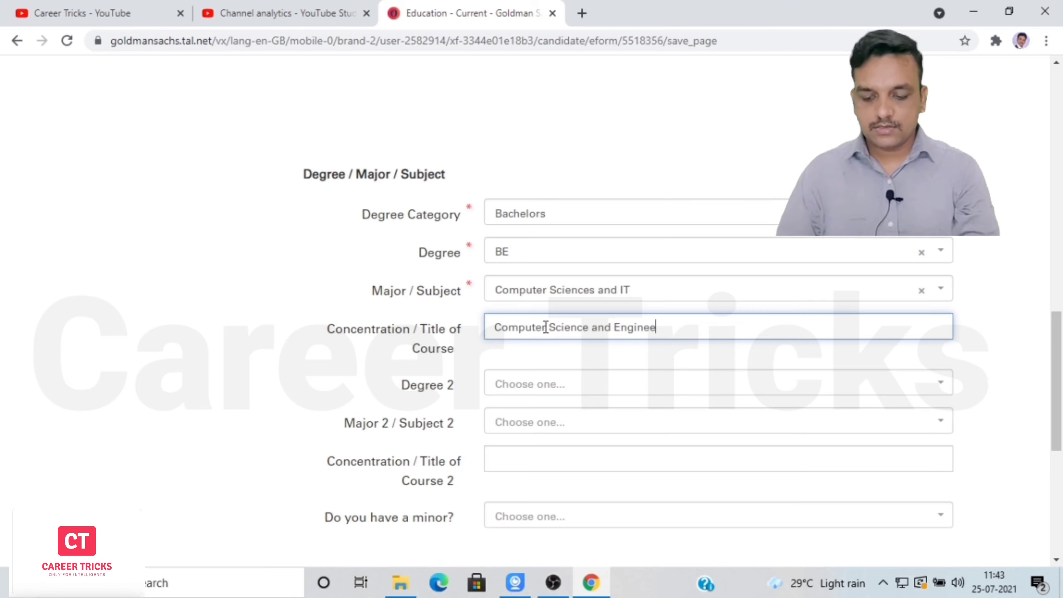
text(ring)
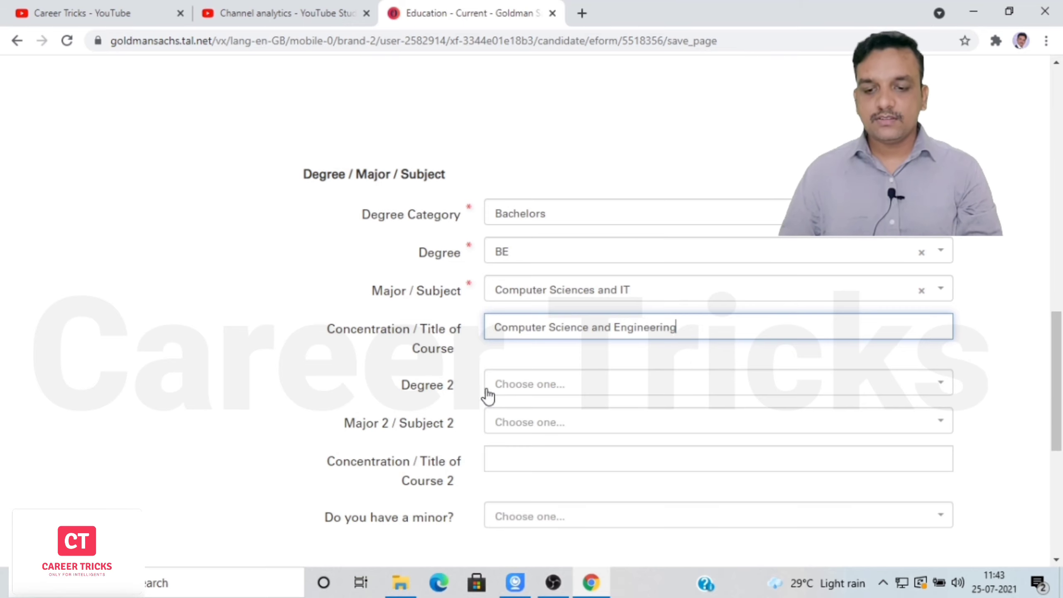
click(556, 389)
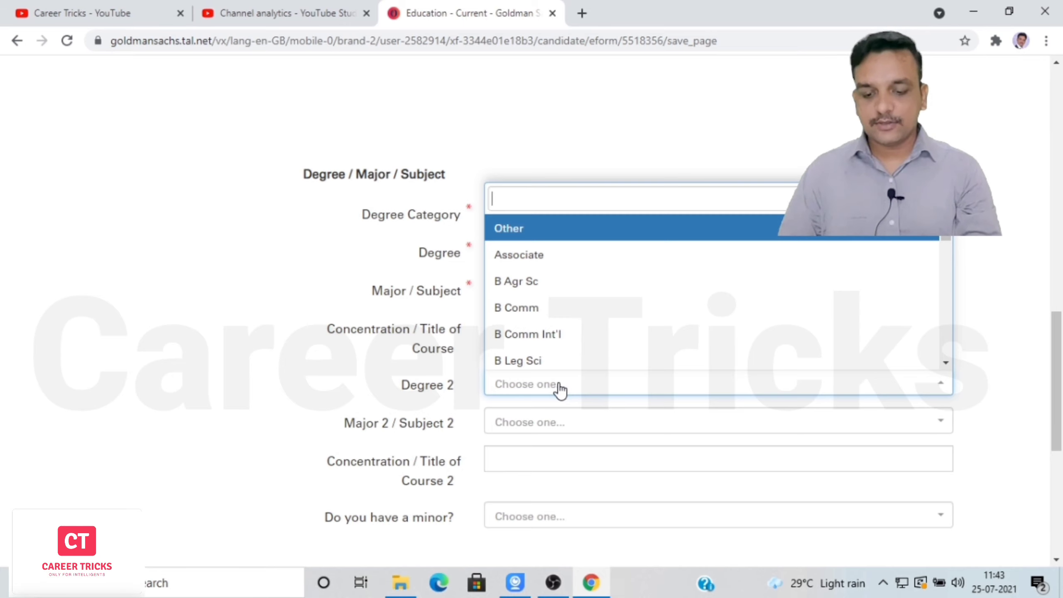
text(m)
key(BackSpace)
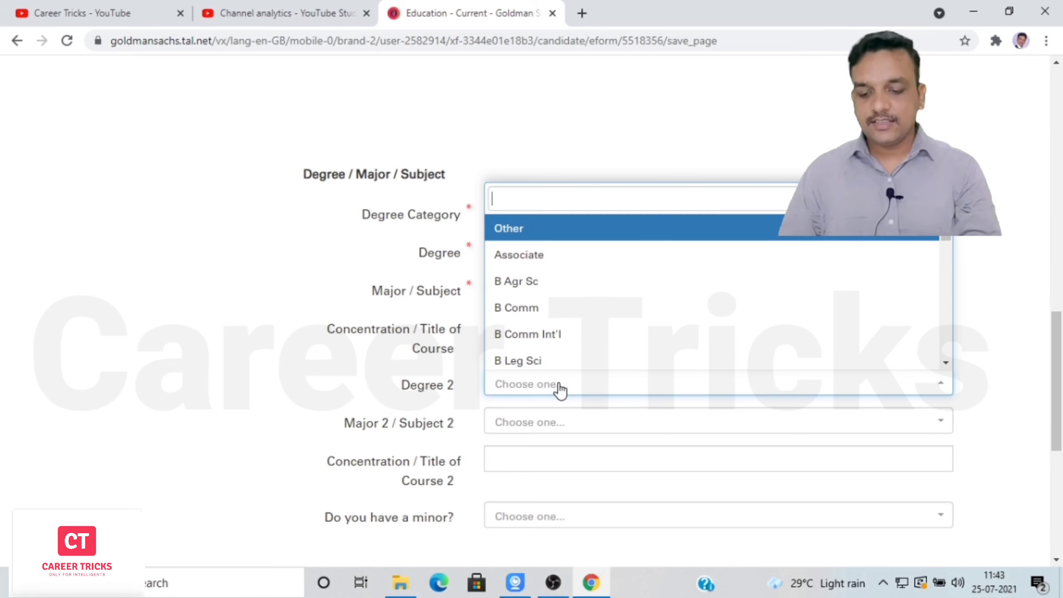
text(1)
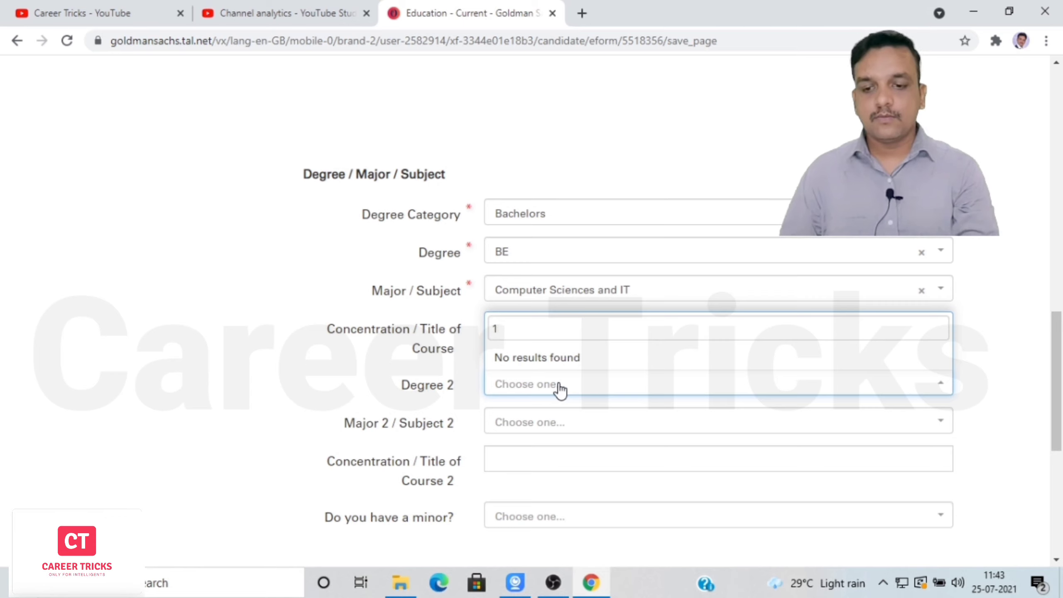
key(BackSpace)
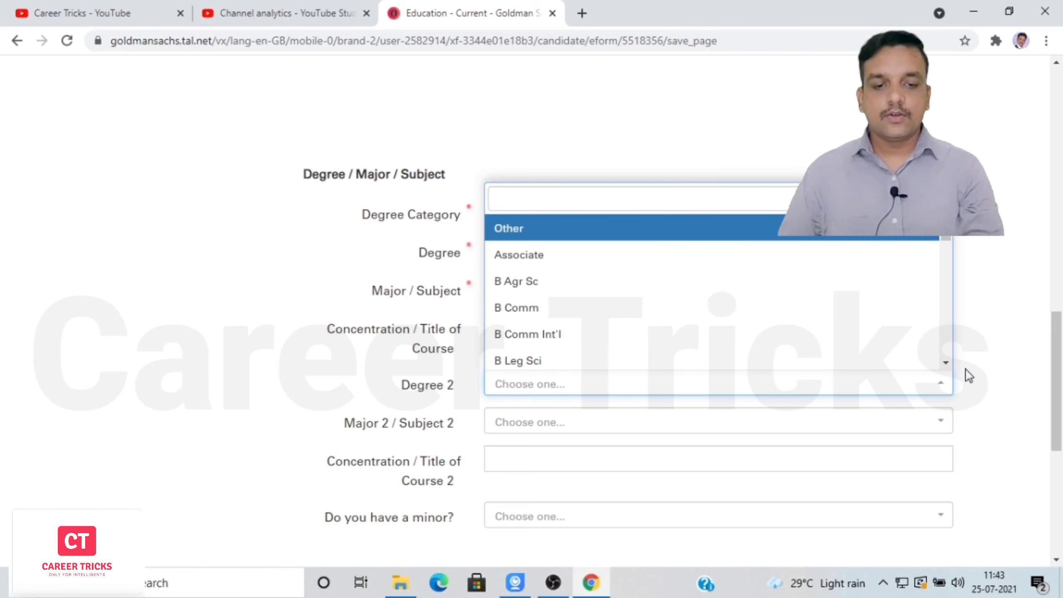
click(1008, 378)
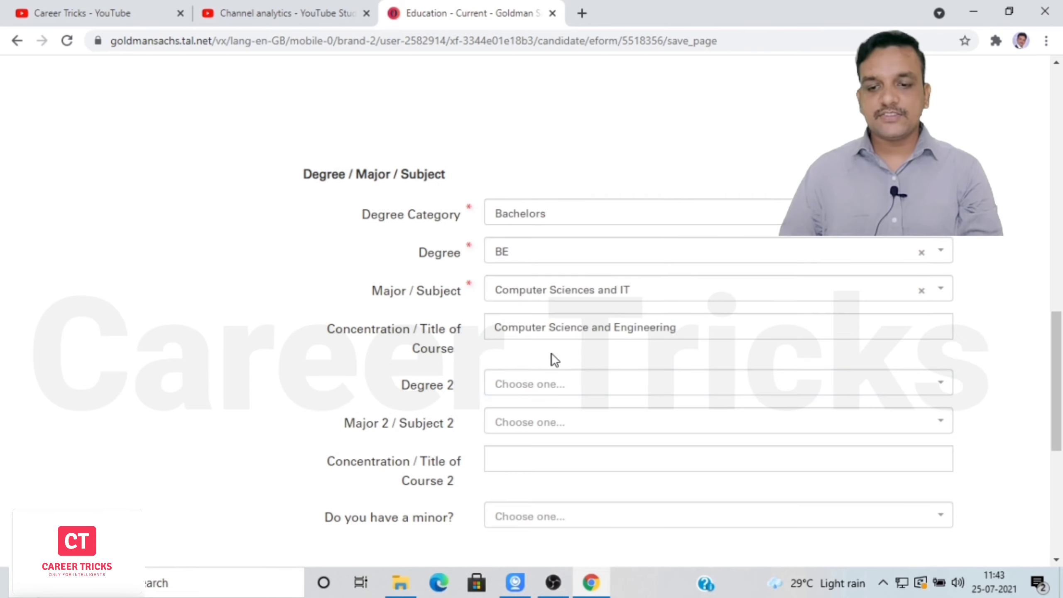
scroll(551, 375, down, 3)
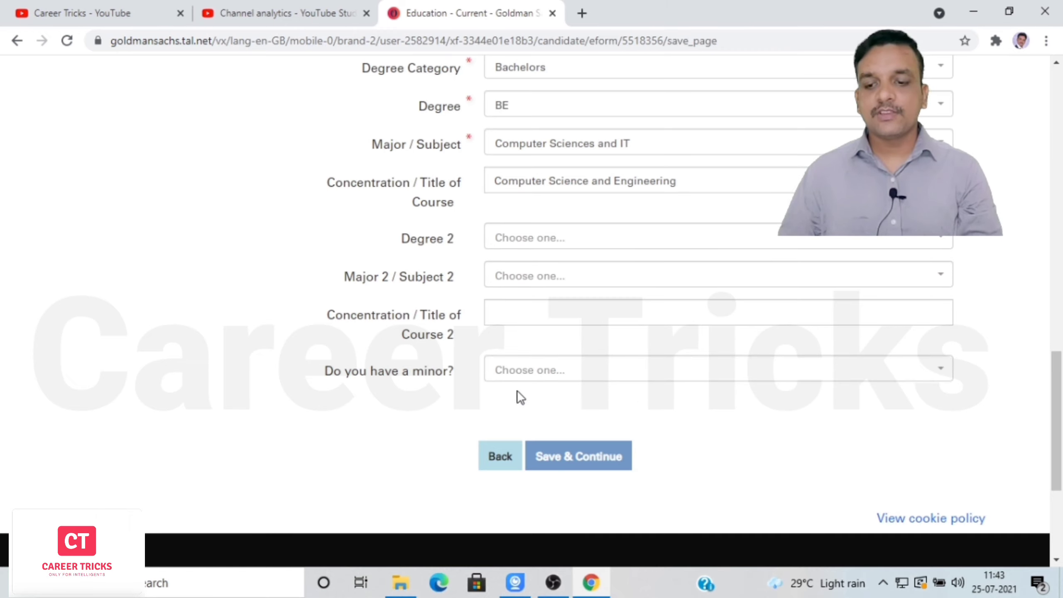
click(573, 461)
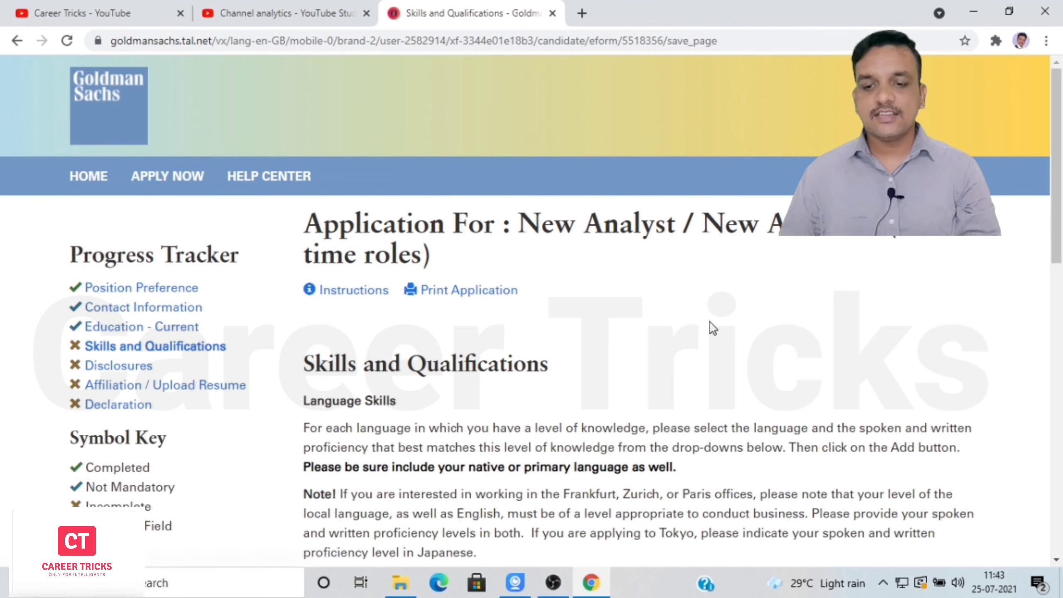
Add English as a language with Moderate spoken and Intermediate written proficiency levels.
drag(1058, 193, 1061, 300)
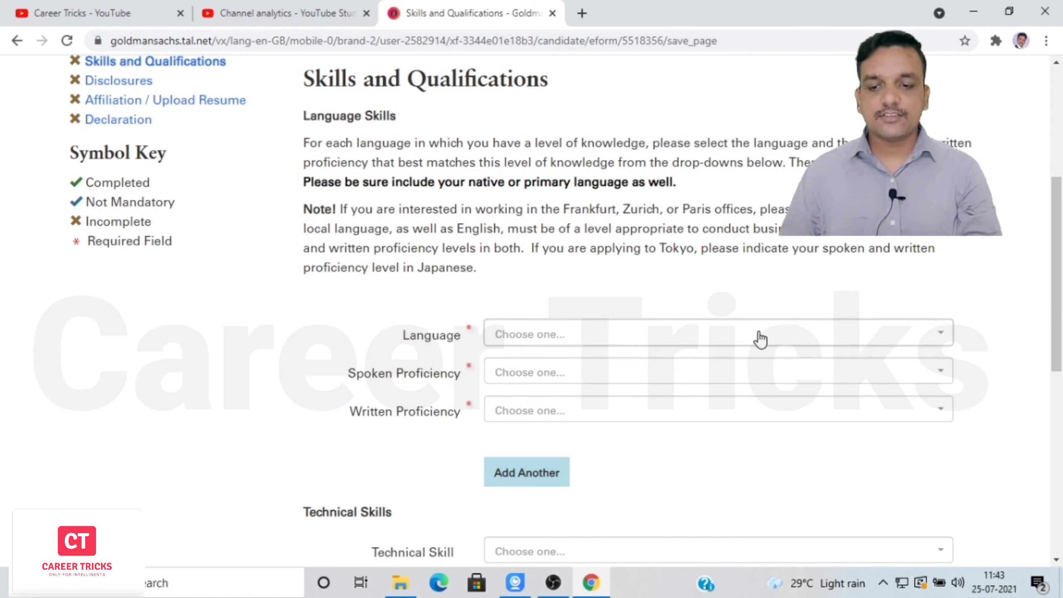
click(611, 342)
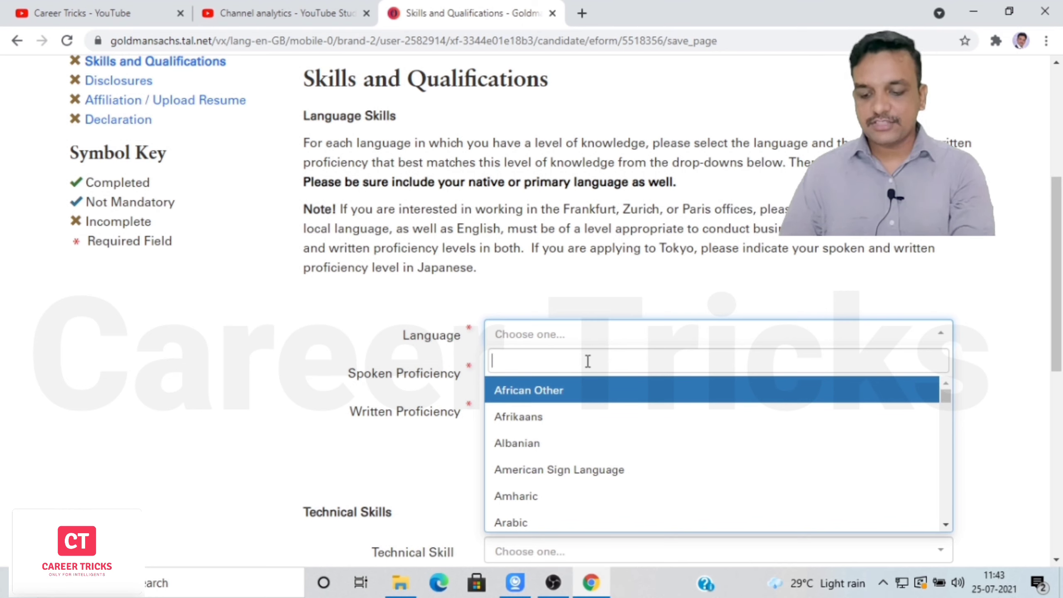
text(Engl)
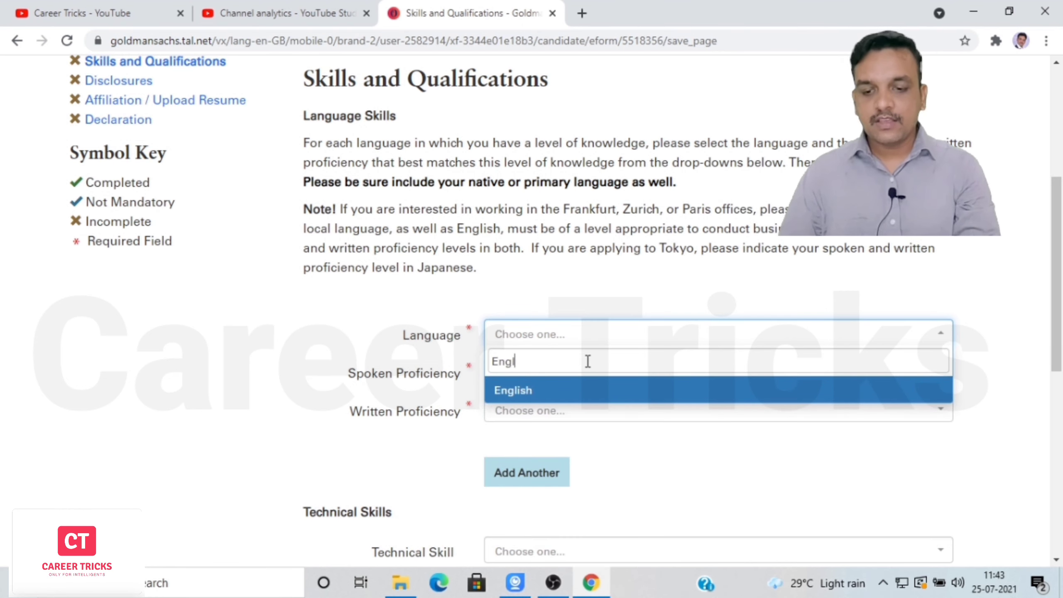
click(519, 396)
click(521, 379)
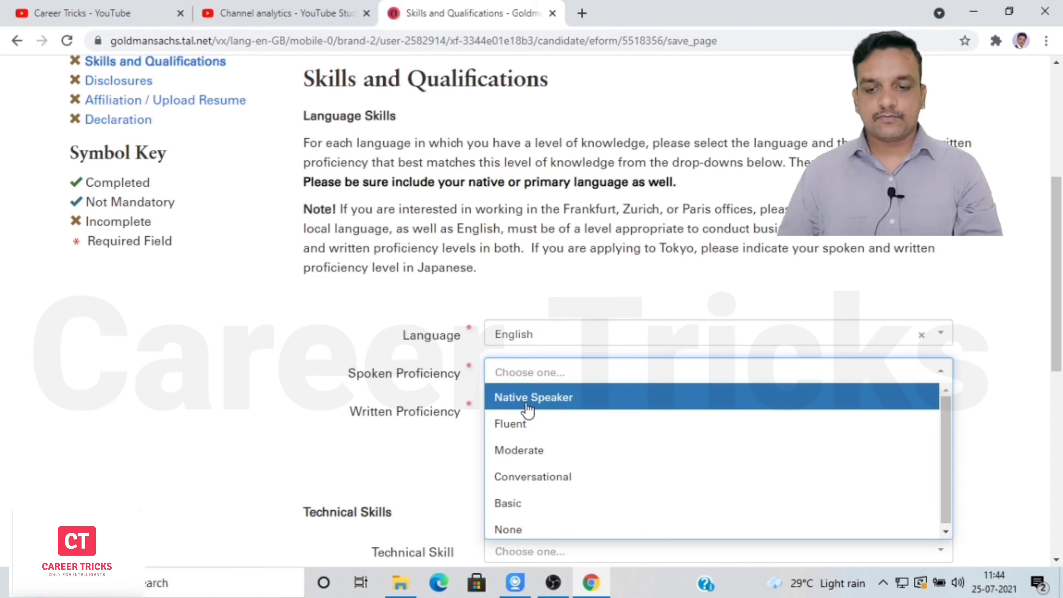
click(540, 445)
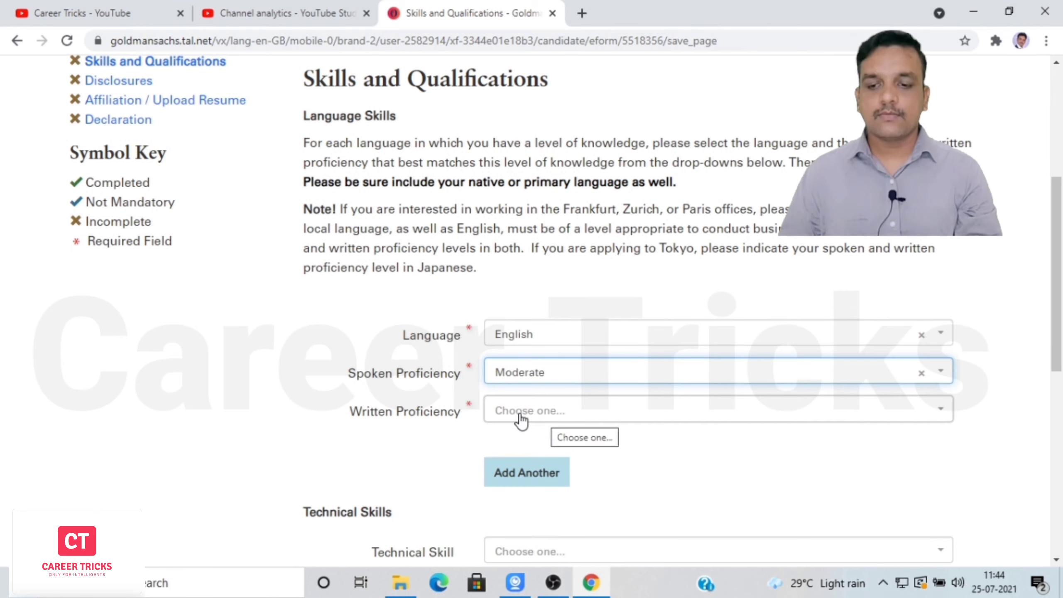
click(555, 416)
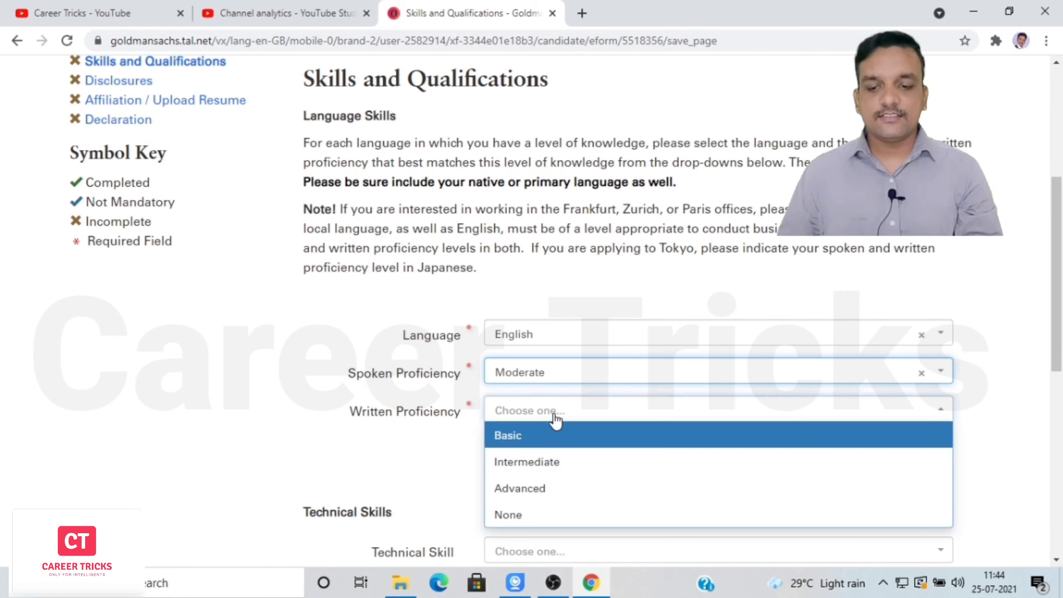
click(547, 470)
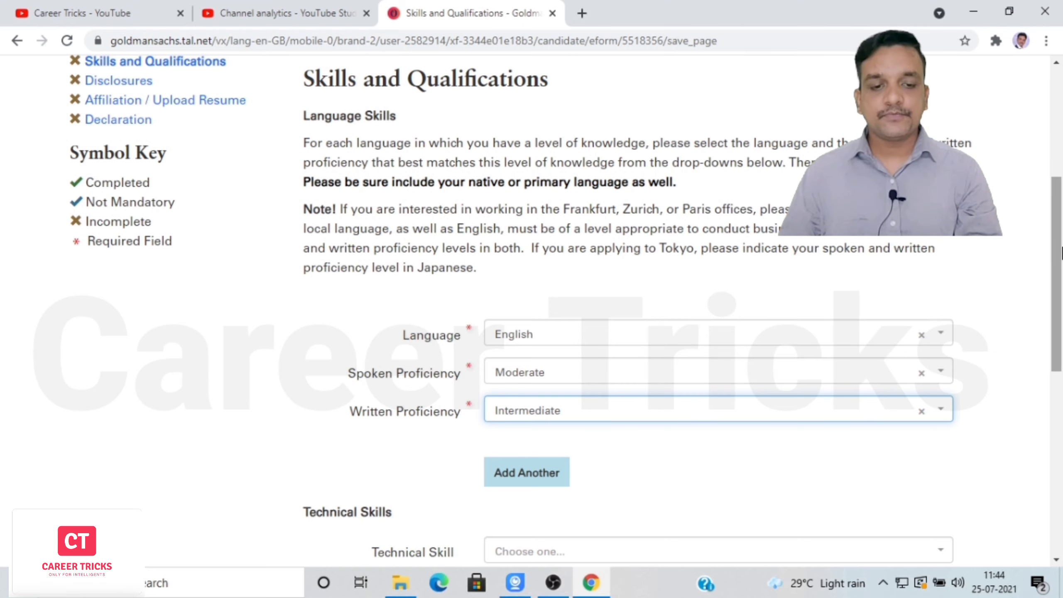
scroll(621, 421, down, 5)
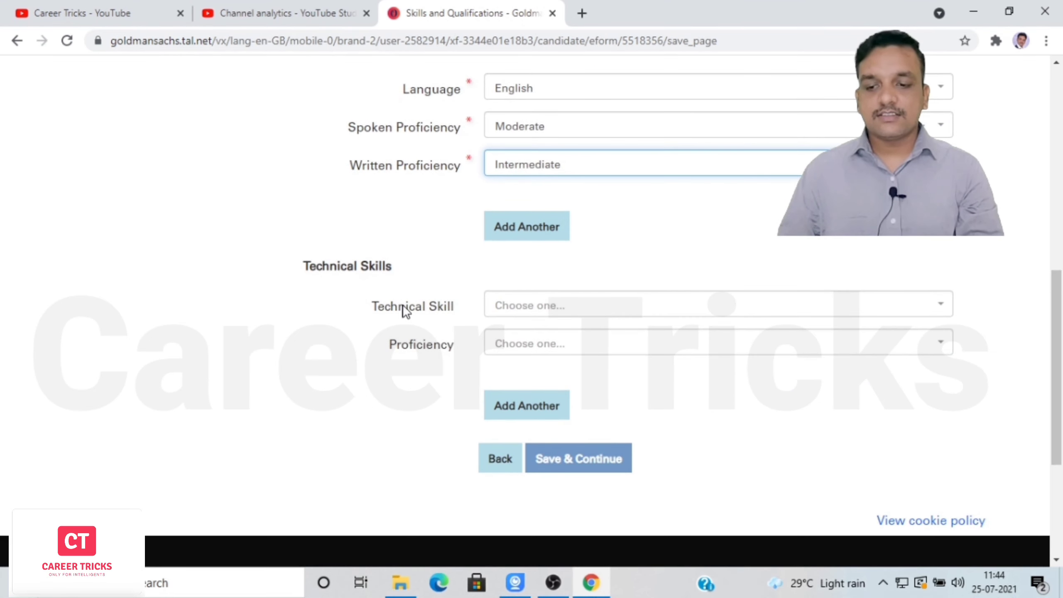
Add C/C++ as a technical skill at Intermediate proficiency.
click(619, 308)
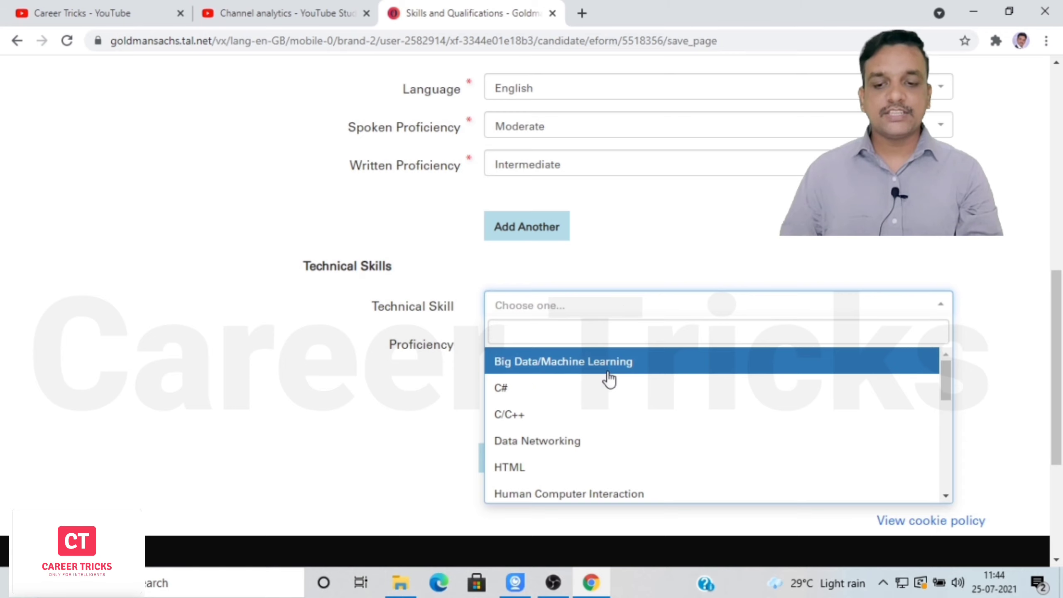
click(540, 416)
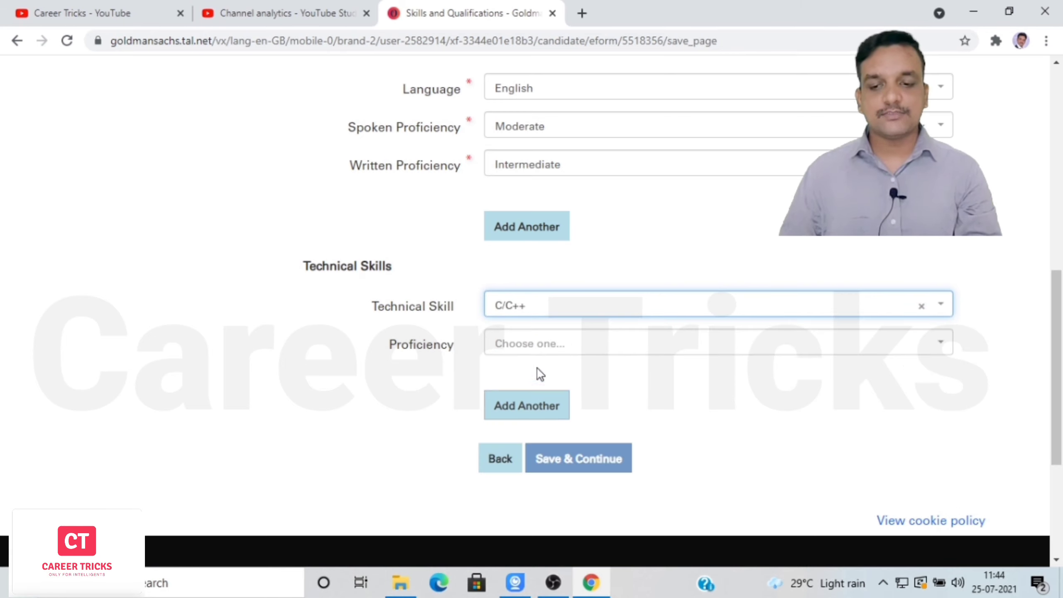
click(600, 356)
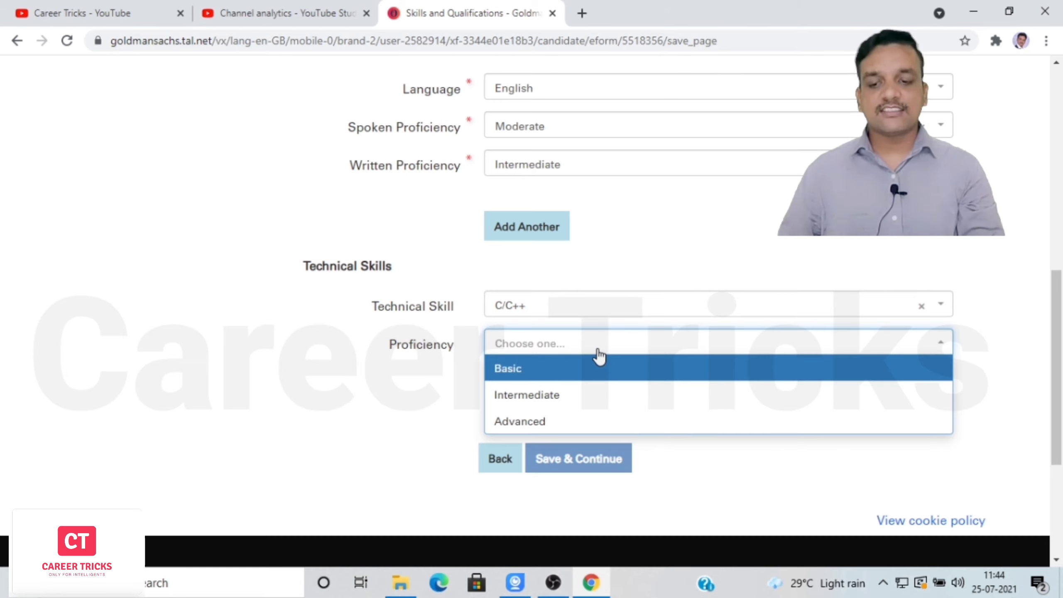
click(565, 402)
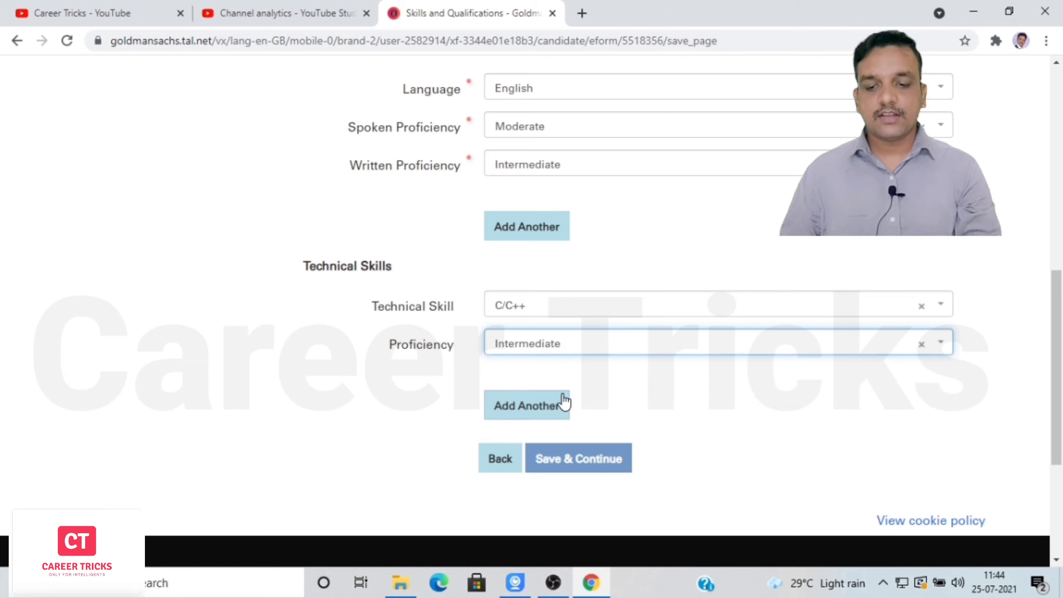
Add HTML as a second skill at Intermediate proficiency and save the skills section.
click(542, 406)
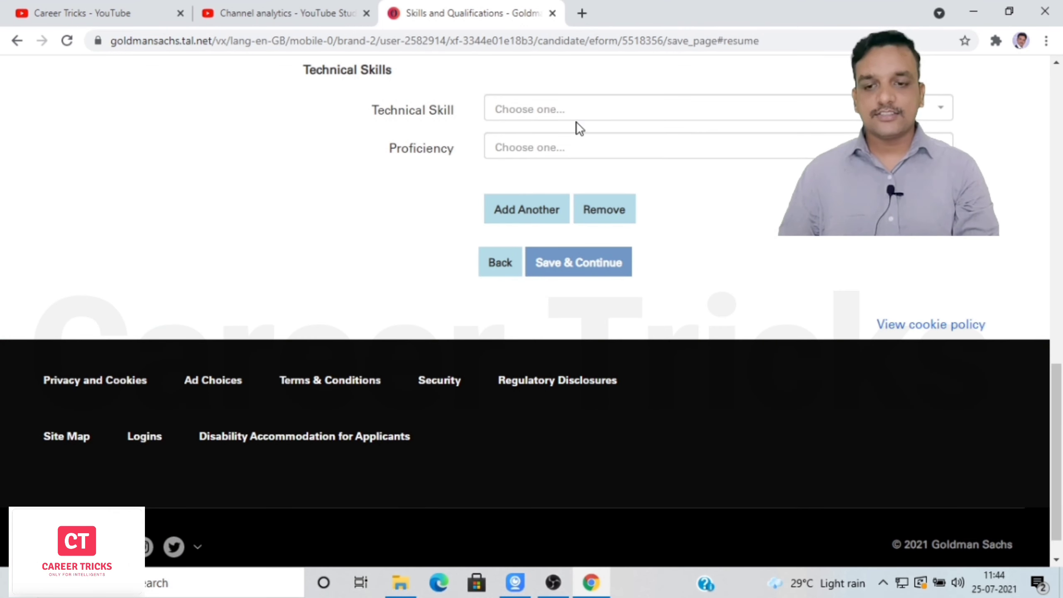
click(599, 118)
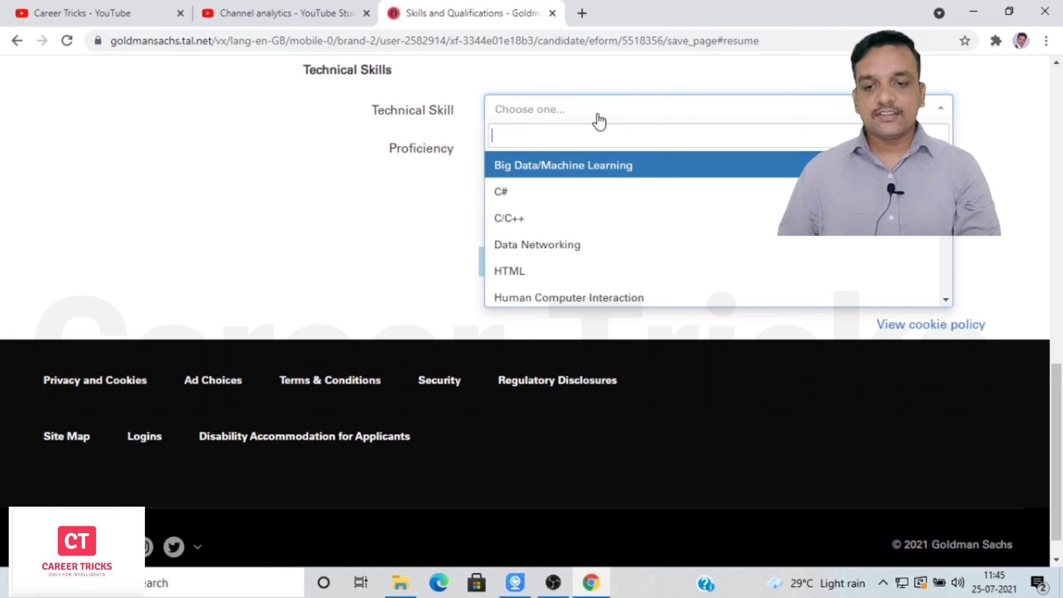
click(572, 270)
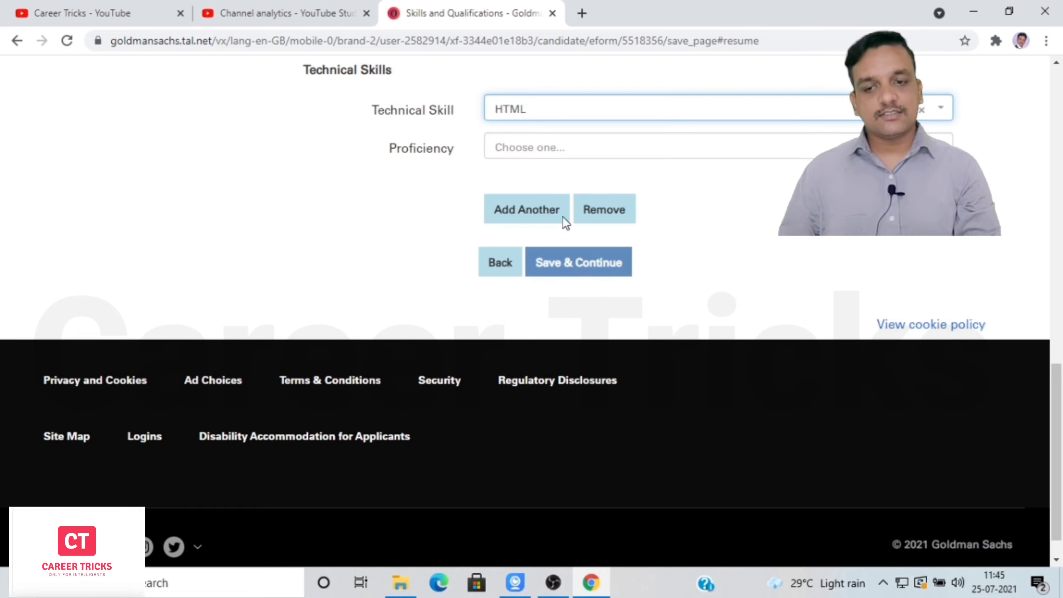
click(584, 152)
click(548, 201)
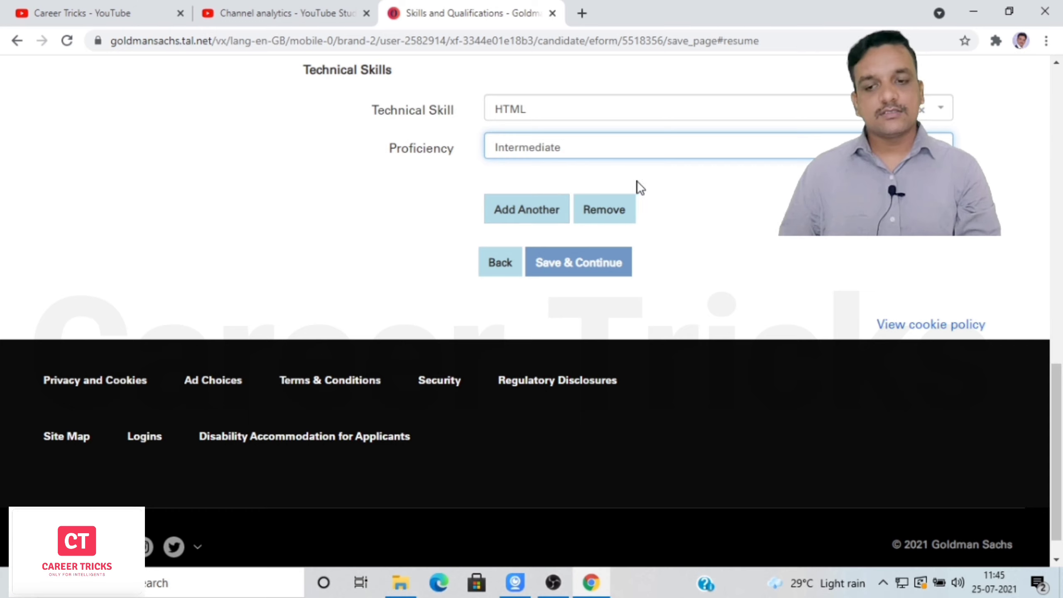
drag(1057, 387, 1062, 259)
scroll(816, 360, down, 5)
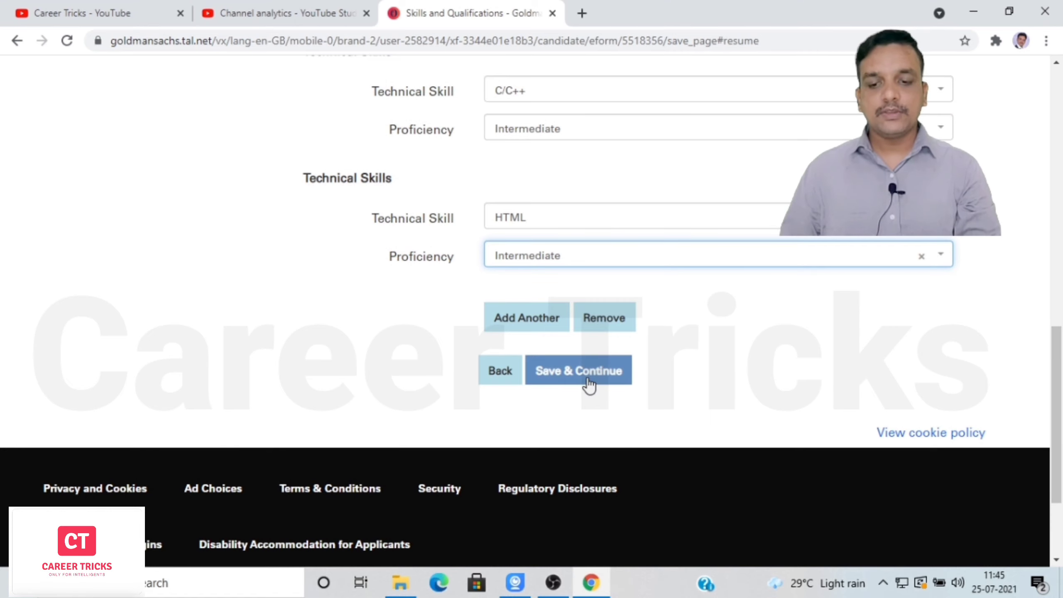
click(569, 371)
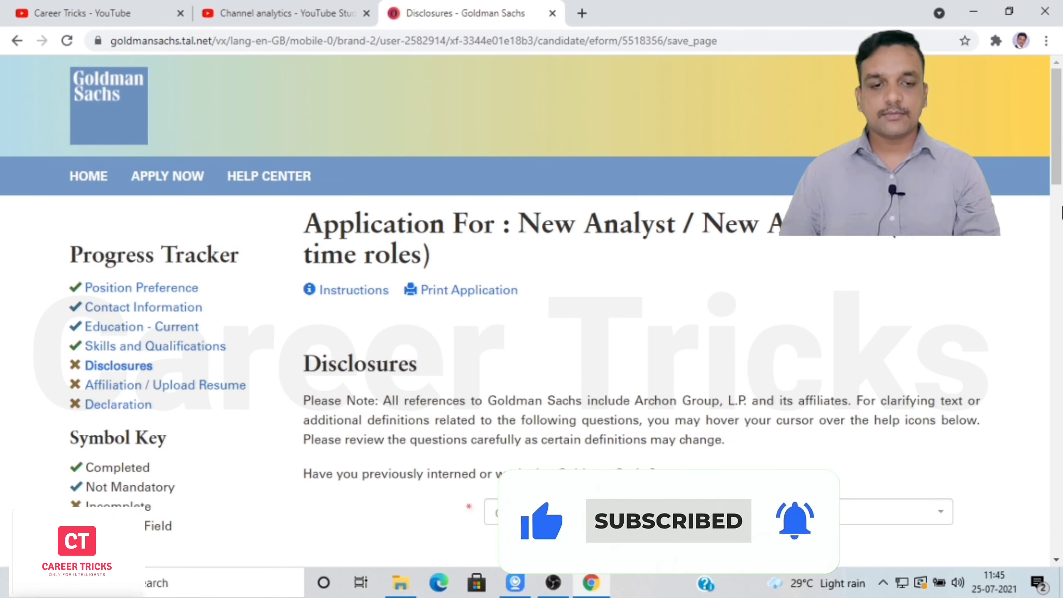
Answer No to prior Goldman Sachs work, PricewaterhouseCoopers ties and government positions.
drag(1058, 161, 1061, 212)
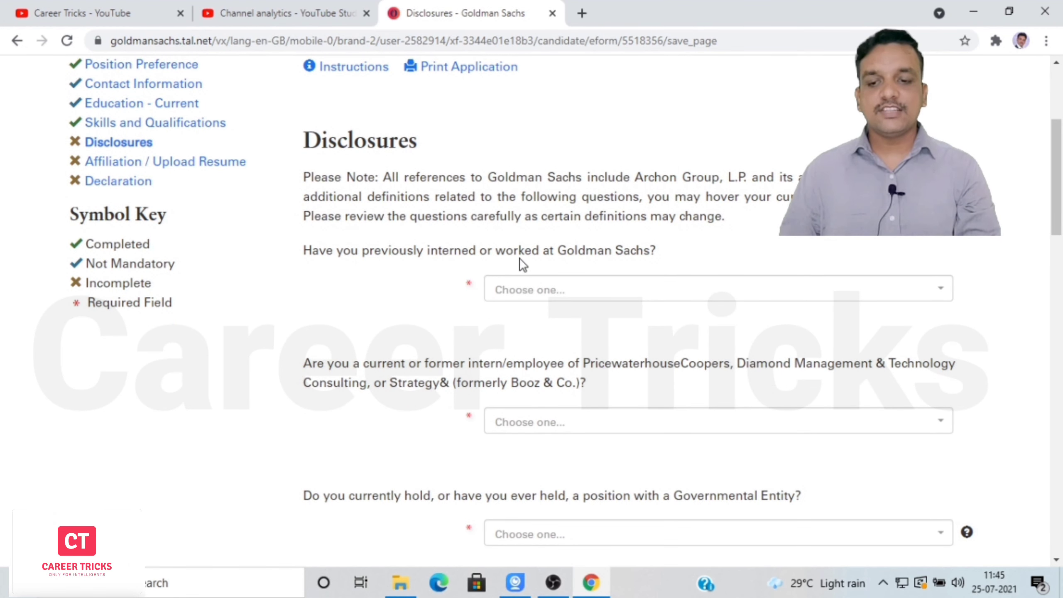
click(780, 292)
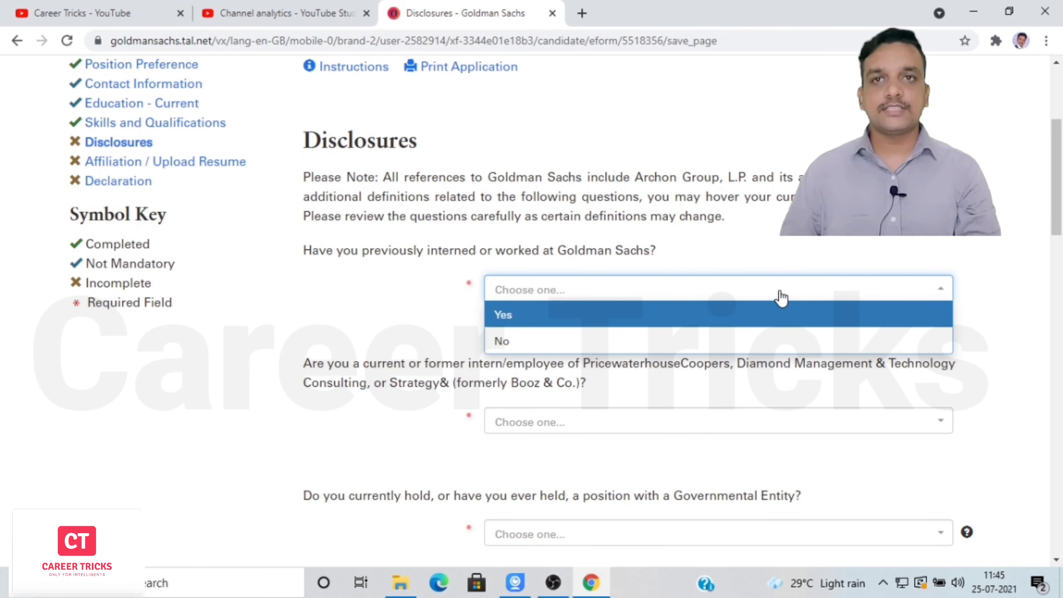
click(715, 341)
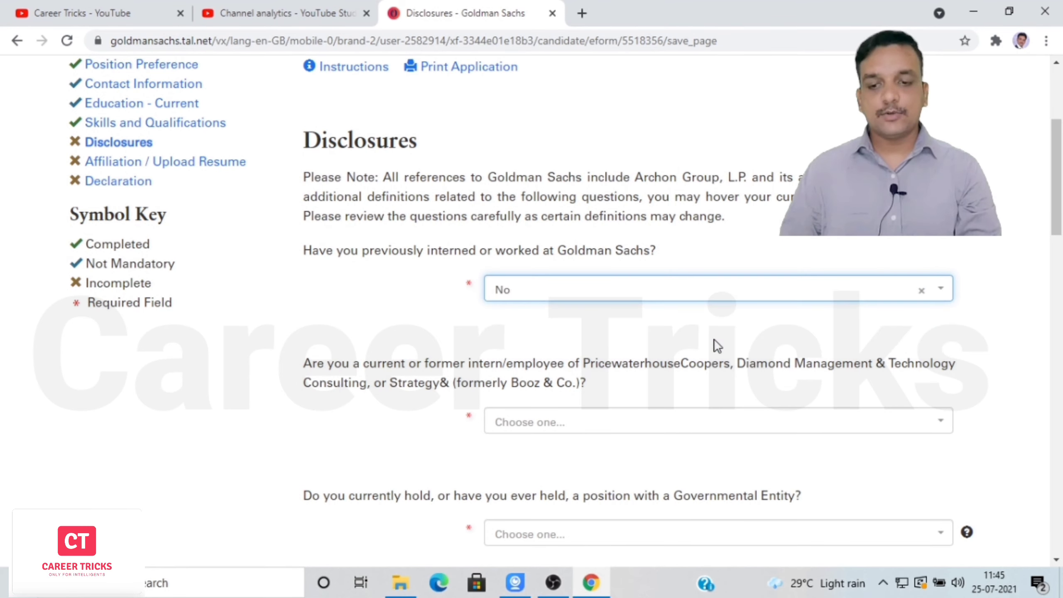
scroll(434, 218, down, 4)
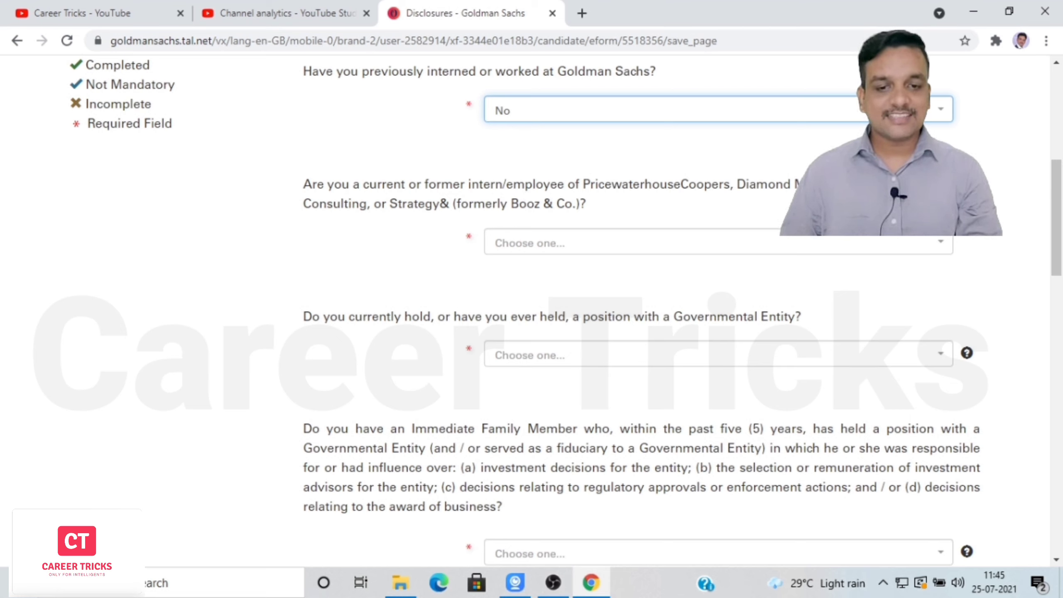
click(940, 246)
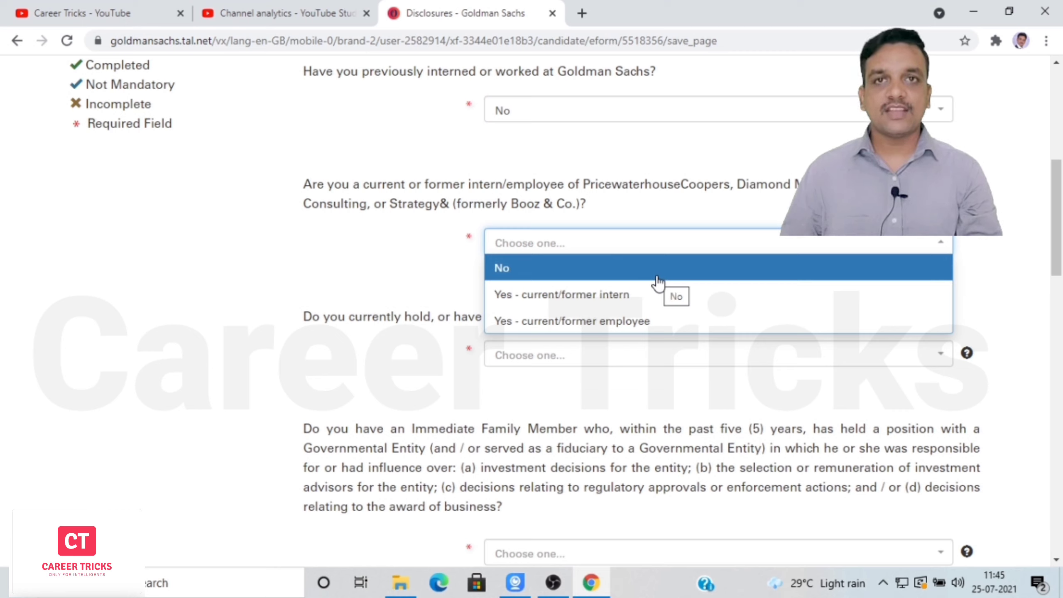
click(656, 272)
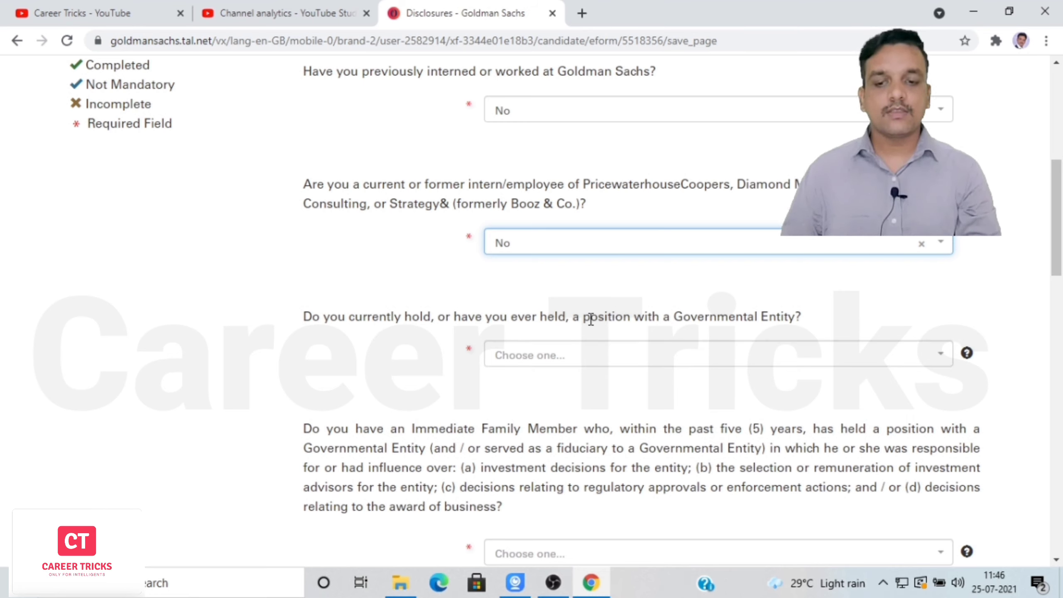
click(895, 356)
click(793, 405)
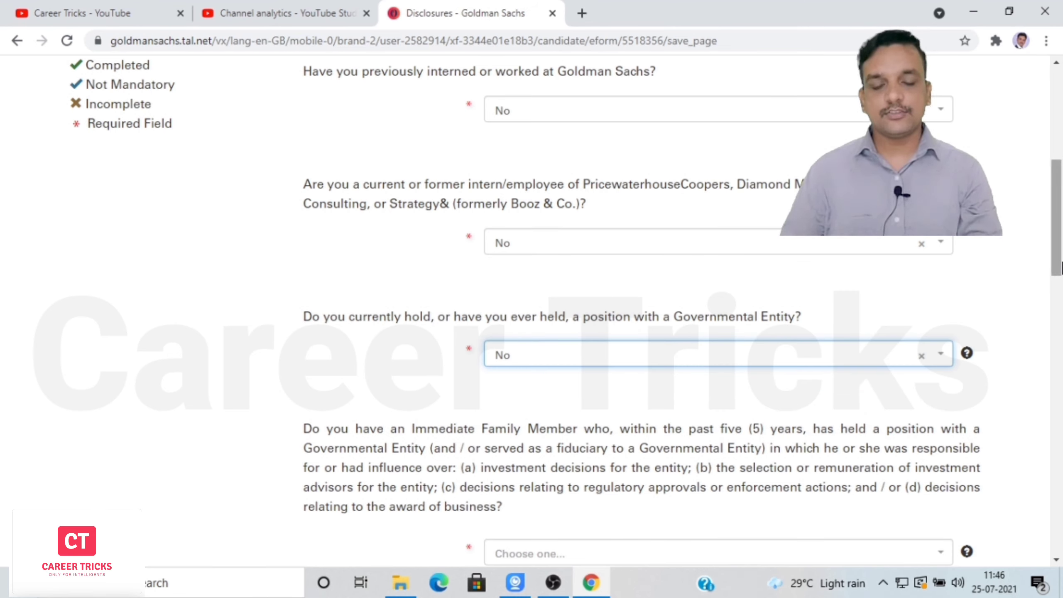
Answer No to the immediate-family official and conflict-of-interest questions.
scroll(1061, 264, down, 7)
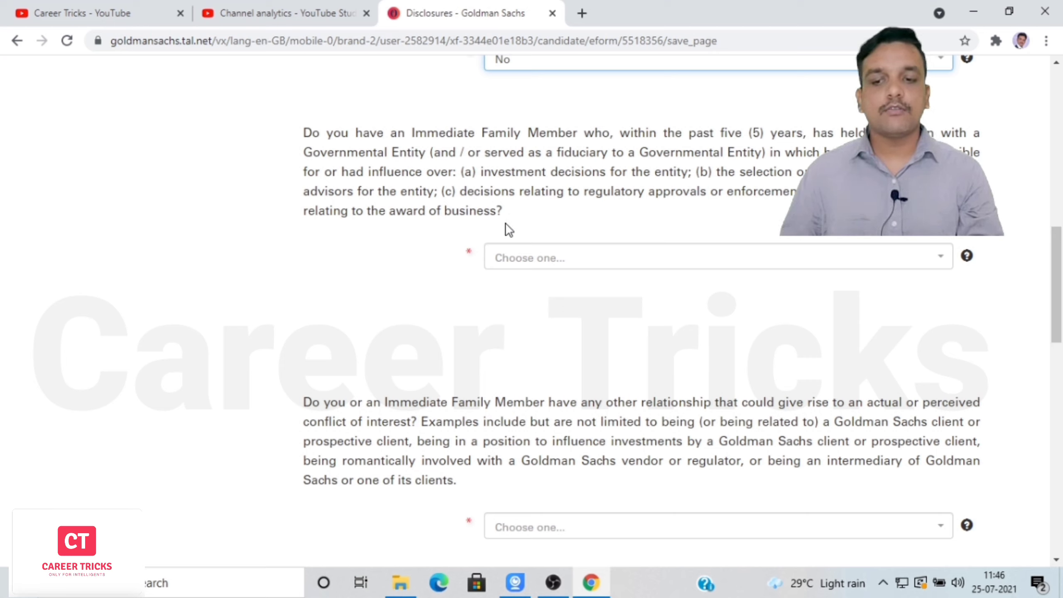
click(718, 262)
click(637, 308)
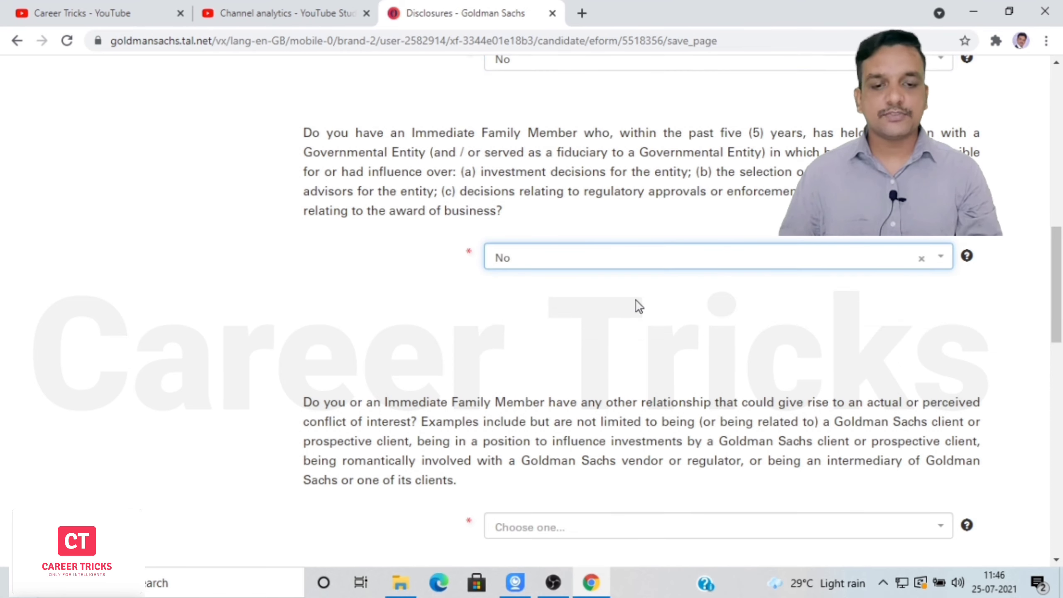
drag(1058, 312, 1062, 367)
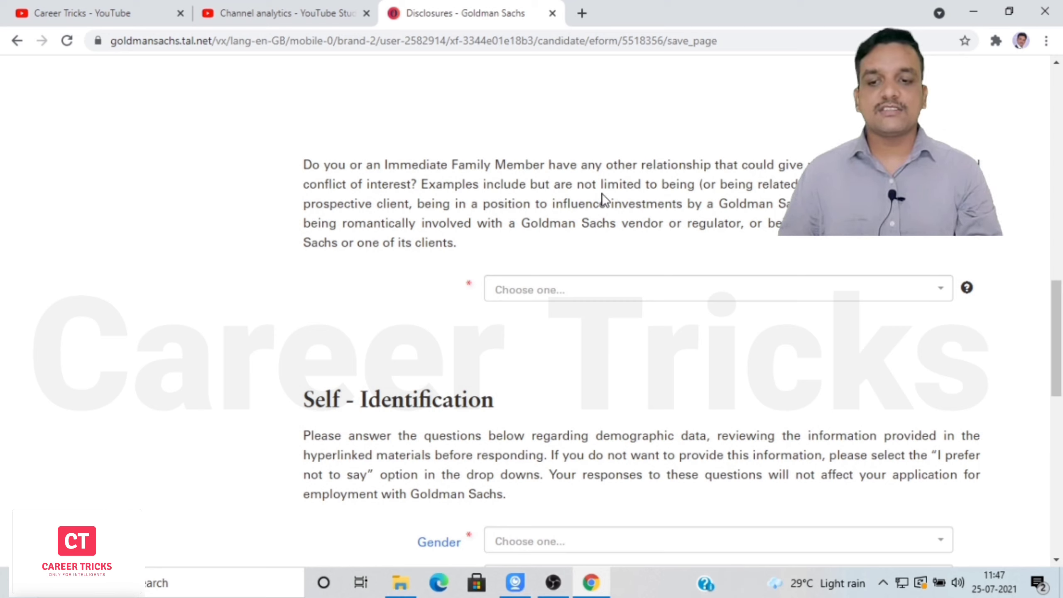
click(942, 295)
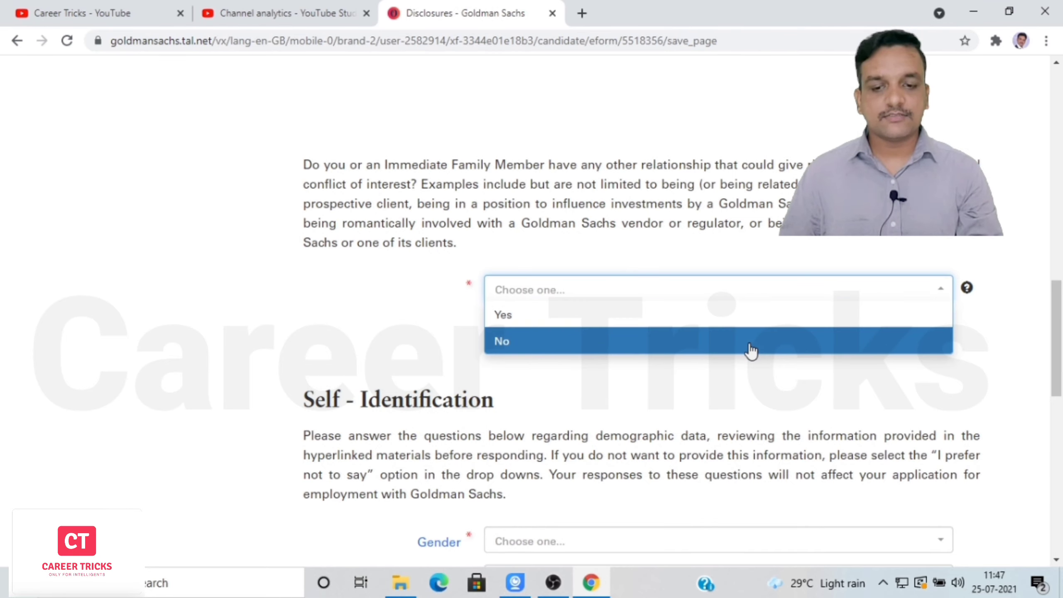
click(749, 346)
scroll(1060, 300, up, 10)
scroll(1062, 300, down, 6)
scroll(1061, 299, down, 6)
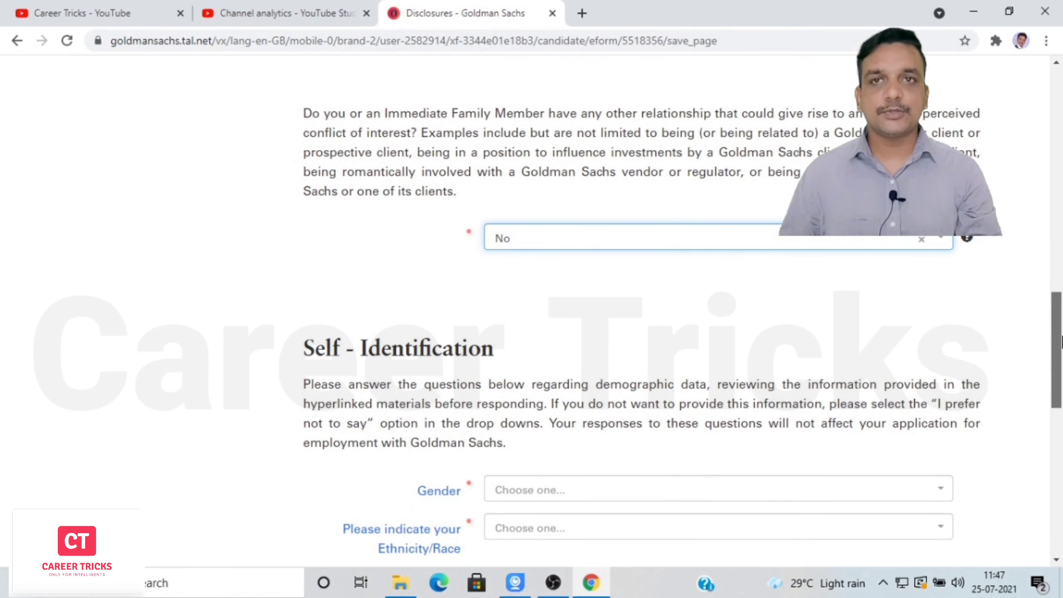
Set Gender to Male, Ethnicity/Race to Asian, and race details to Asian - Indian.
drag(1062, 342, 1056, 401)
click(577, 239)
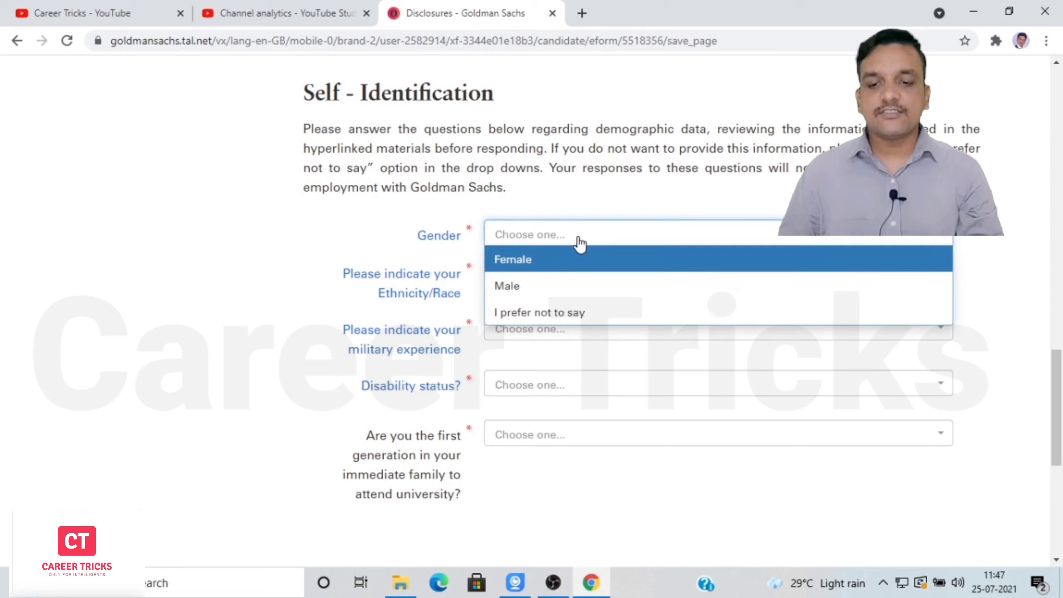
click(543, 289)
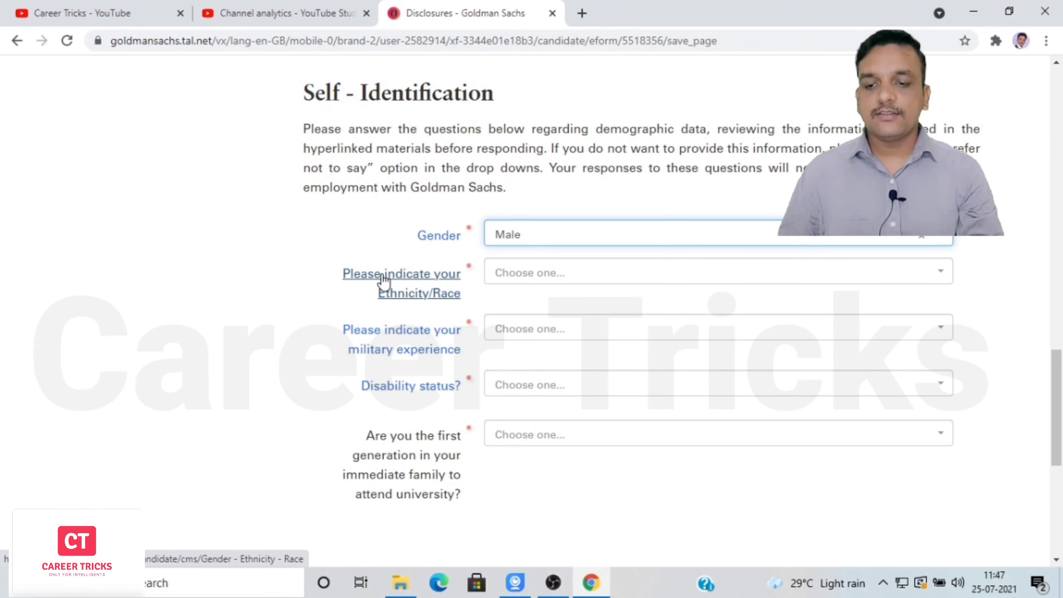
click(550, 284)
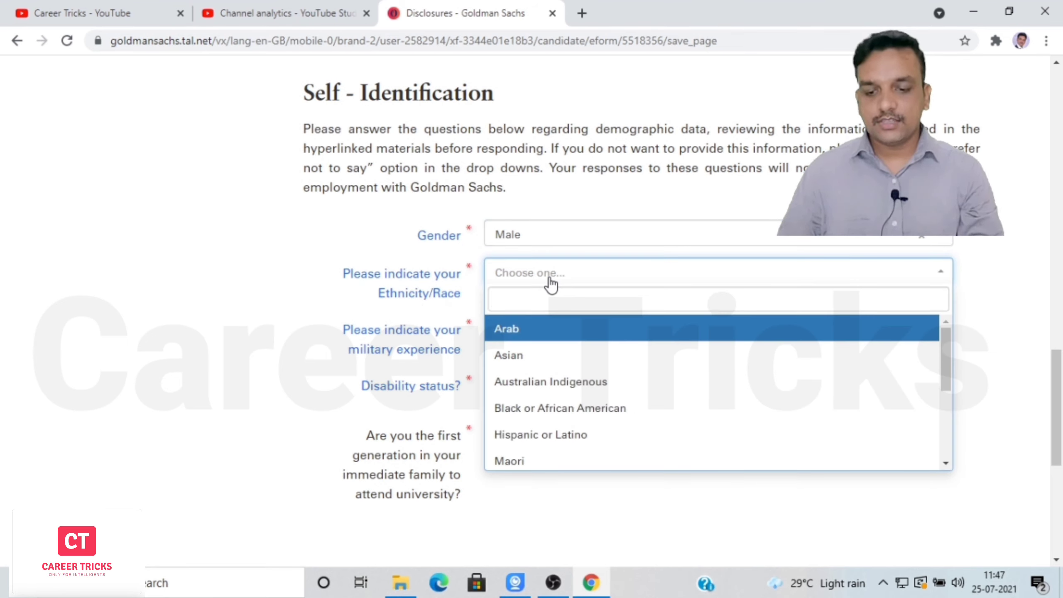
click(526, 356)
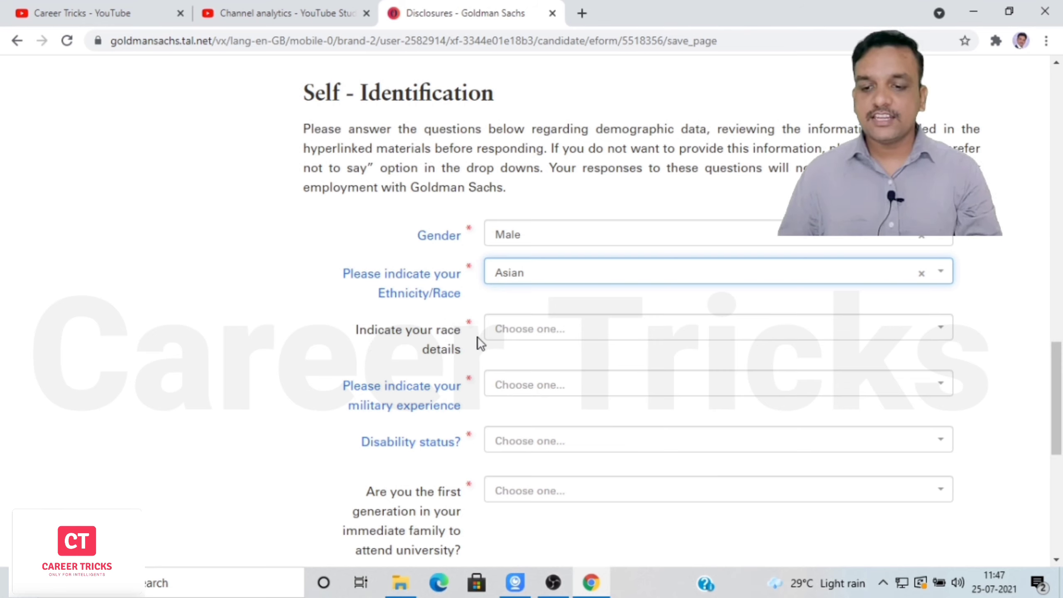
click(547, 337)
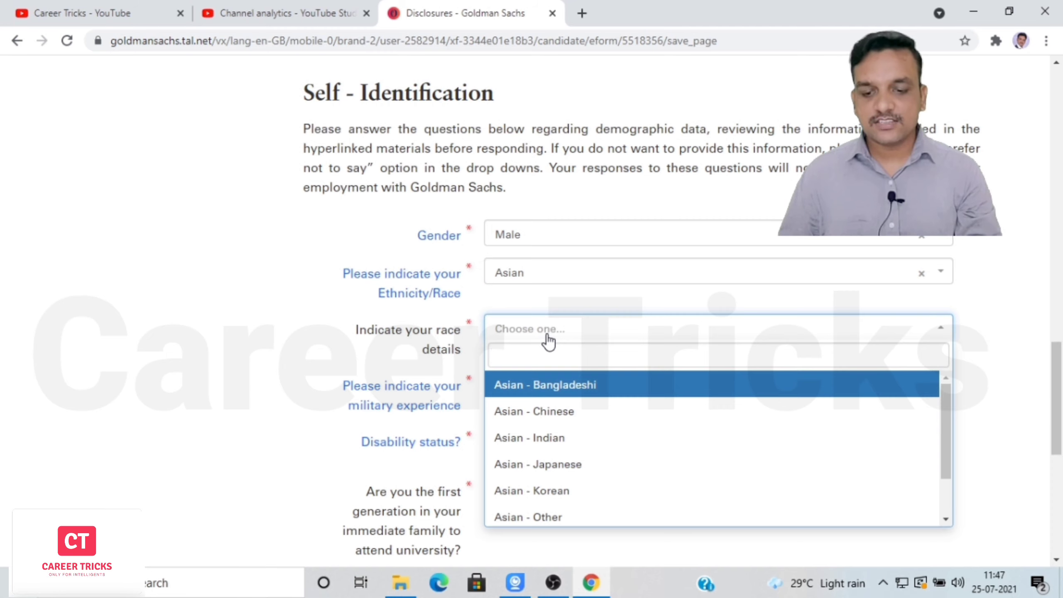
click(539, 438)
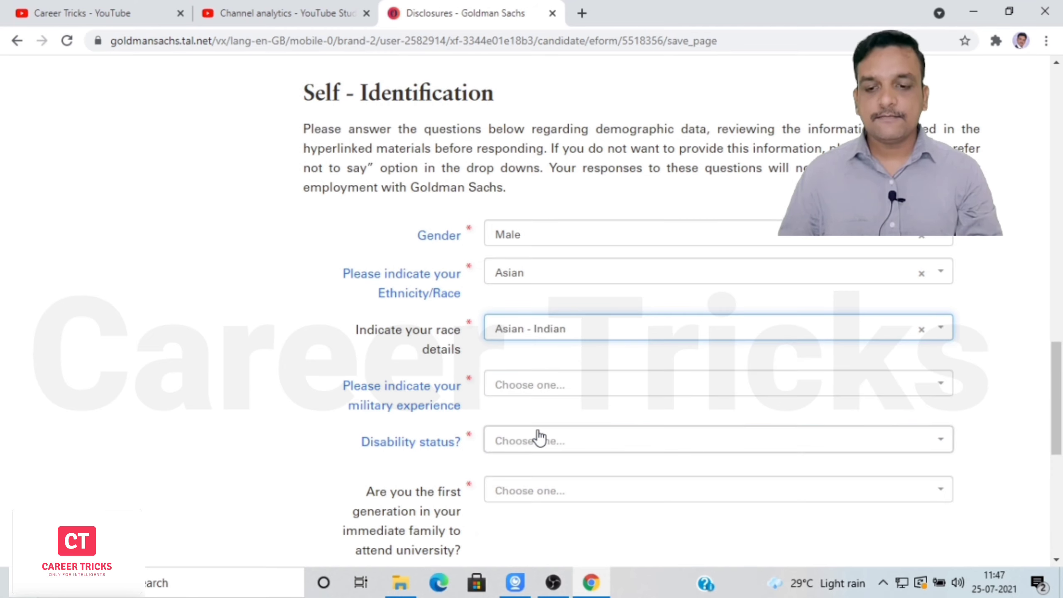
scroll(695, 251, down, 3)
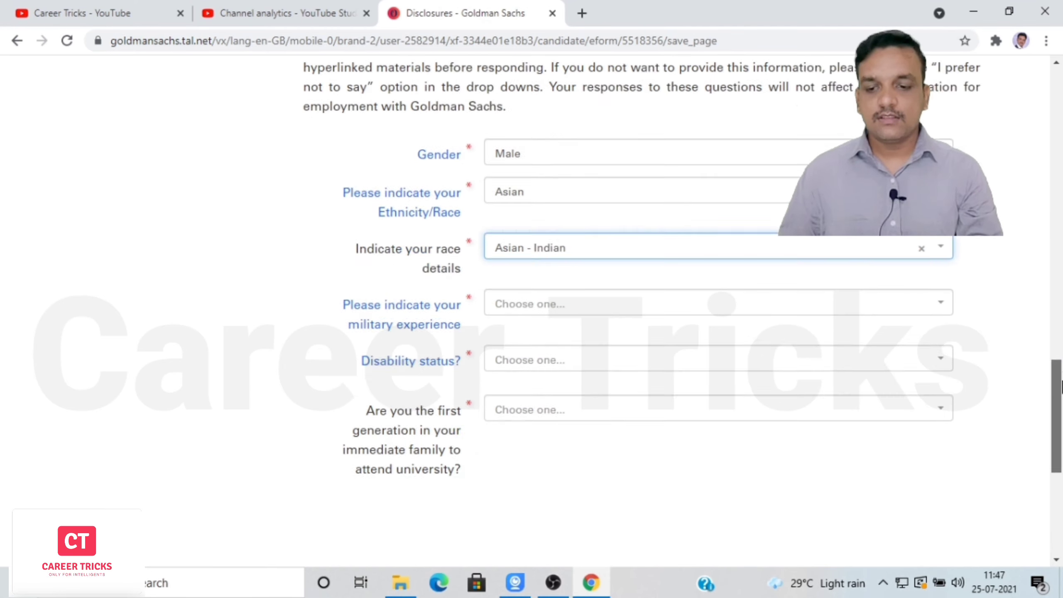
click(683, 188)
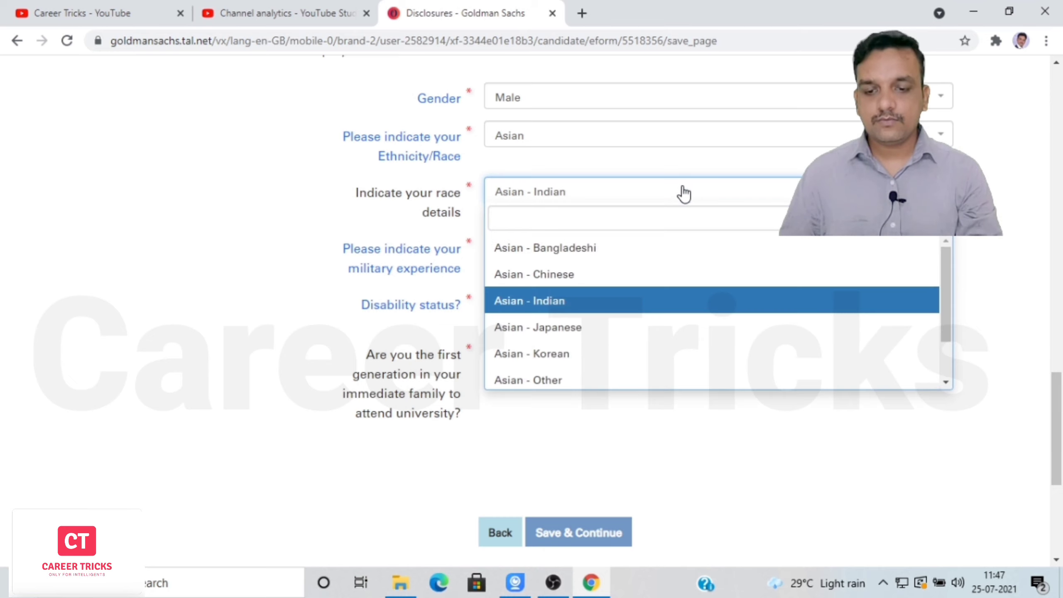
drag(943, 303, 939, 351)
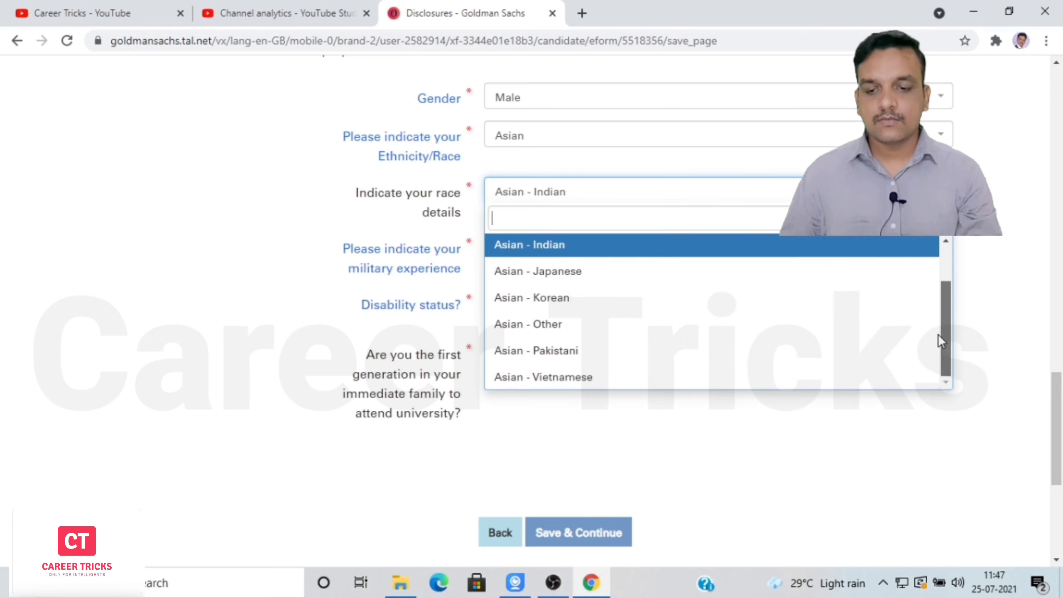
scroll(938, 346, up, 2)
click(653, 278)
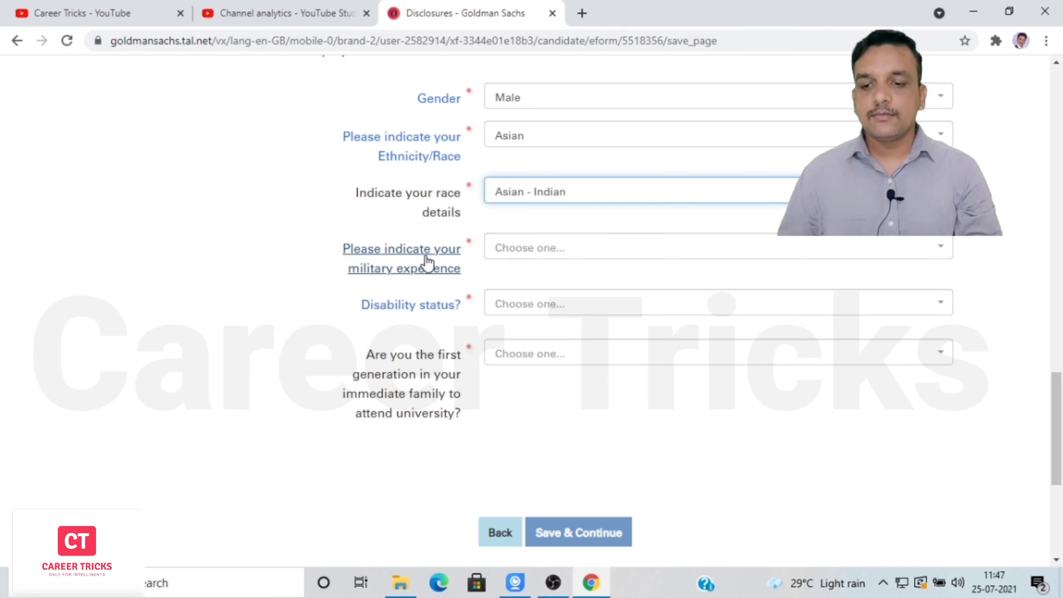
Choose no military experience or obligation, no disability, and No for first-generation university.
click(558, 256)
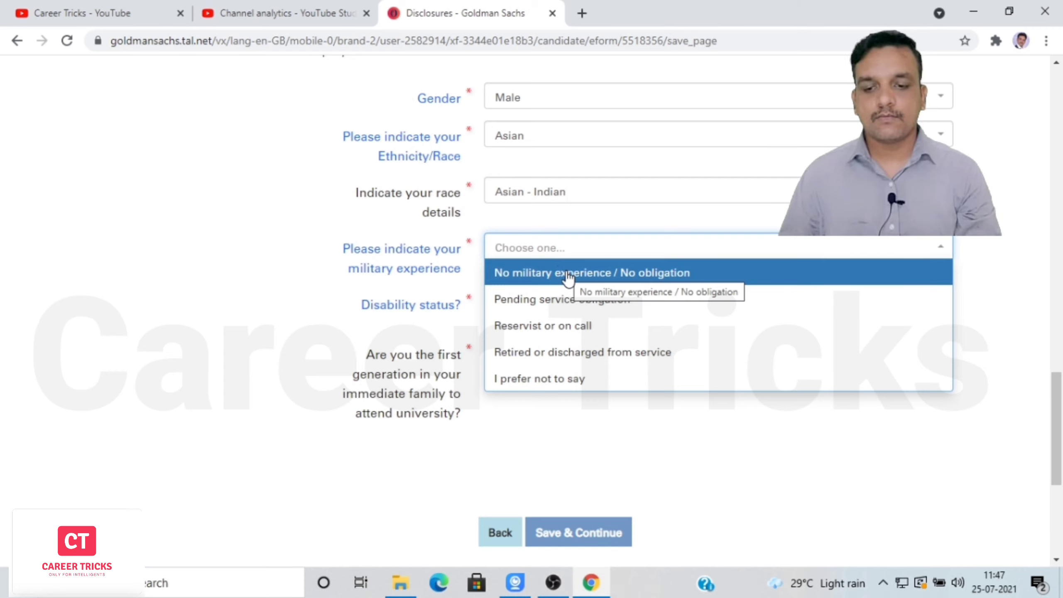
click(567, 273)
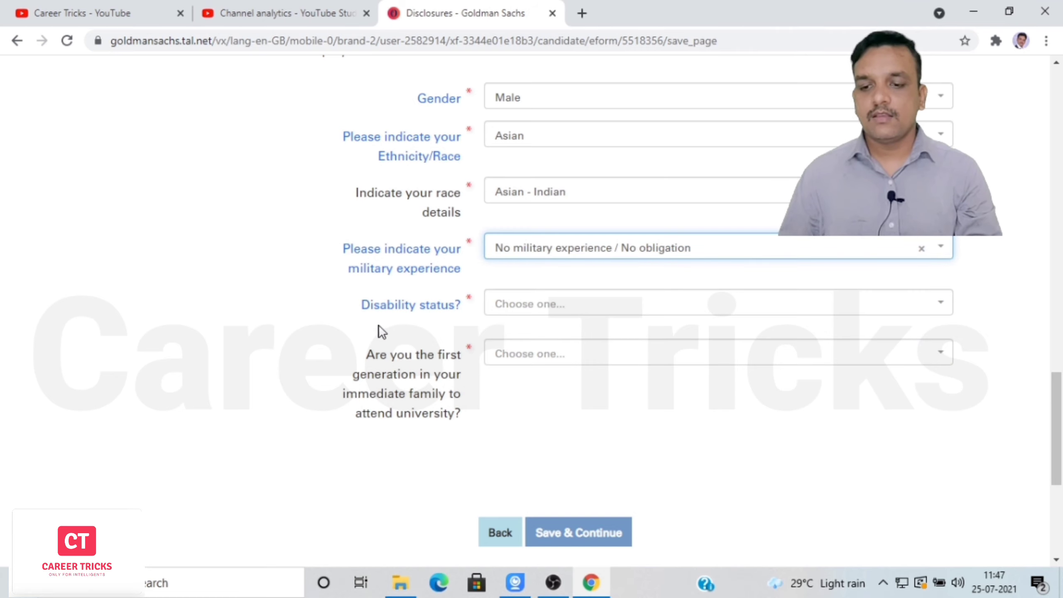
click(544, 309)
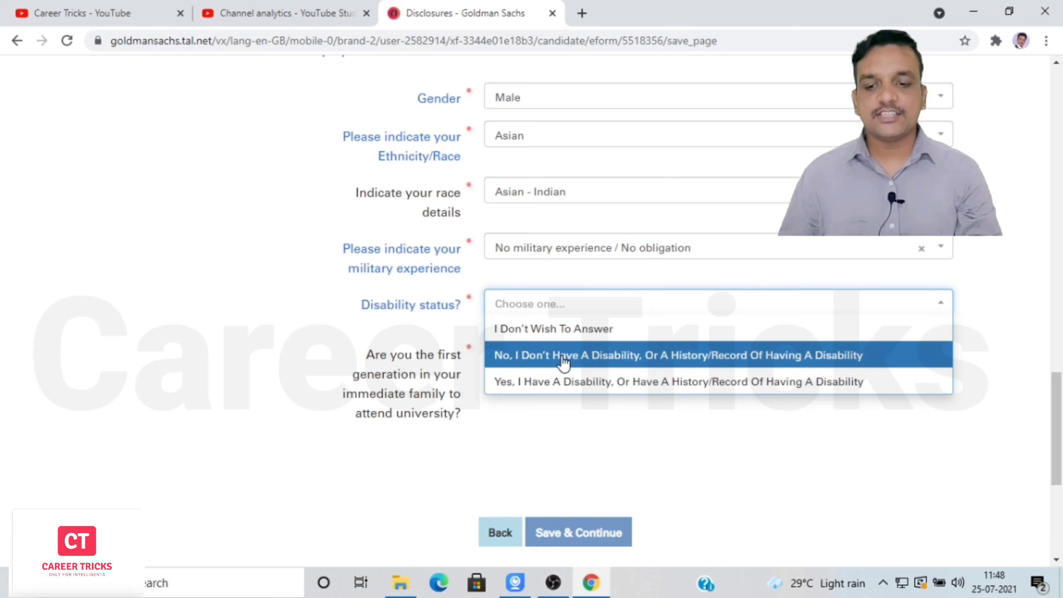
click(530, 356)
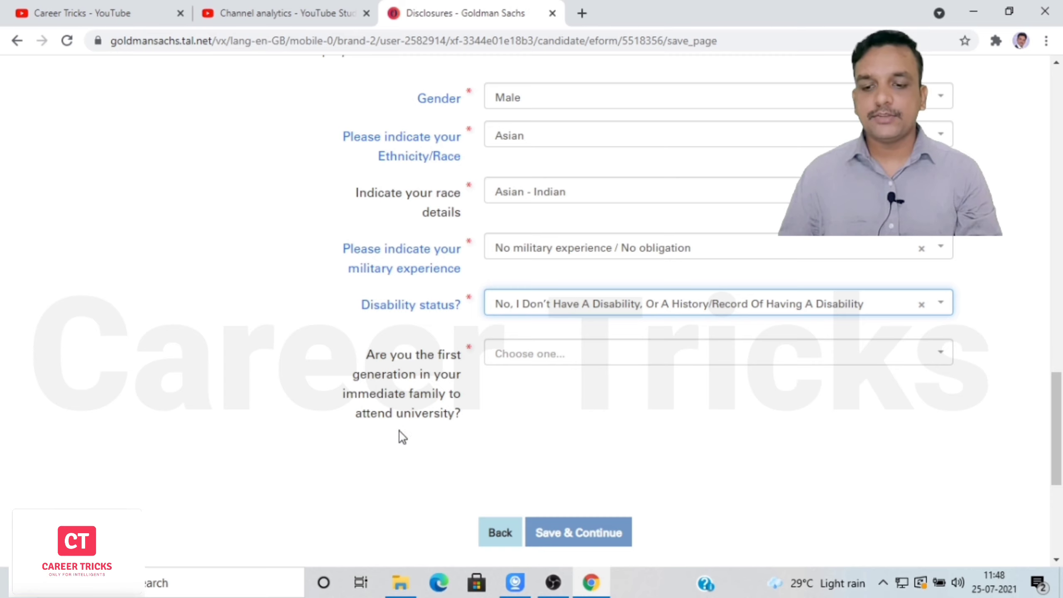
click(584, 363)
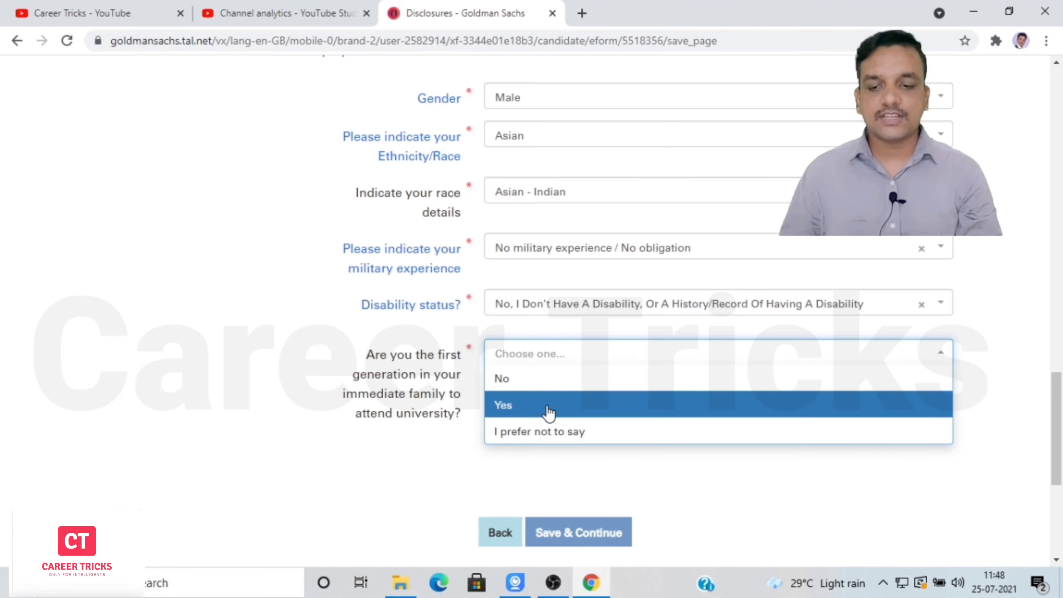
click(542, 392)
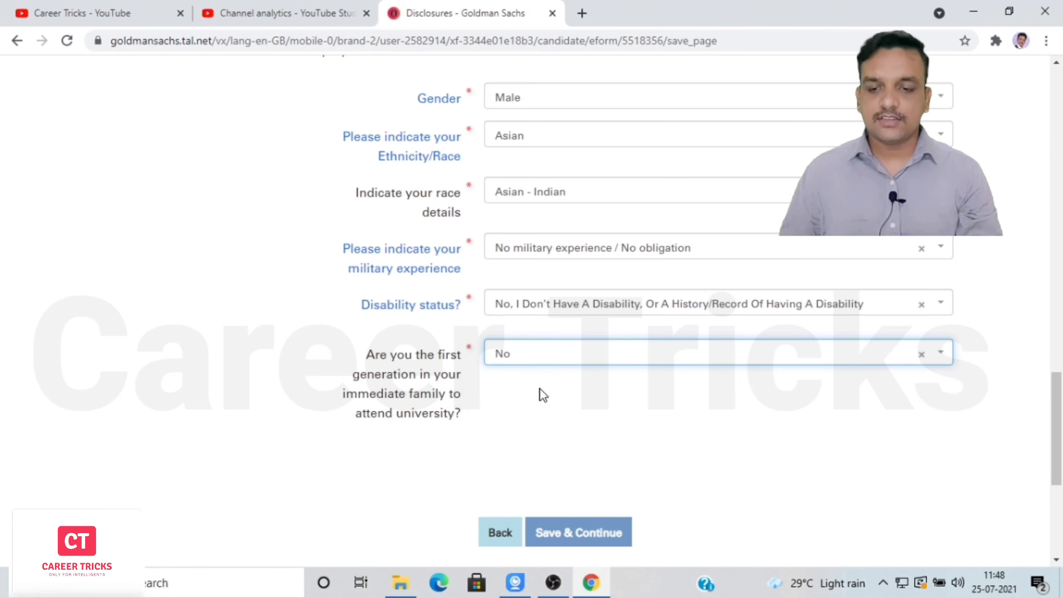
Save the disclosures and leave the Programs and partnerships field unselected.
click(579, 533)
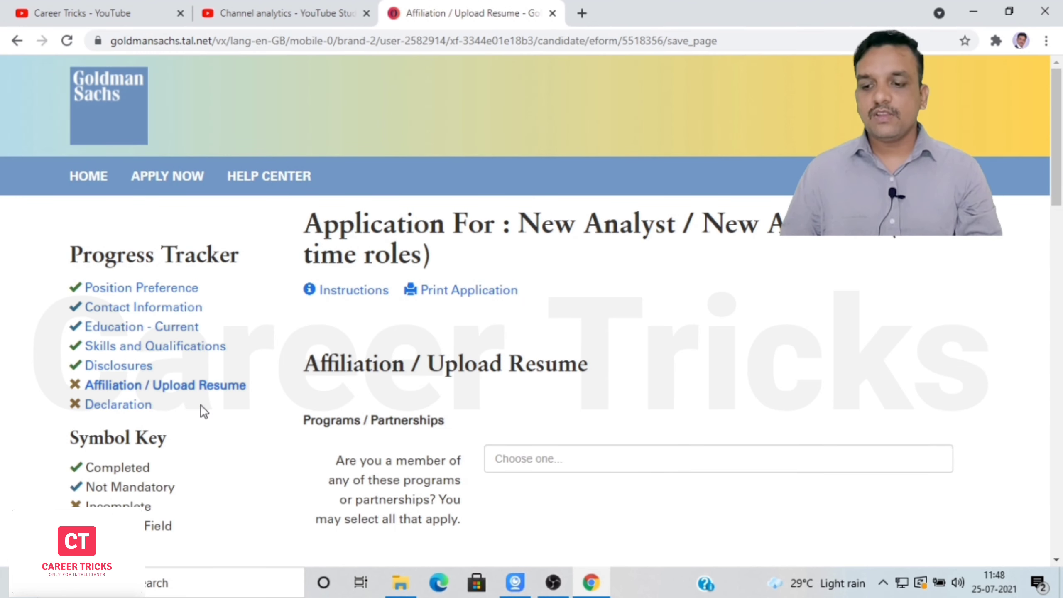
scroll(632, 199, down, 5)
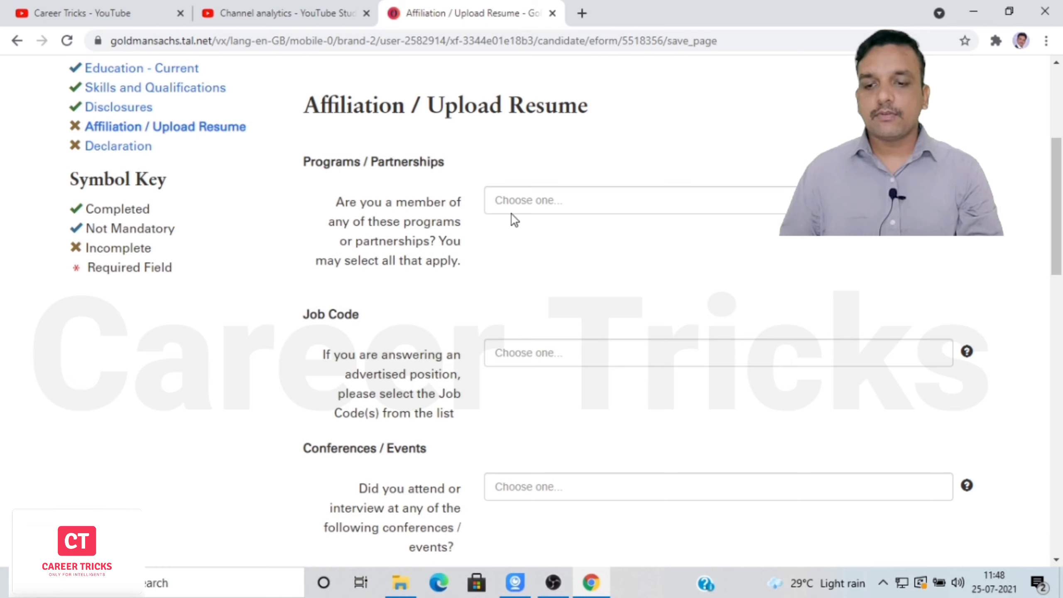
click(553, 200)
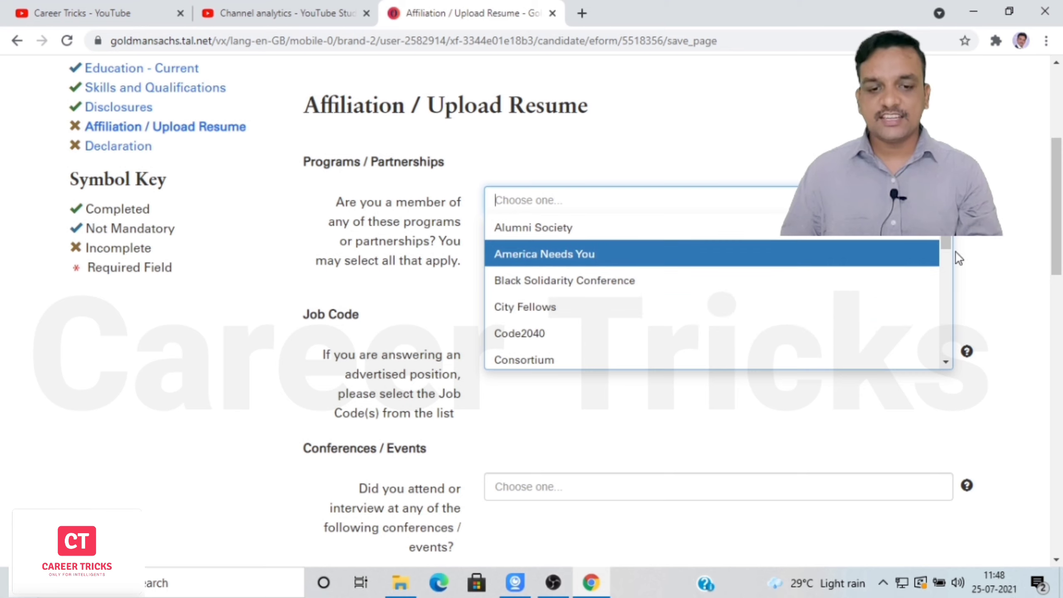
mouse_move(951, 243)
mouse_down()
mouse_move(966, 302)
mouse_move(964, 368)
mouse_move(949, 304)
mouse_move(959, 227)
mouse_up()
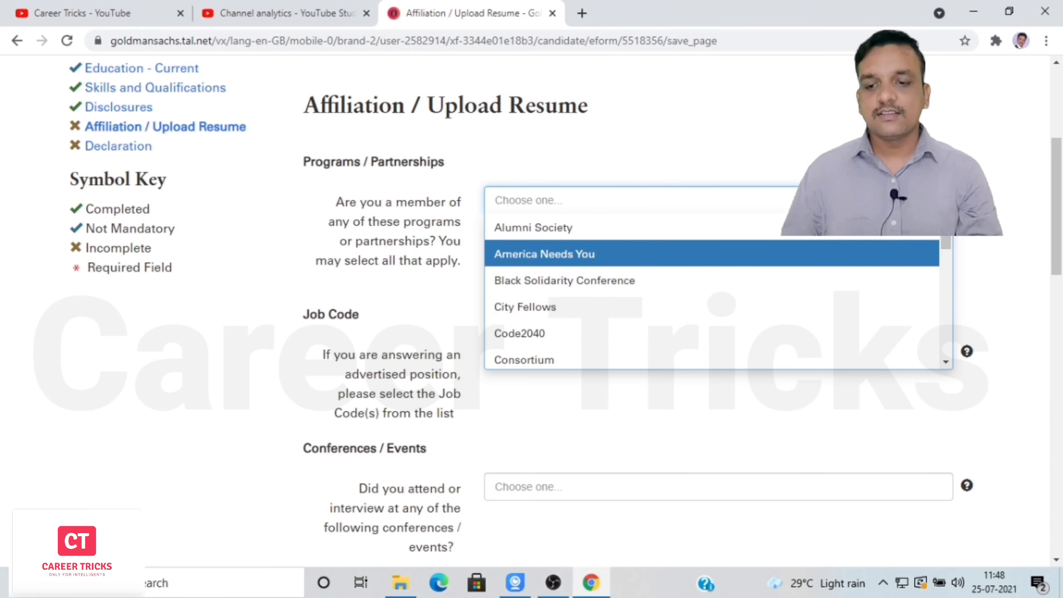
click(969, 206)
Leave the Job Code and Conferences fields blank and reach the Resume / CV section.
scroll(1062, 220, down, 3)
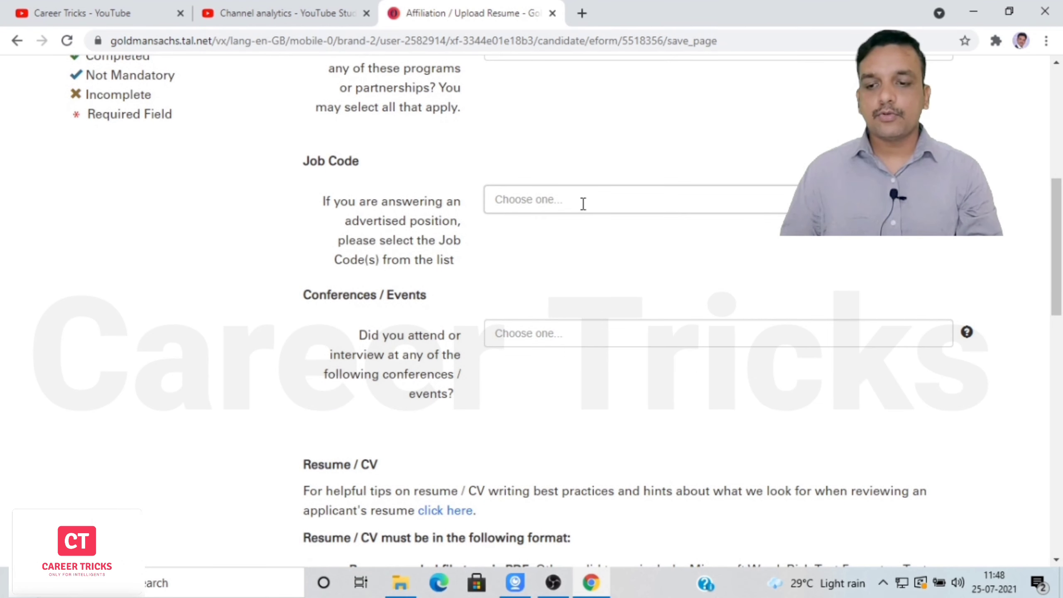
click(583, 204)
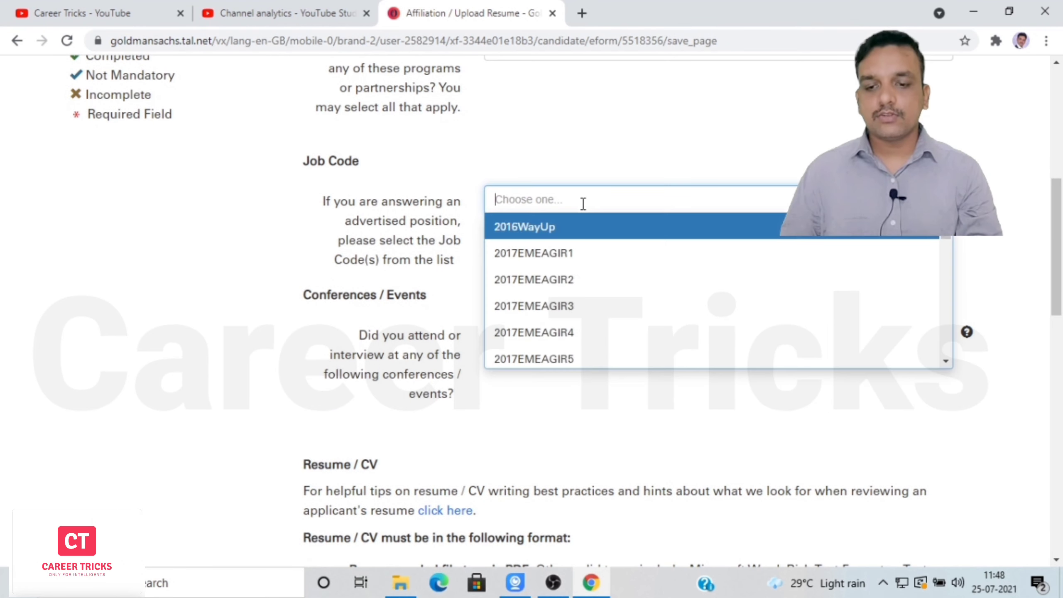
click(535, 174)
drag(1057, 249, 1062, 268)
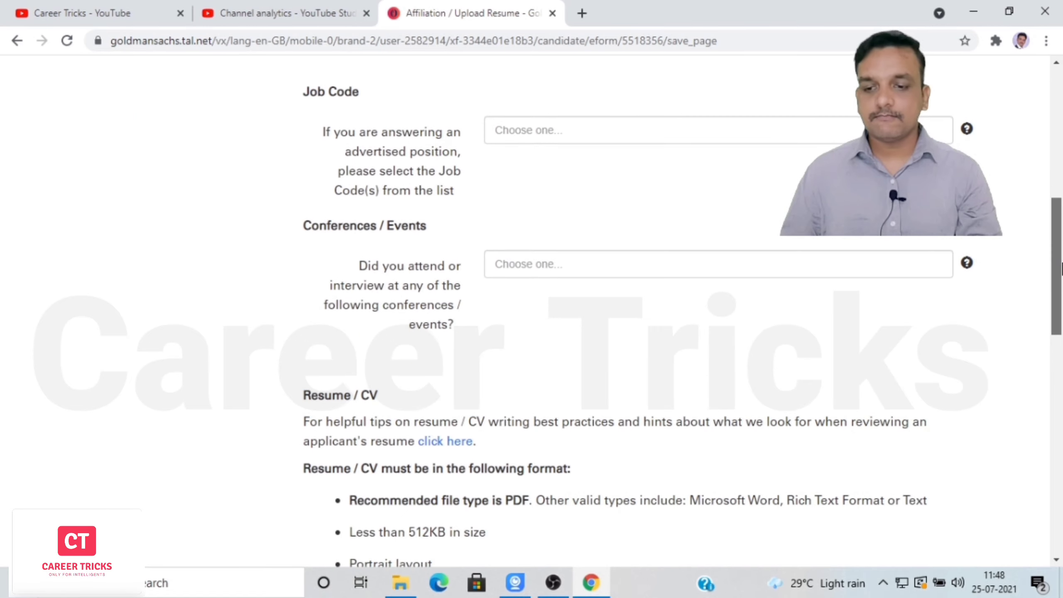
scroll(610, 200, down, 1)
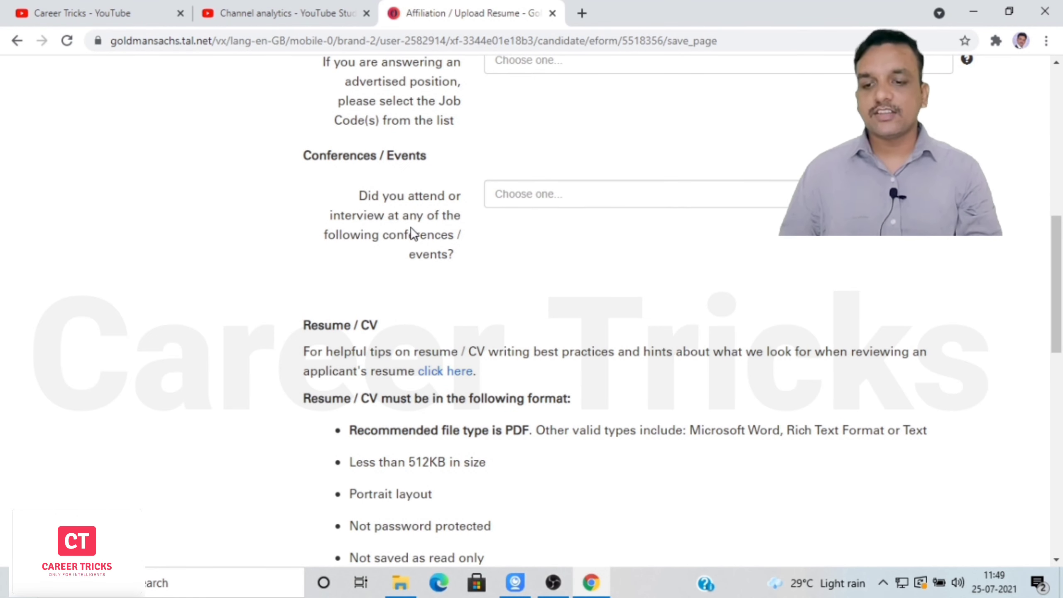
click(551, 199)
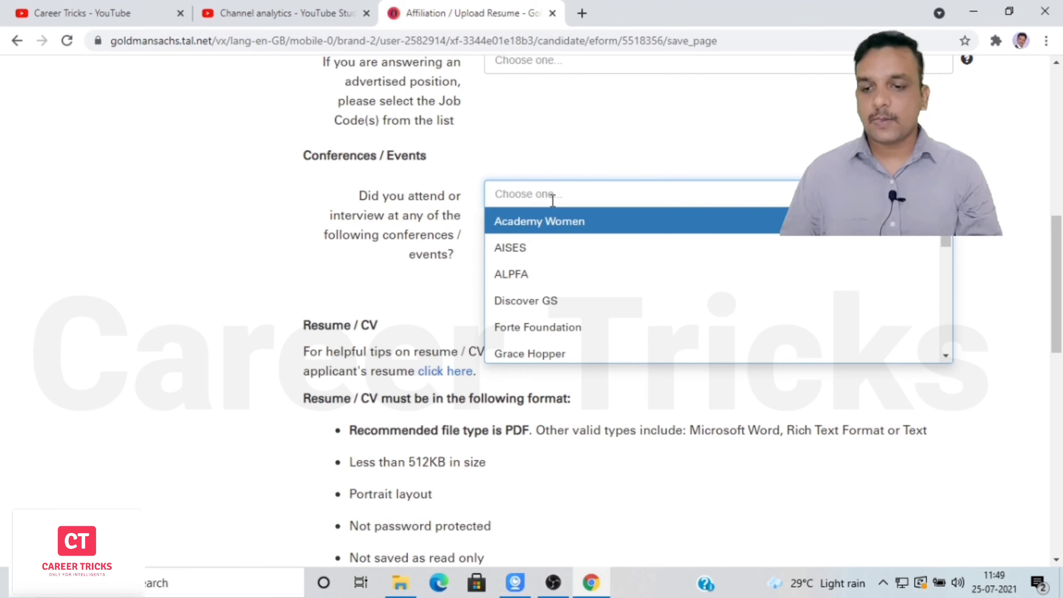
mouse_move(948, 237)
mouse_down()
mouse_move(958, 343)
mouse_move(961, 227)
mouse_up()
click(963, 224)
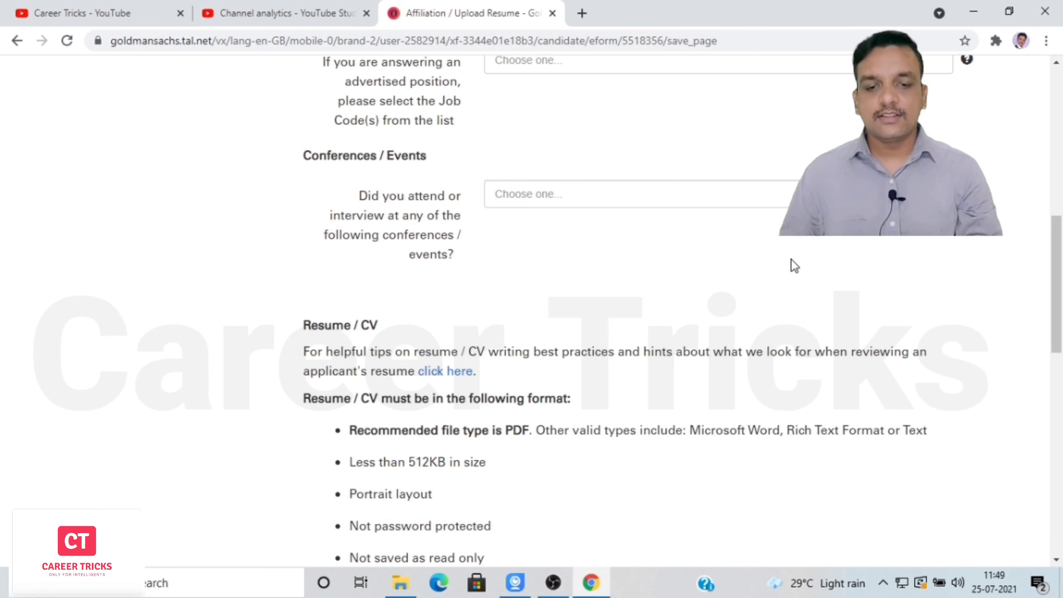
scroll(791, 263, down, 3)
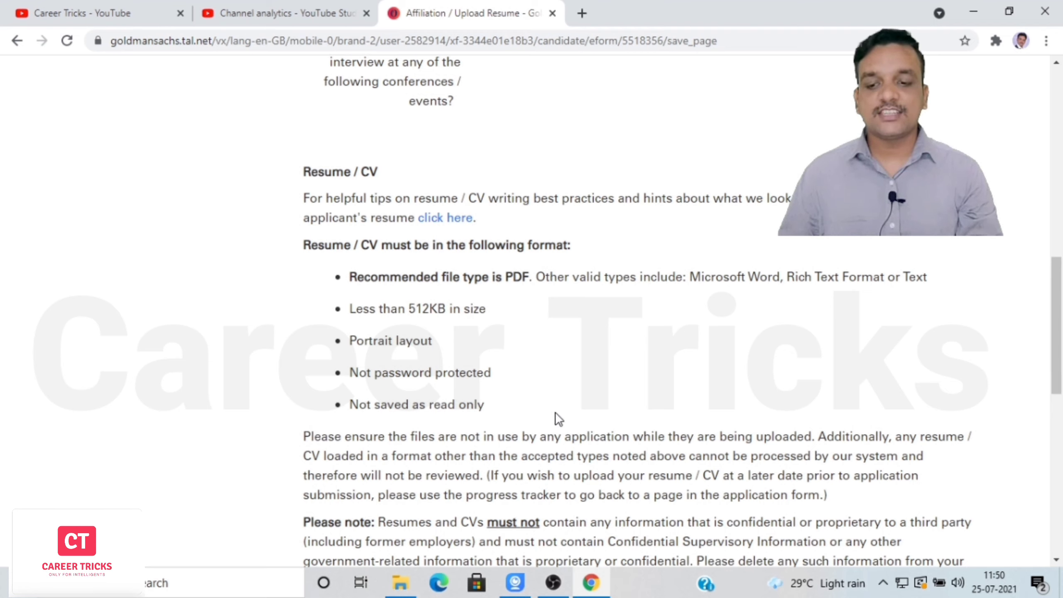
Open the file picker from the Resume / CV field's Choose File button.
drag(1060, 319, 1061, 393)
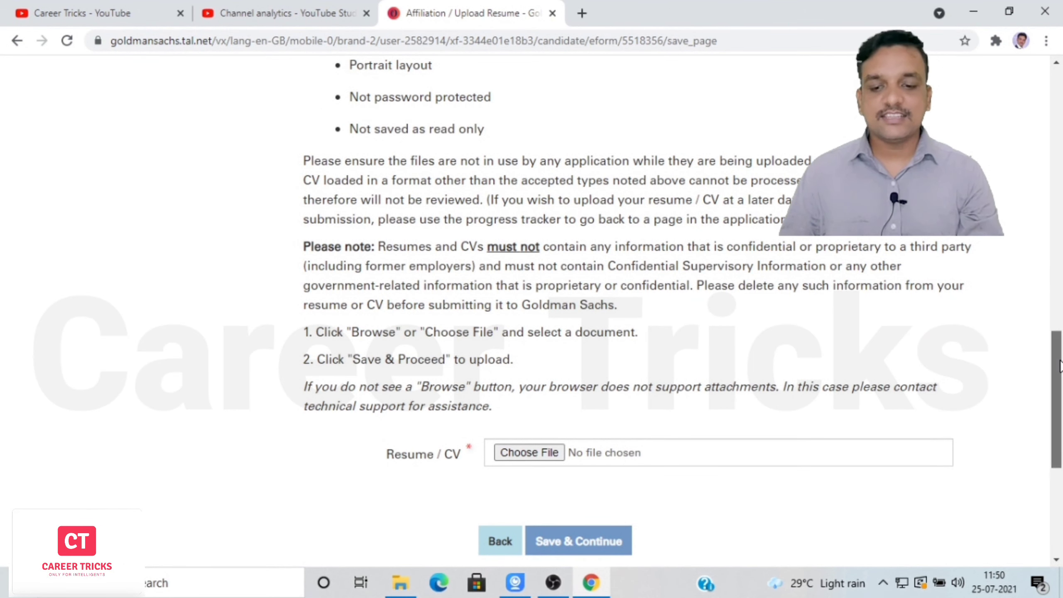
scroll(639, 380, down, 3)
click(534, 368)
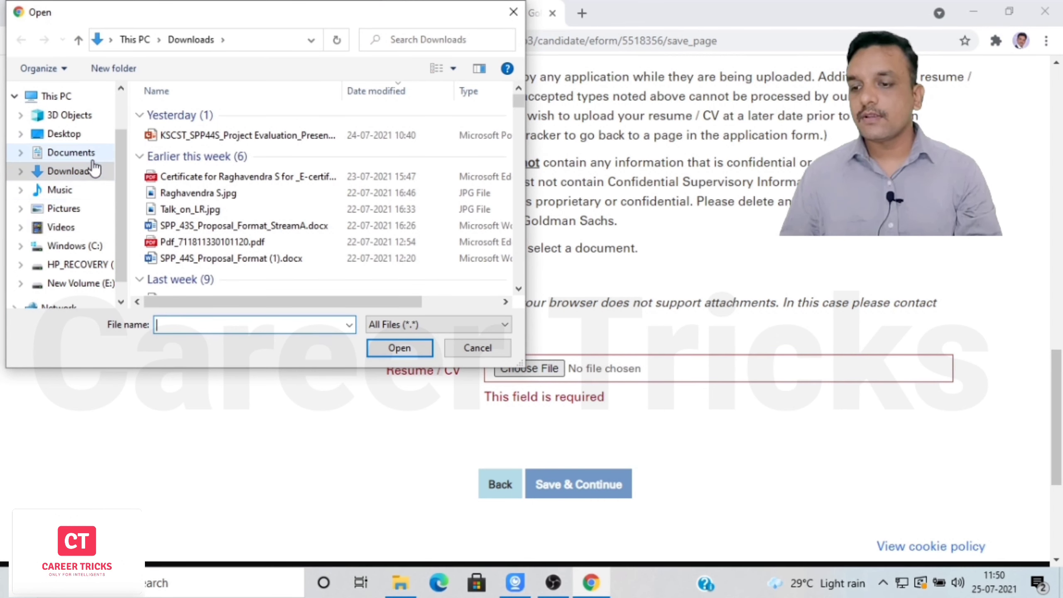
Attach demo.docx from the Desktop as the resume and save the Affiliation / Upload Resume step.
click(83, 137)
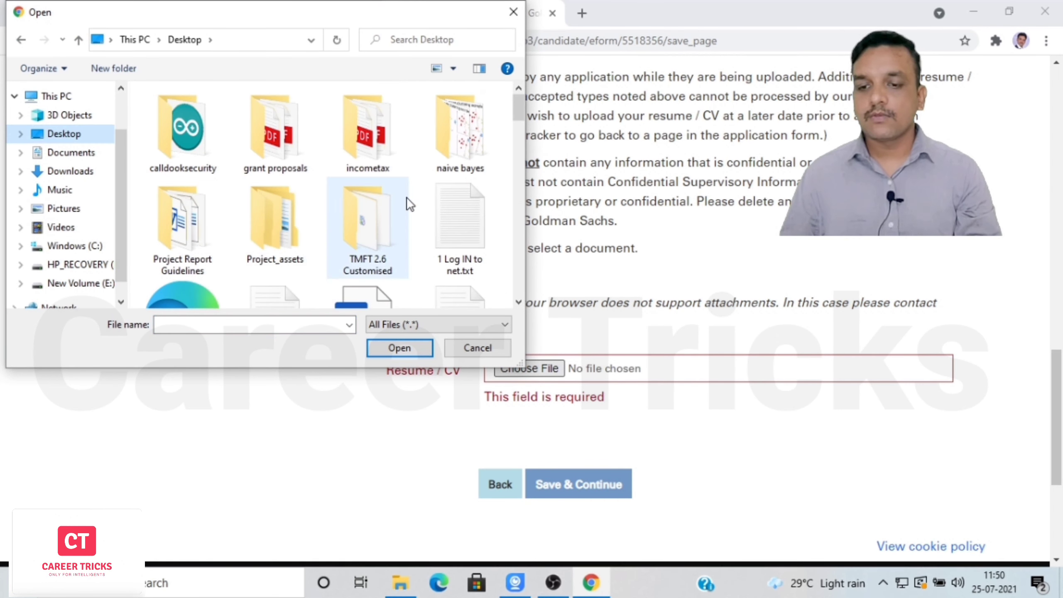
drag(519, 112, 527, 200)
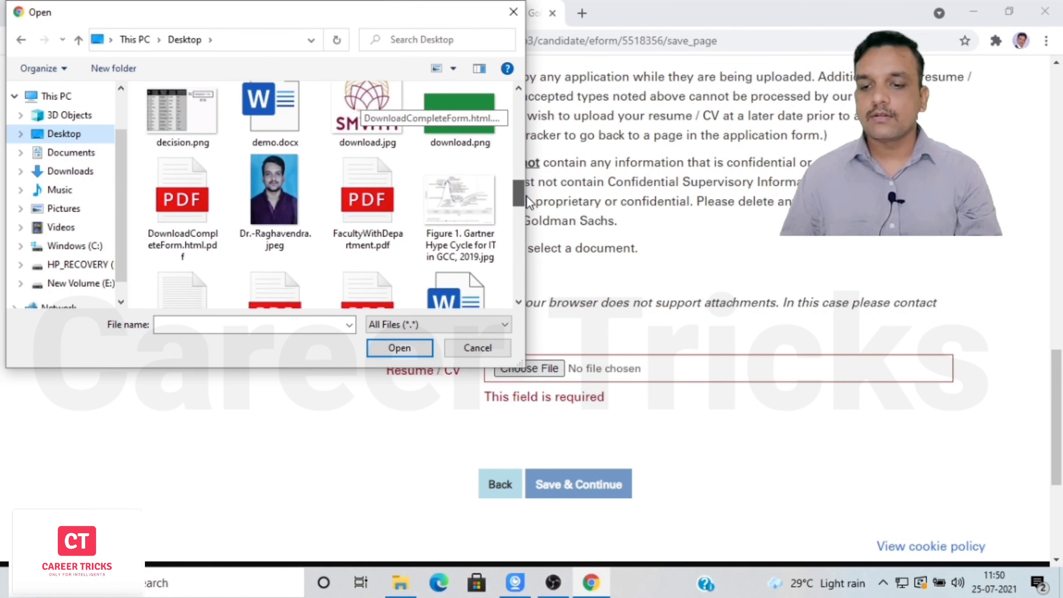
double_click(275, 115)
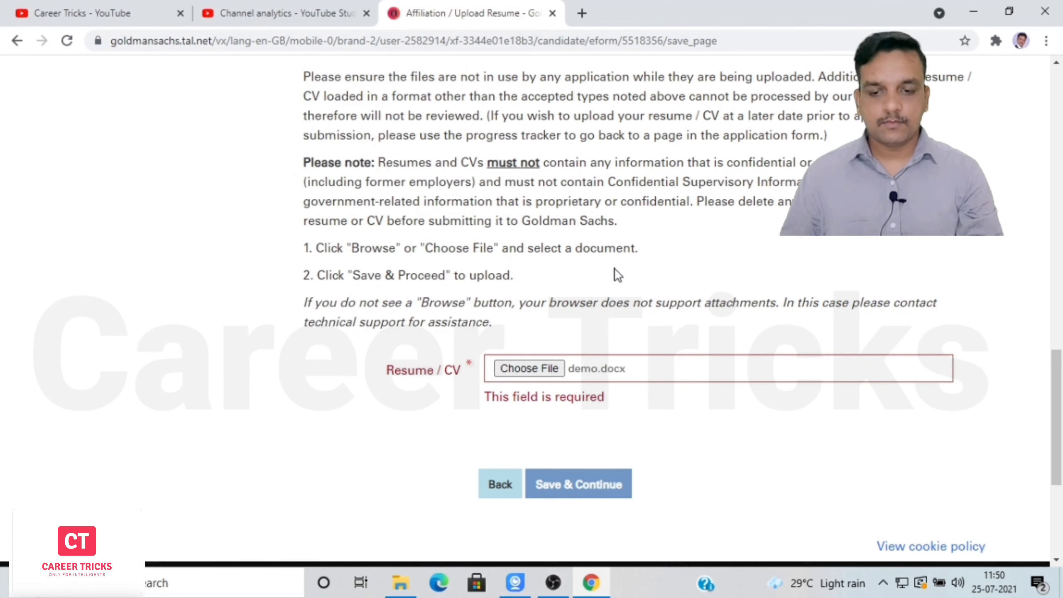
click(582, 483)
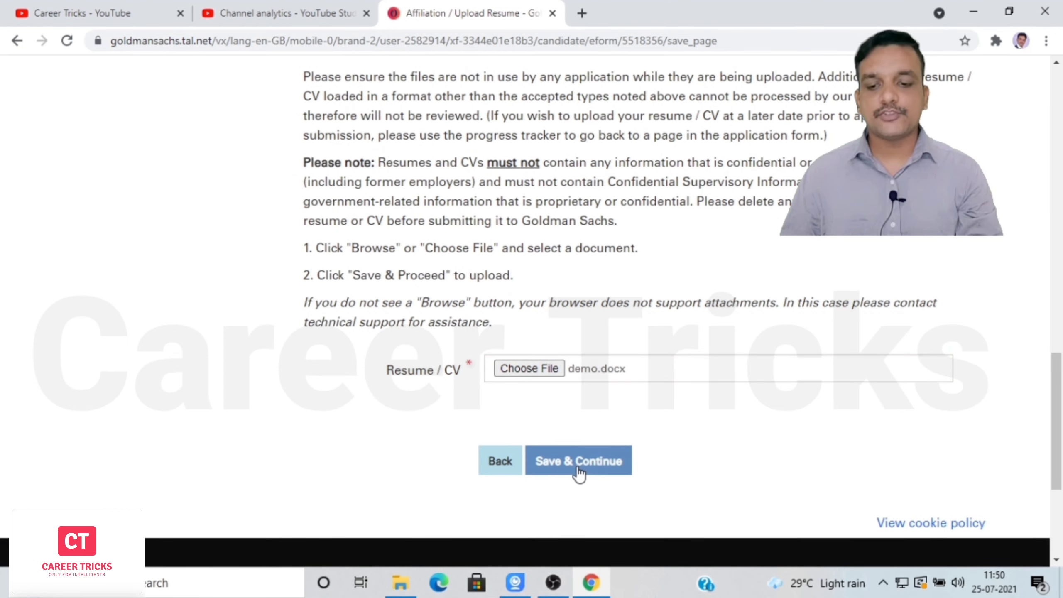
click(578, 466)
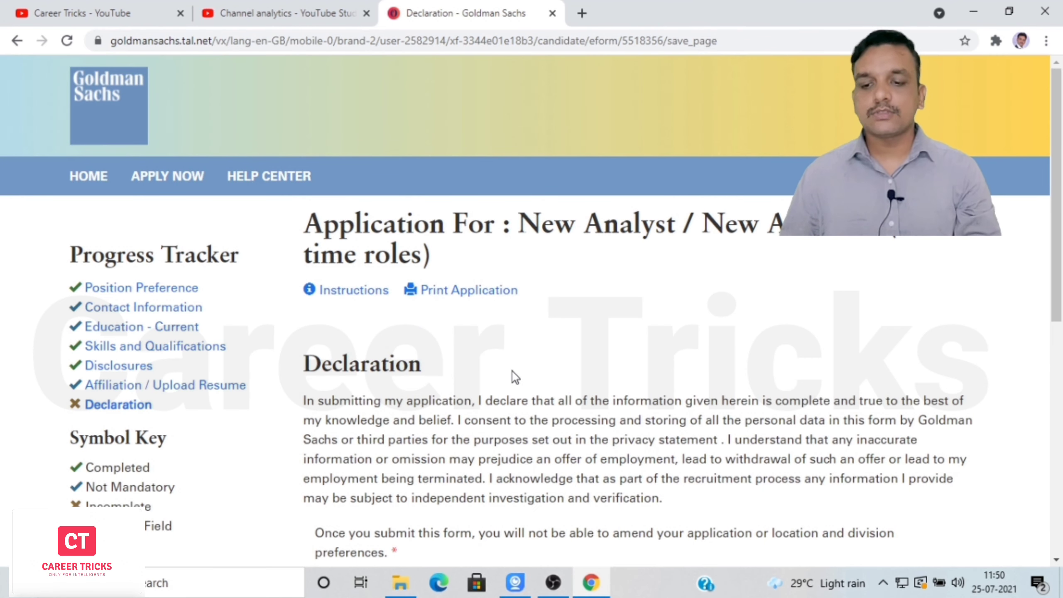
Agree to the declaration terms and submit the application.
scroll(1058, 347, down, 5)
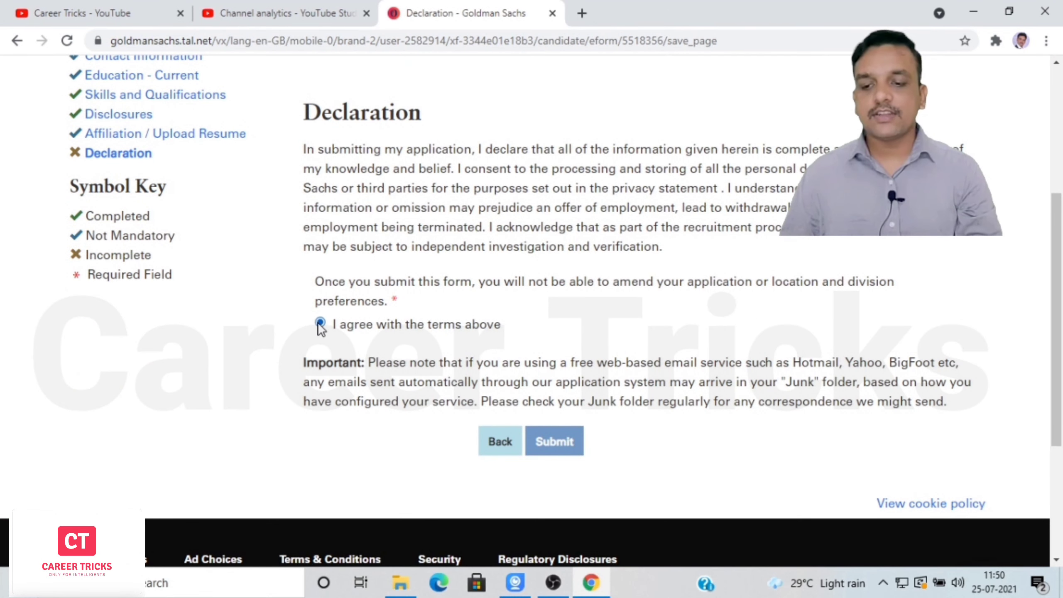
click(559, 443)
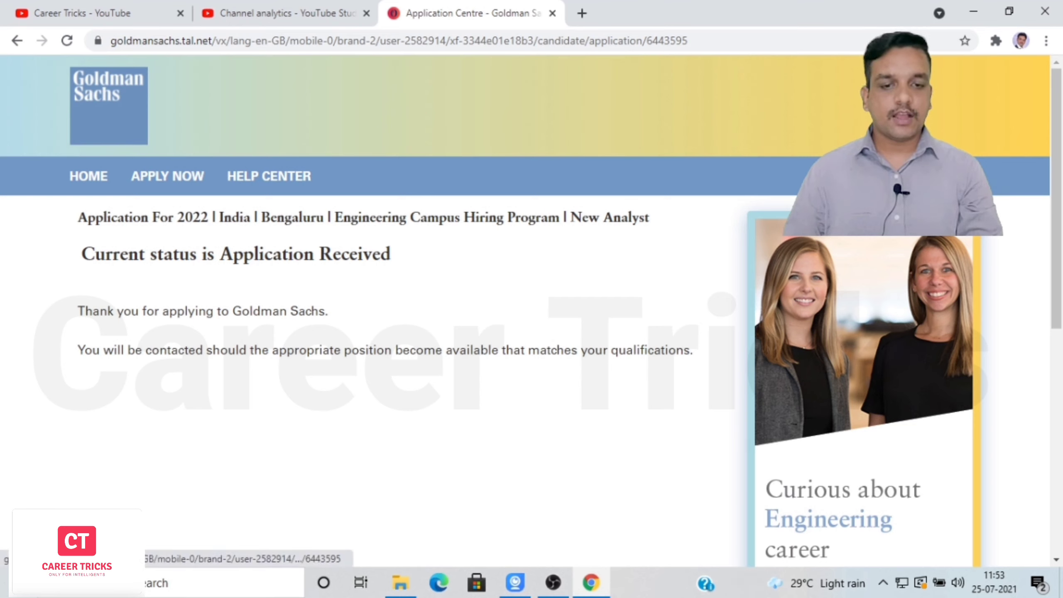
click(984, 176)
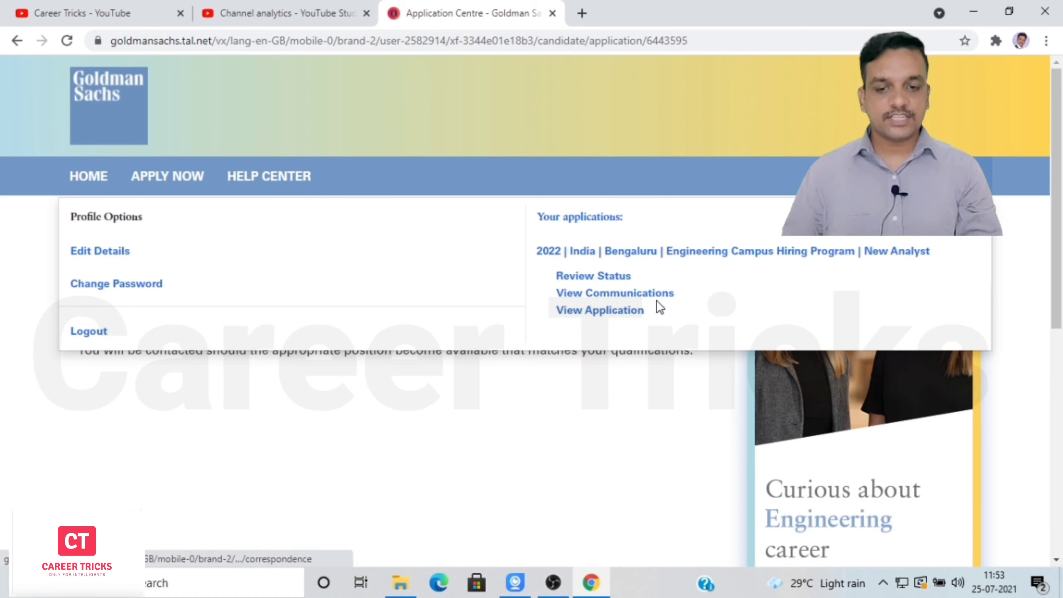
click(627, 321)
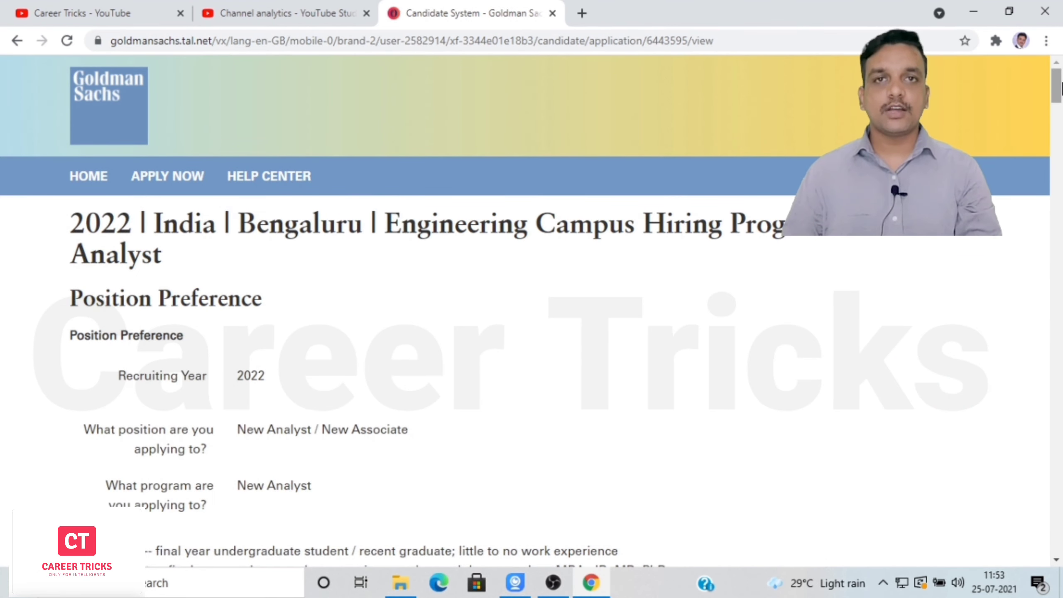
mouse_move(1061, 86)
mouse_down()
mouse_move(1059, 564)
mouse_move(1059, 88)
mouse_up()
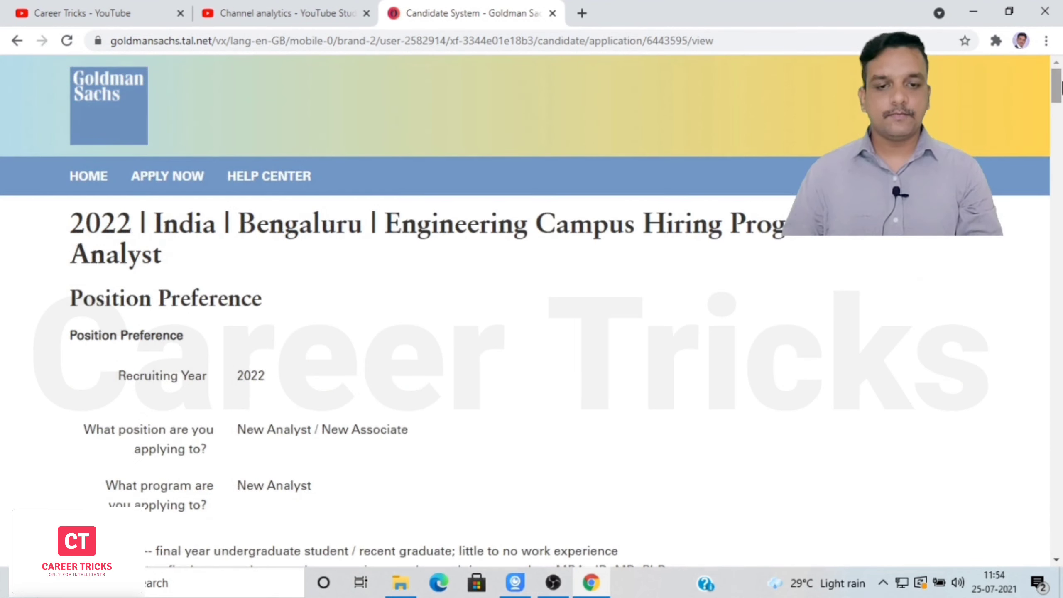